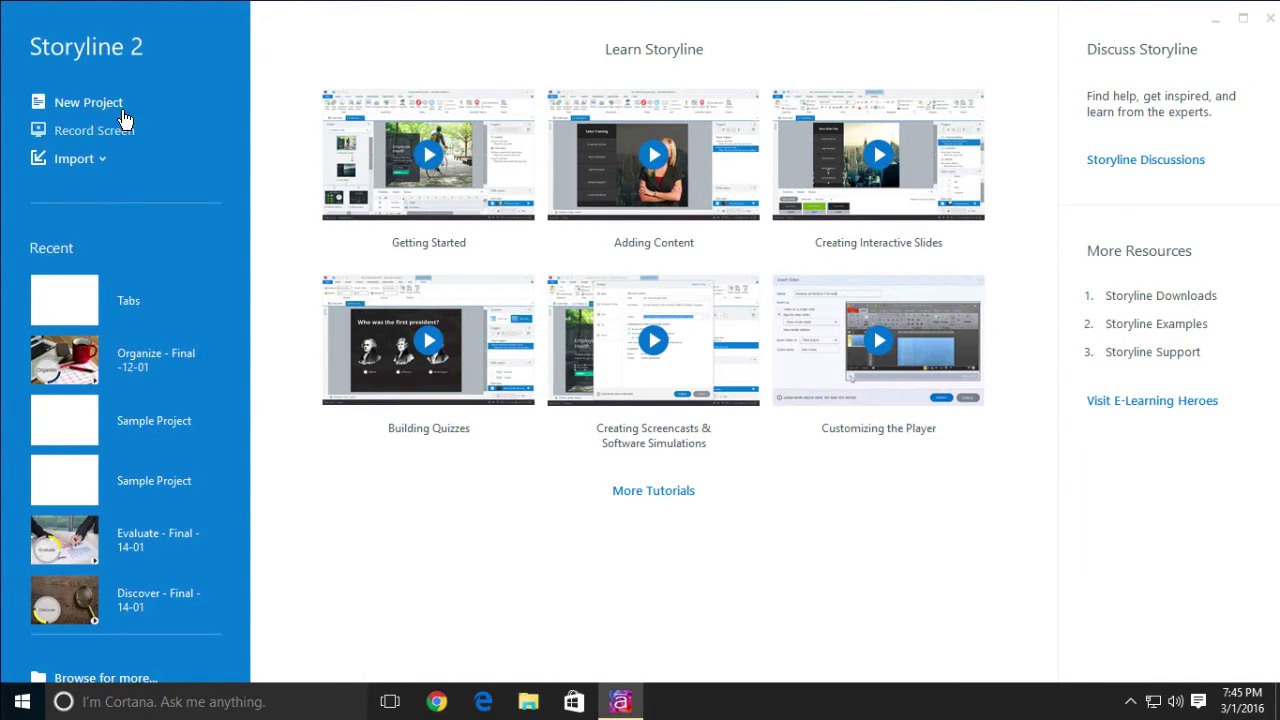
Create a new project and save it under the name Tabs
left_click(92, 112)
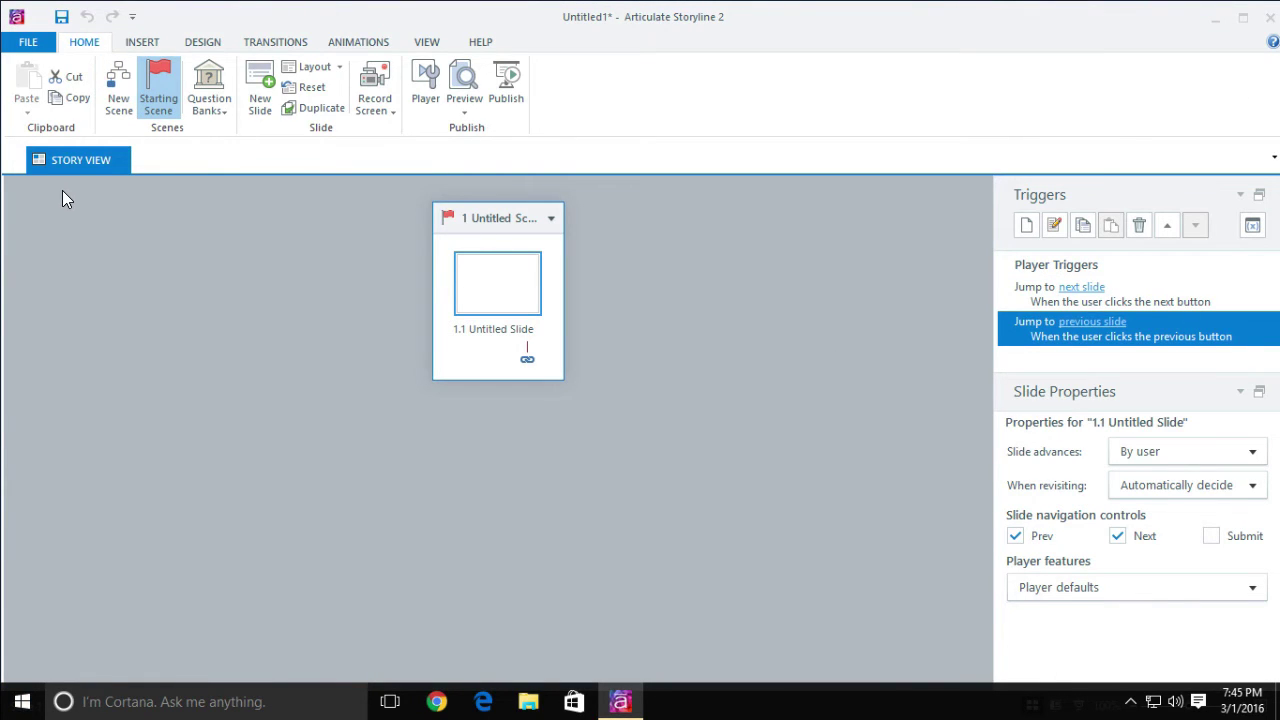
key("ctrl+s")
type("Tabs")
key("Return")
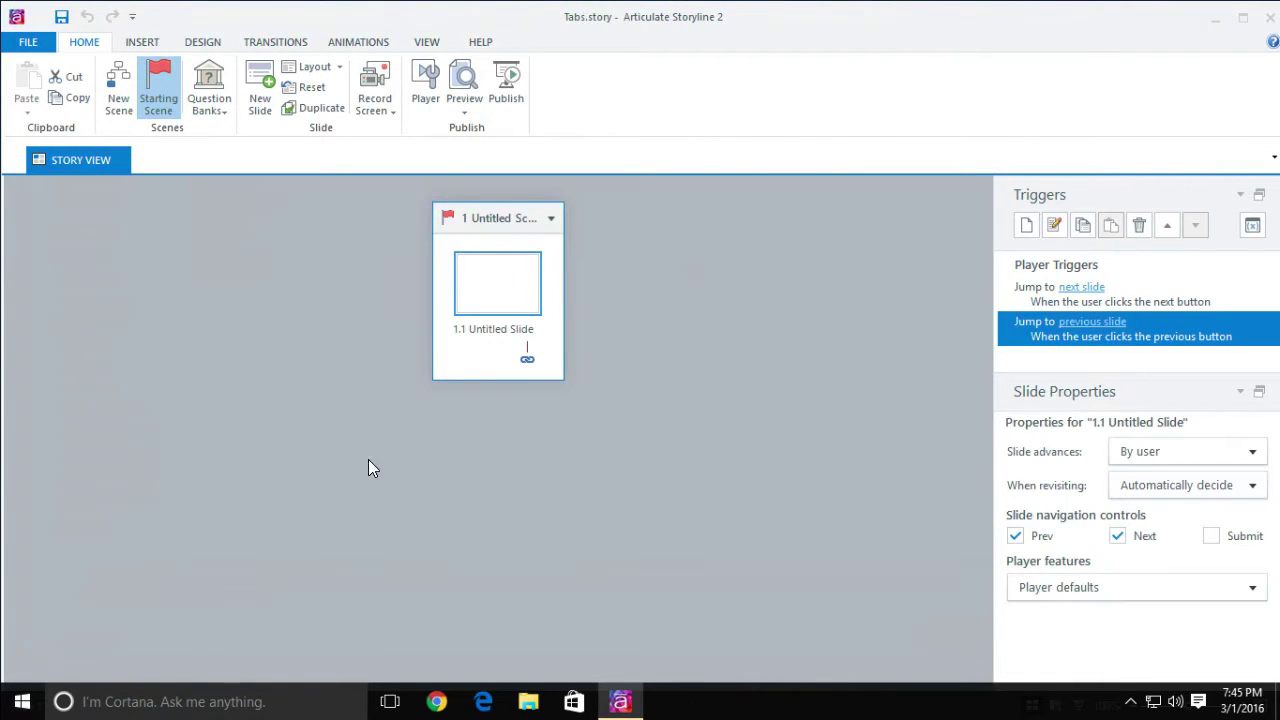
Open the untitled slide for editing, rename it Tabs, and collapse the Timeline, States and Notes area
double_click(506, 326)
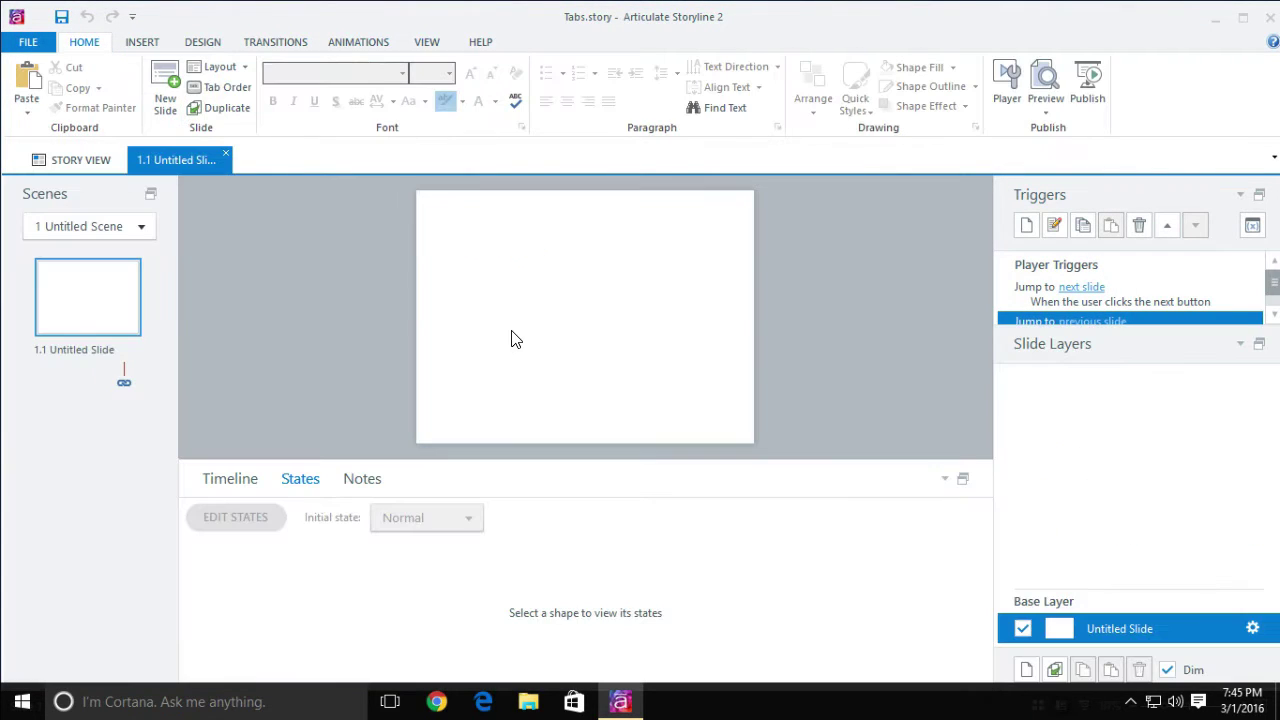
left_click(80, 350)
type("Tabs")
key("Return")
left_click(234, 482)
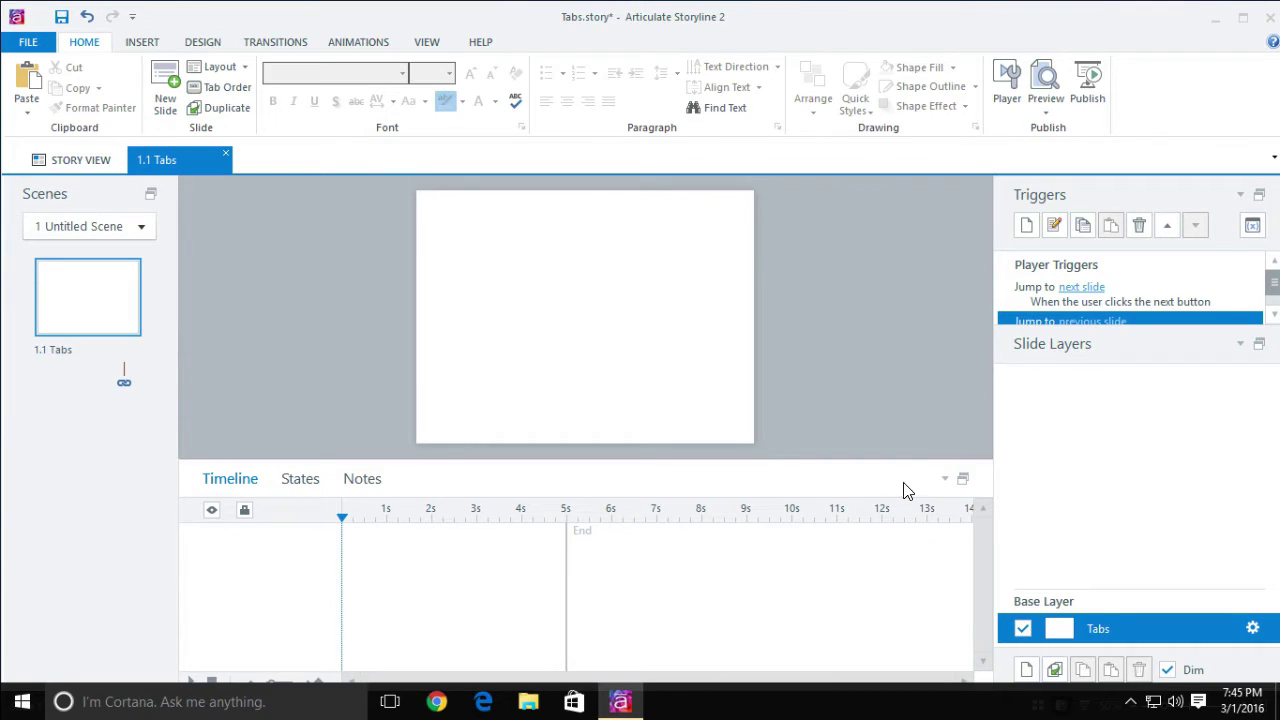
left_click(944, 479)
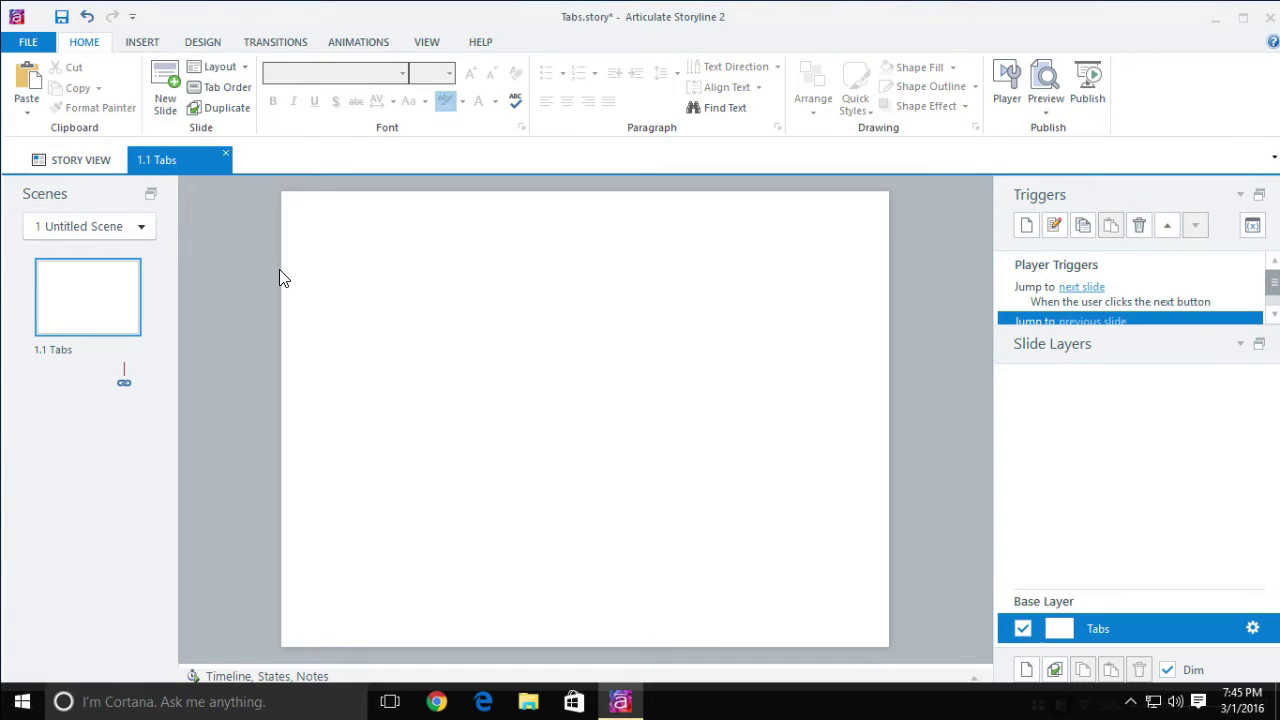
Format the slide background with a solid very light gray theme colour and apply it to all slides
left_click(205, 41)
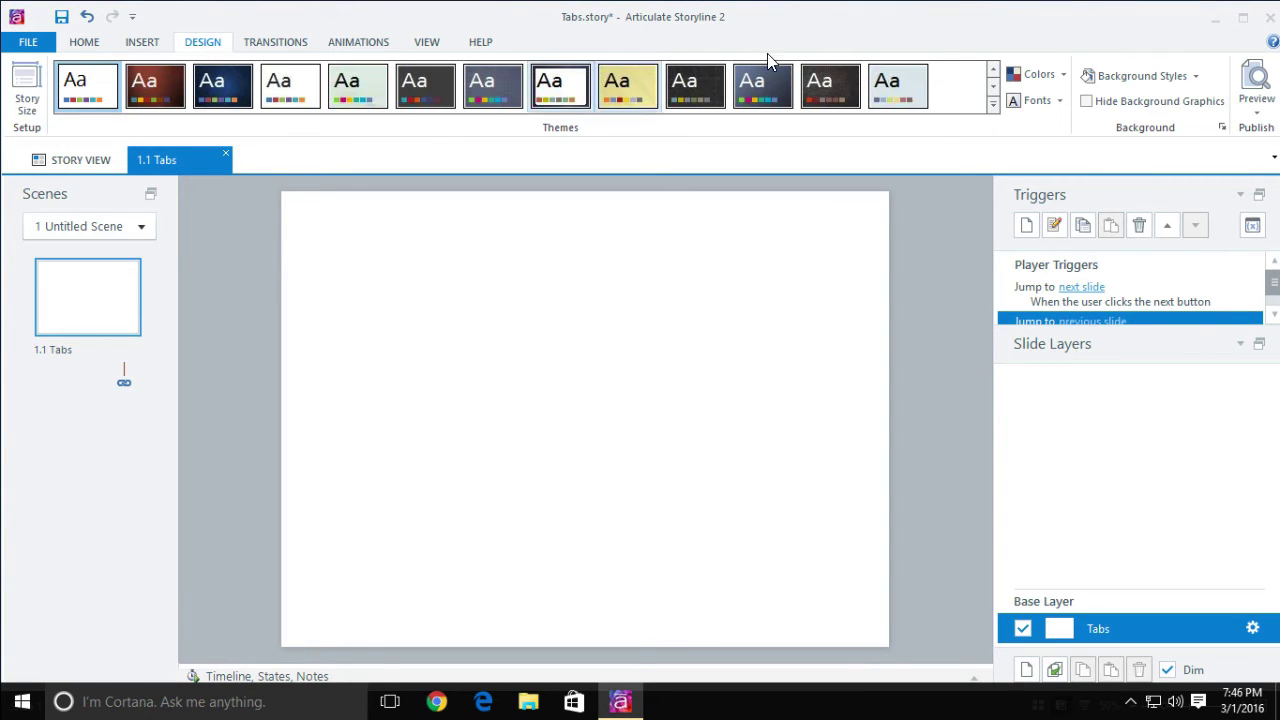
left_click(1150, 75)
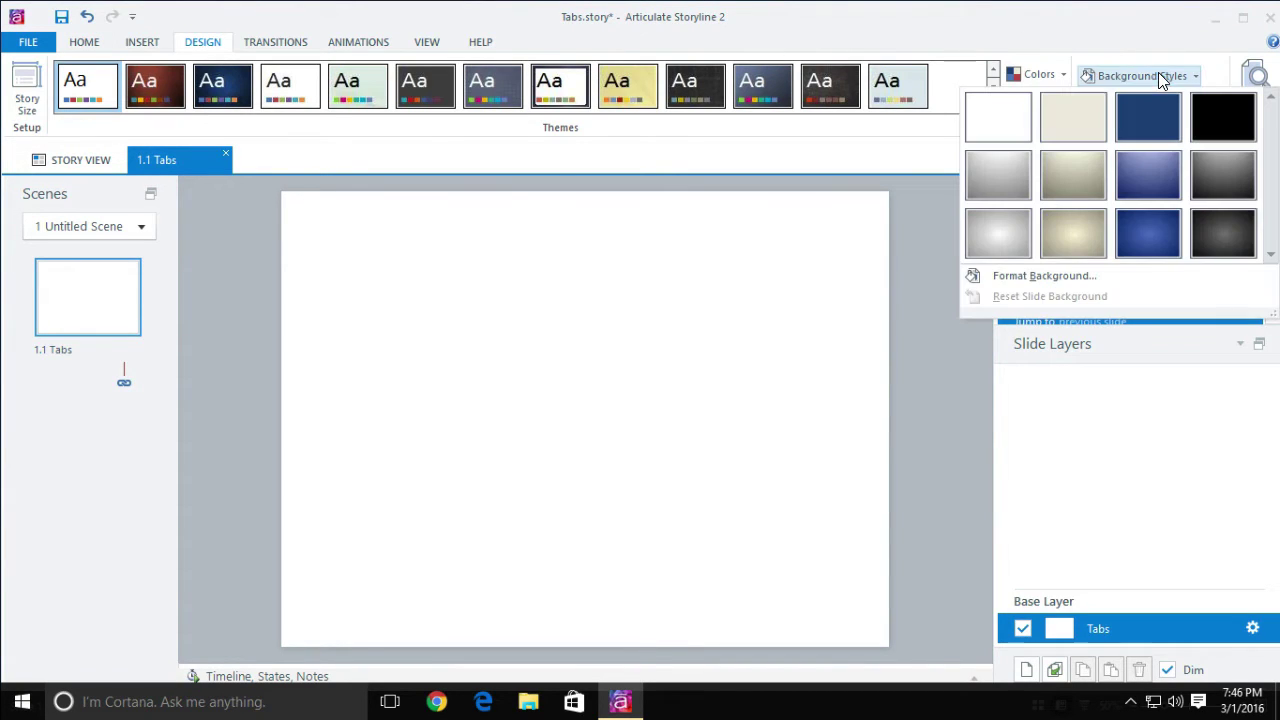
left_click(1042, 279)
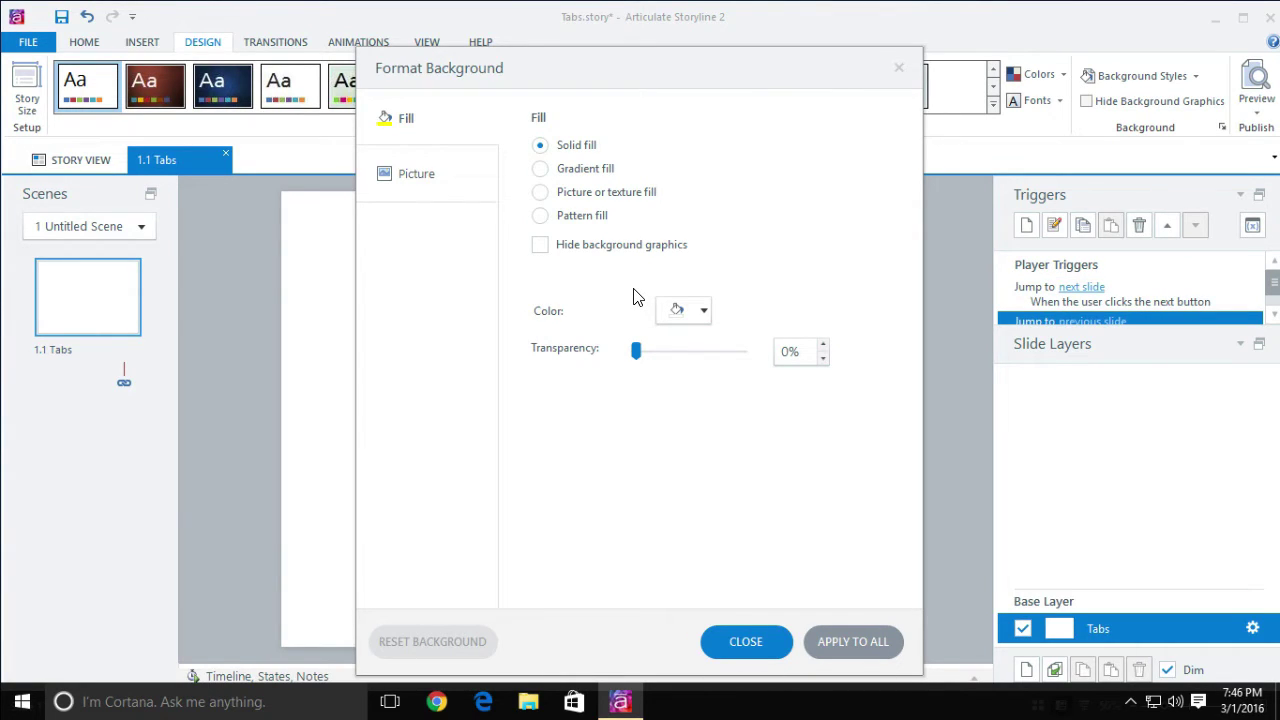
left_click(701, 311)
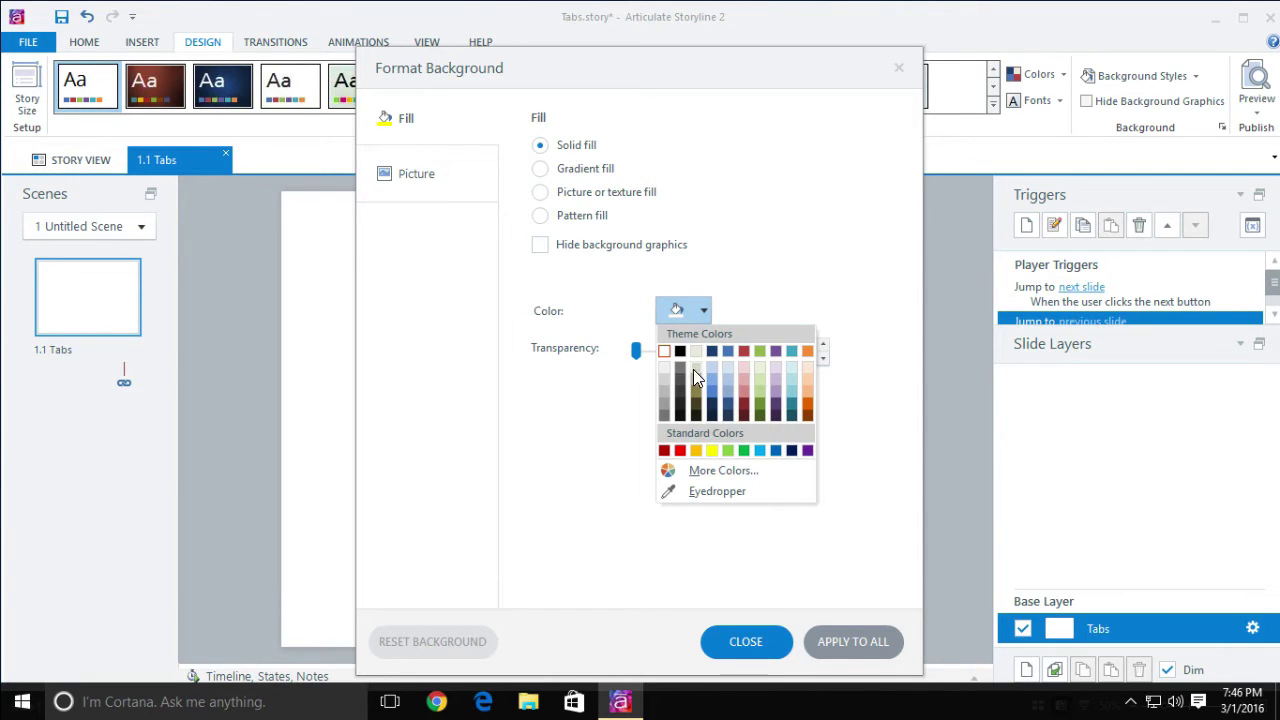
left_click(663, 369)
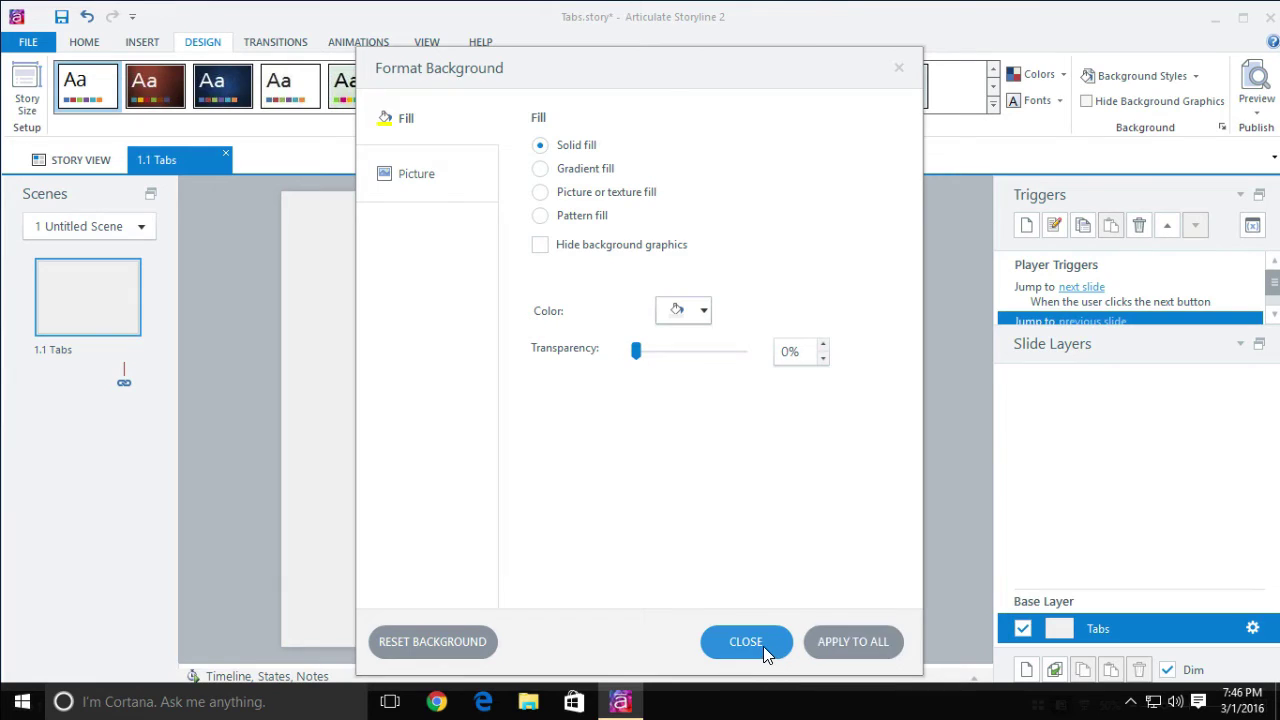
left_click(889, 641)
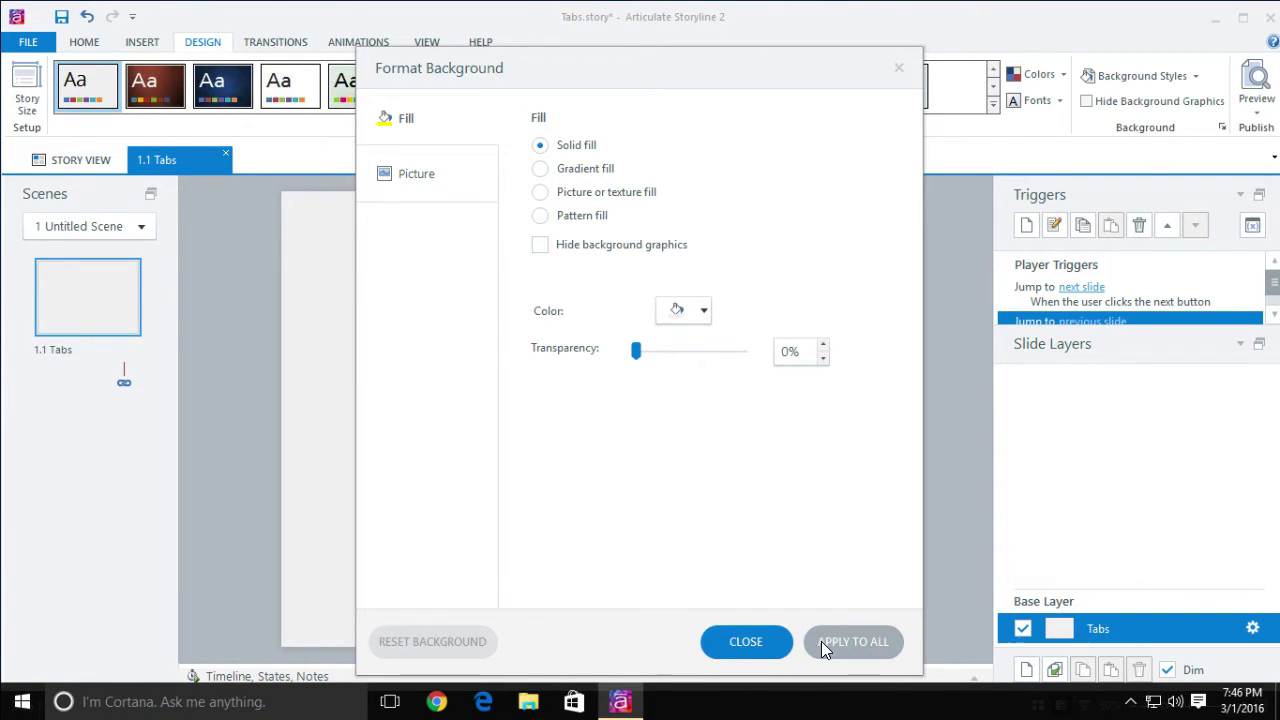
left_click(779, 644)
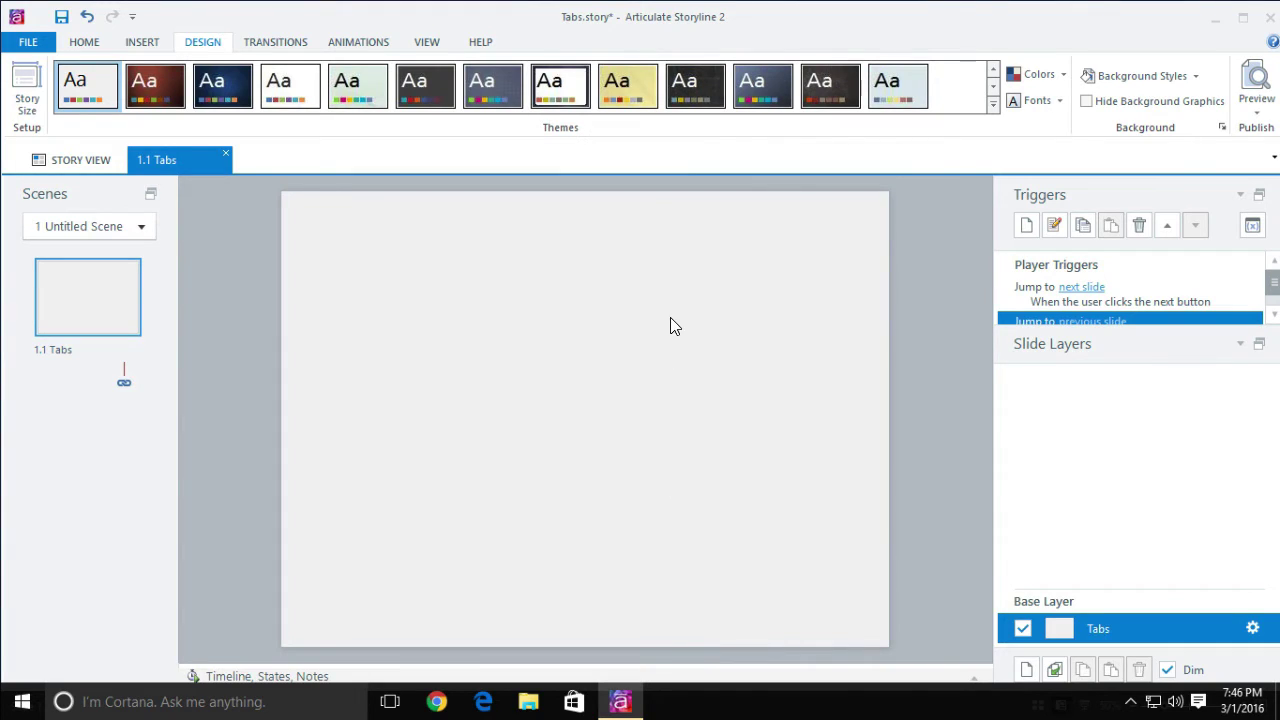
Draw a rectangle about 432 px wide and 512 px high over the right part of the slide, leaving a narrow margin
left_click(150, 42)
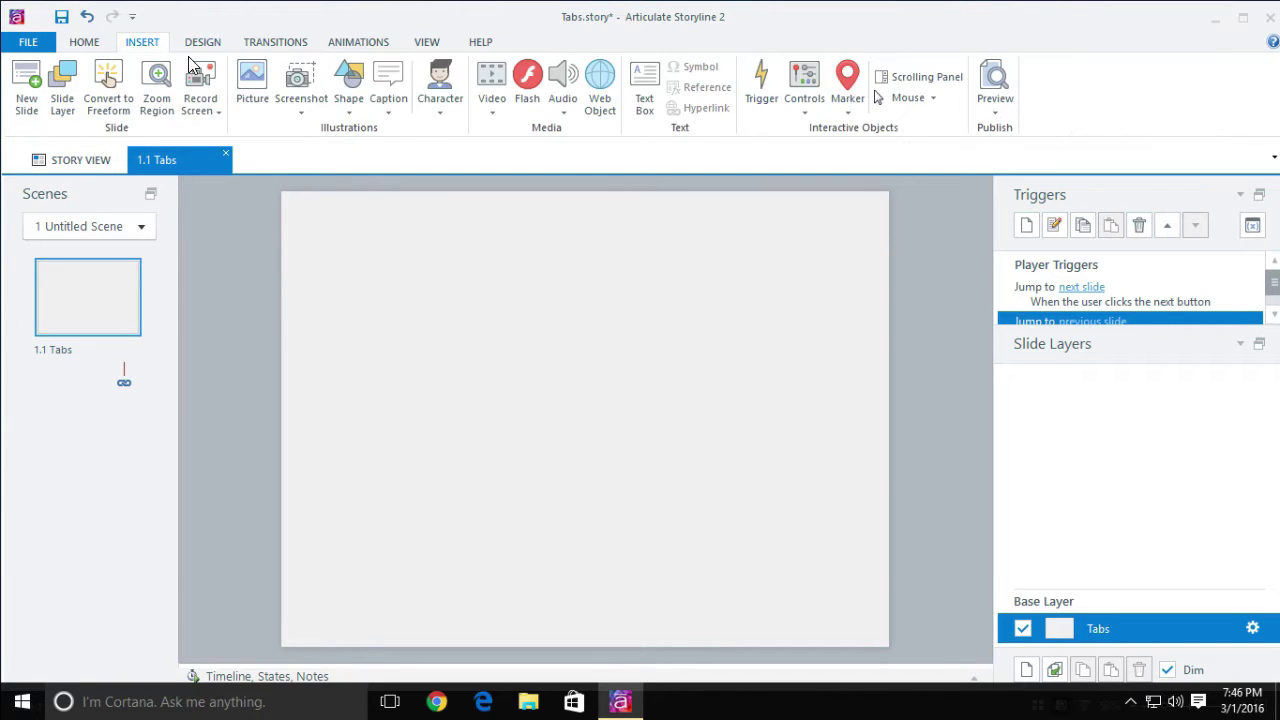
left_click(353, 88)
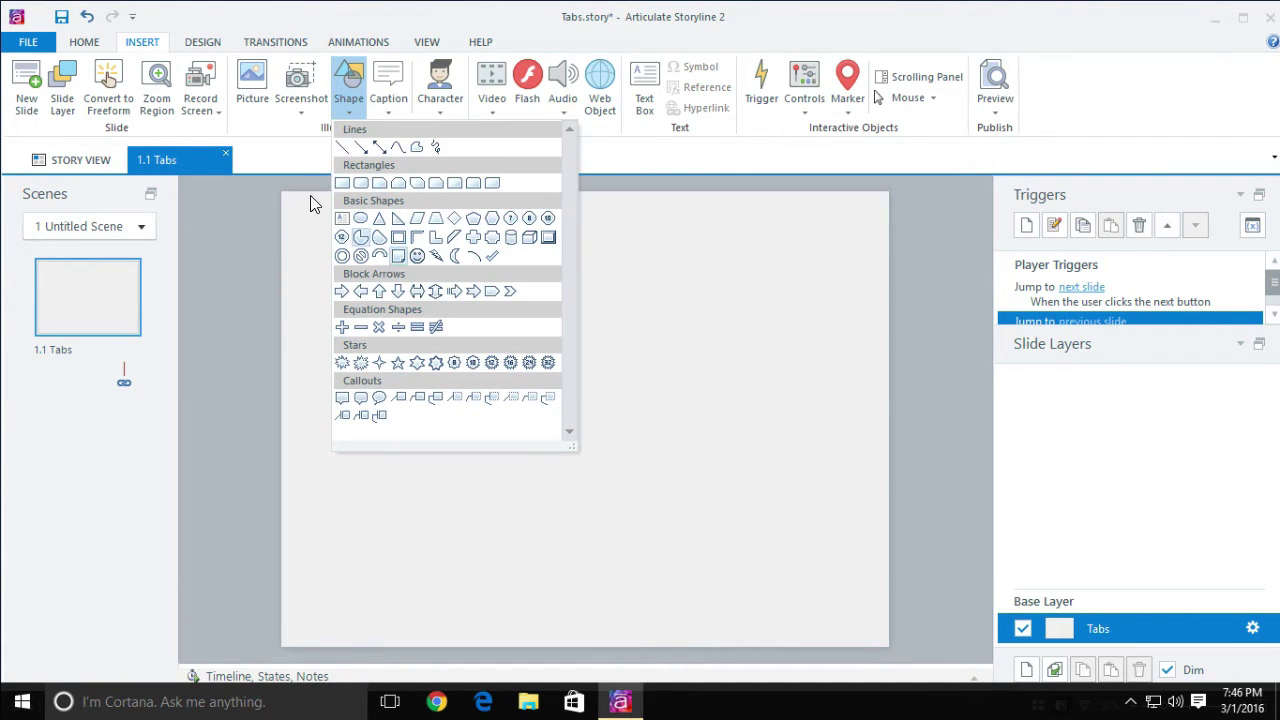
left_click(342, 183)
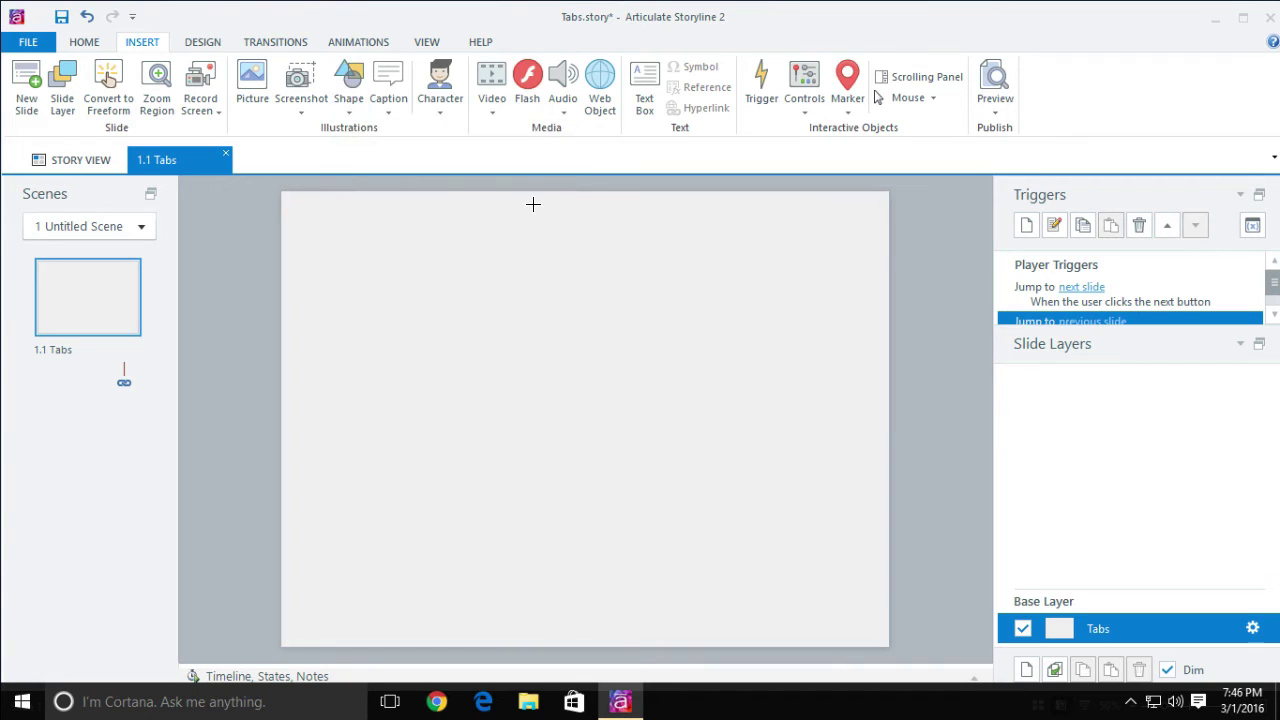
left_click_drag(511, 203, 599, 358)
mouse_move(655, 424)
left_mouse_down()
mouse_move(886, 609)
mouse_move(876, 637)
left_mouse_up()
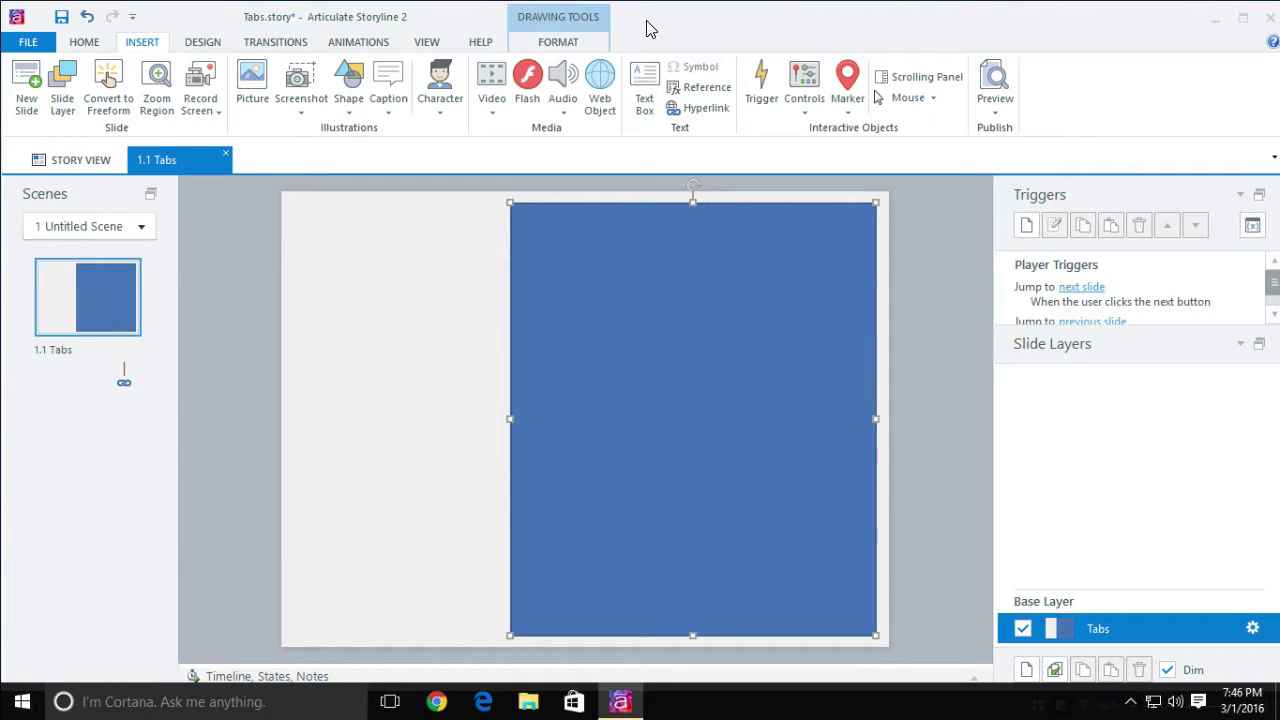
Remove the rectangle's outline and set its fill to white
left_click(591, 43)
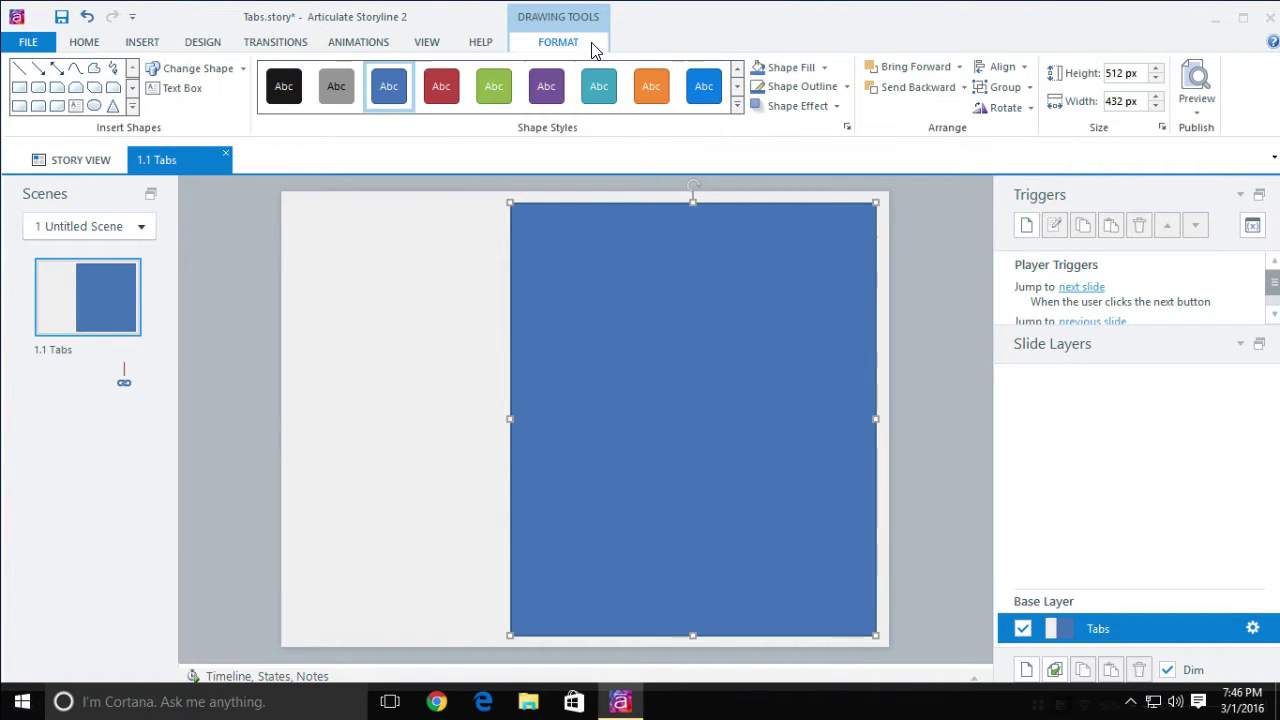
left_click(846, 87)
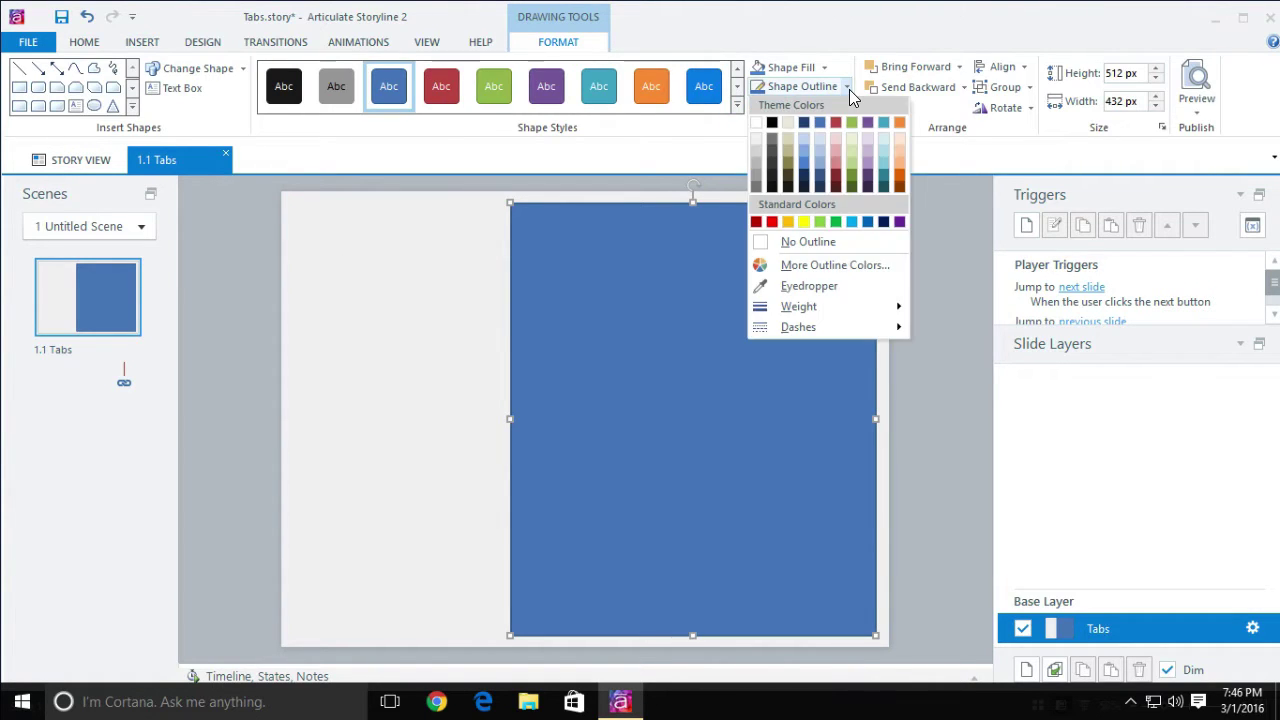
left_click(825, 243)
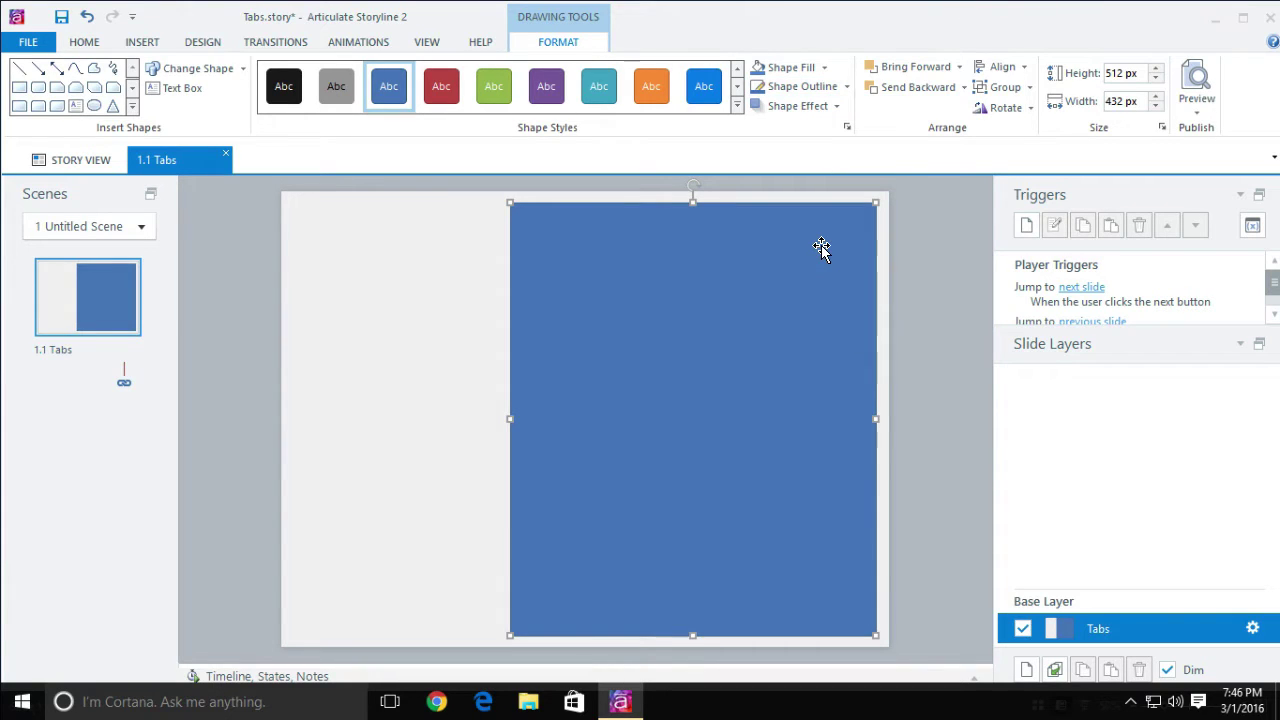
left_click(826, 70)
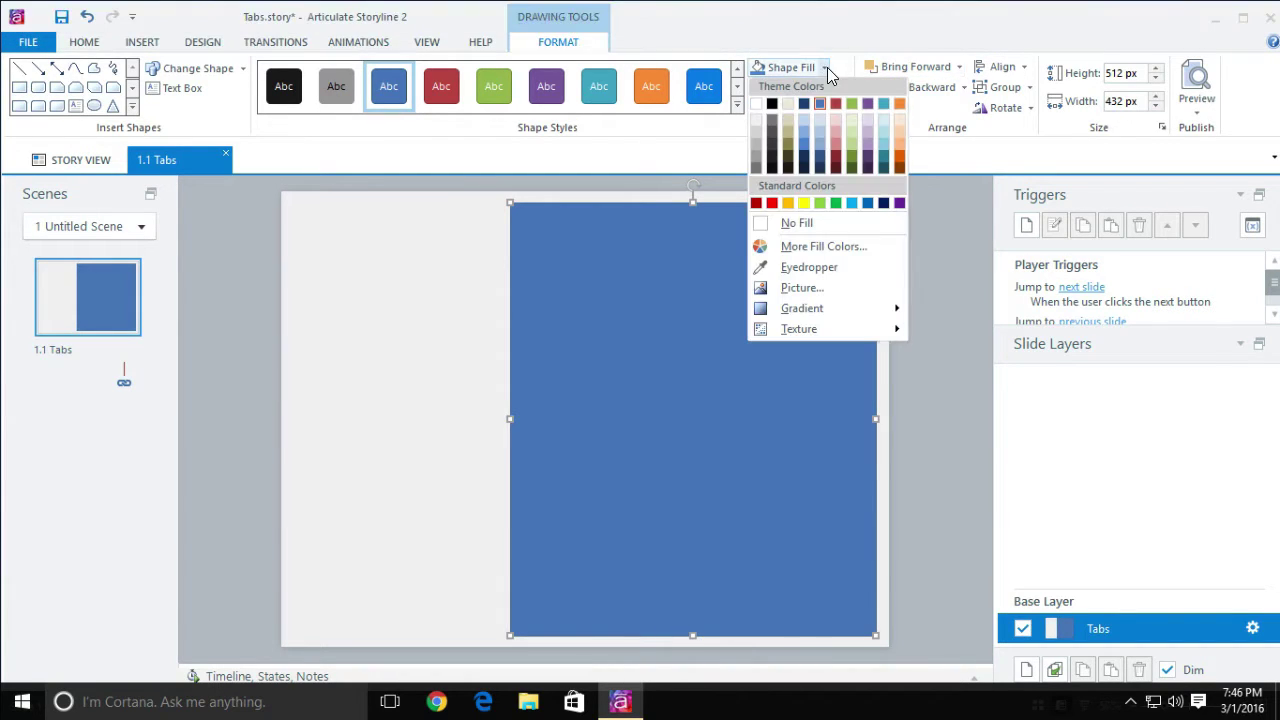
left_click(755, 102)
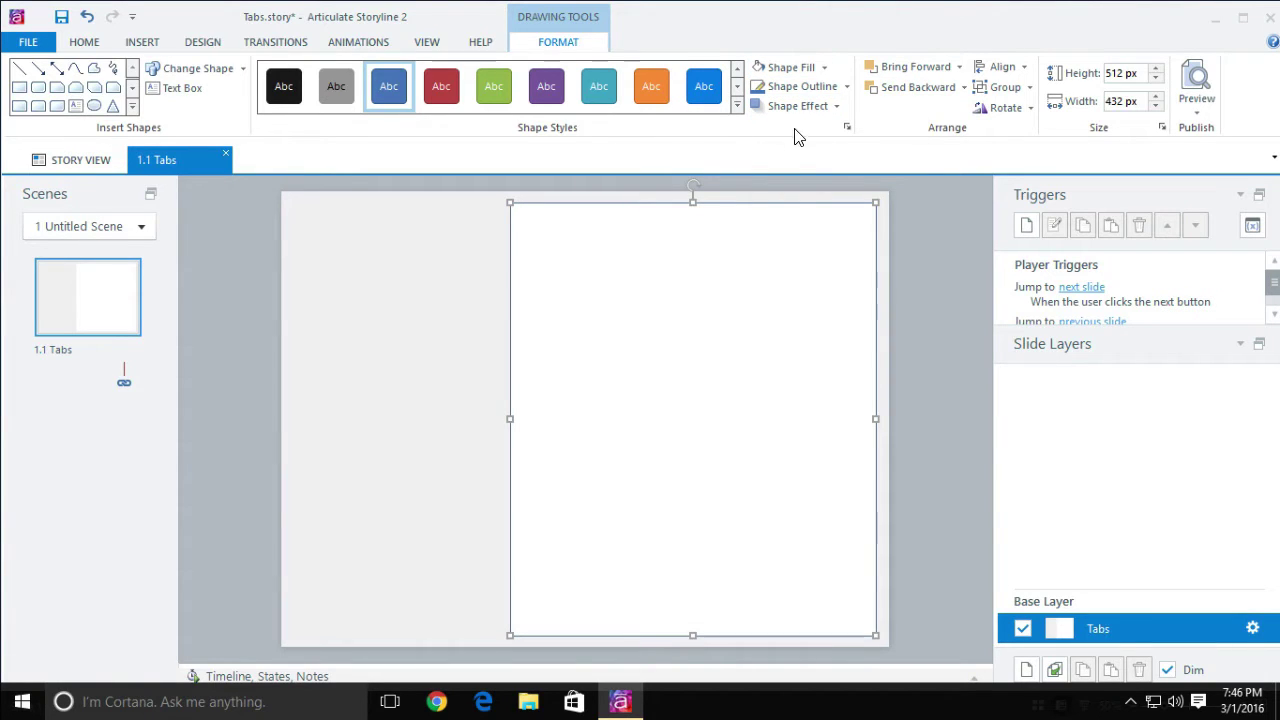
Apply the centred outer shadow effect to the white rectangle
left_click(833, 105)
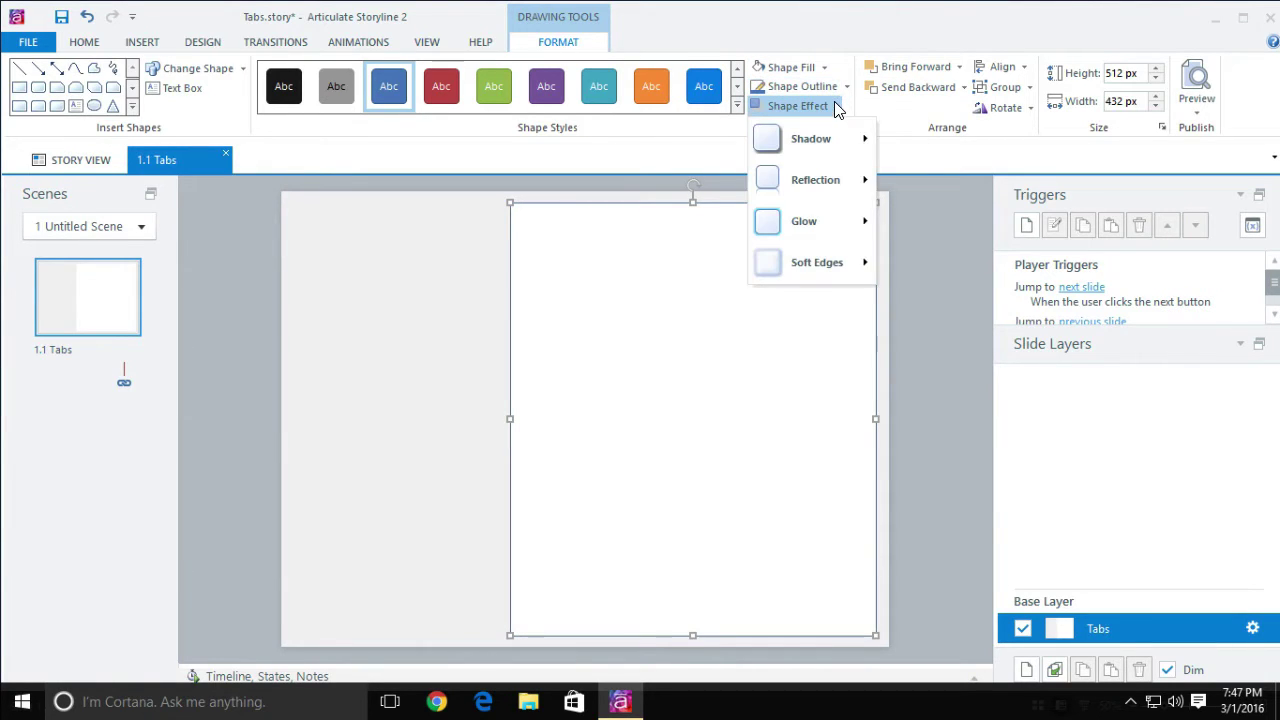
mouse_move(831, 138)
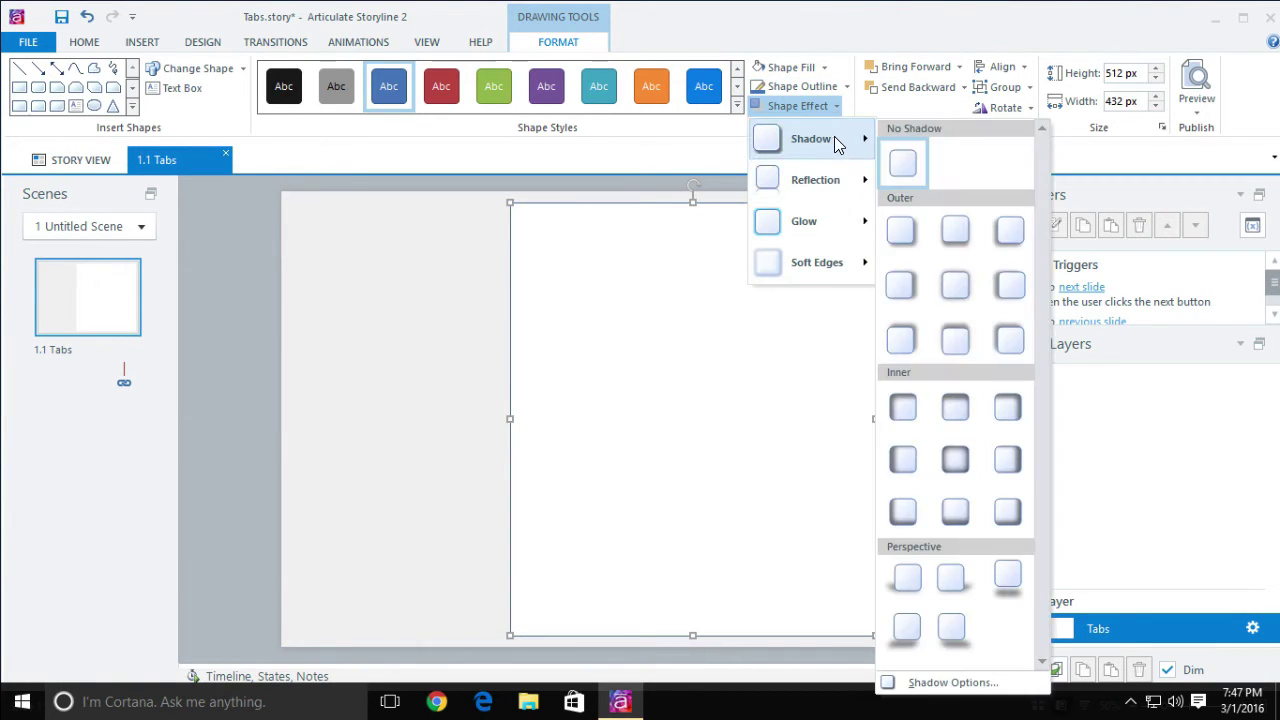
left_click(951, 287)
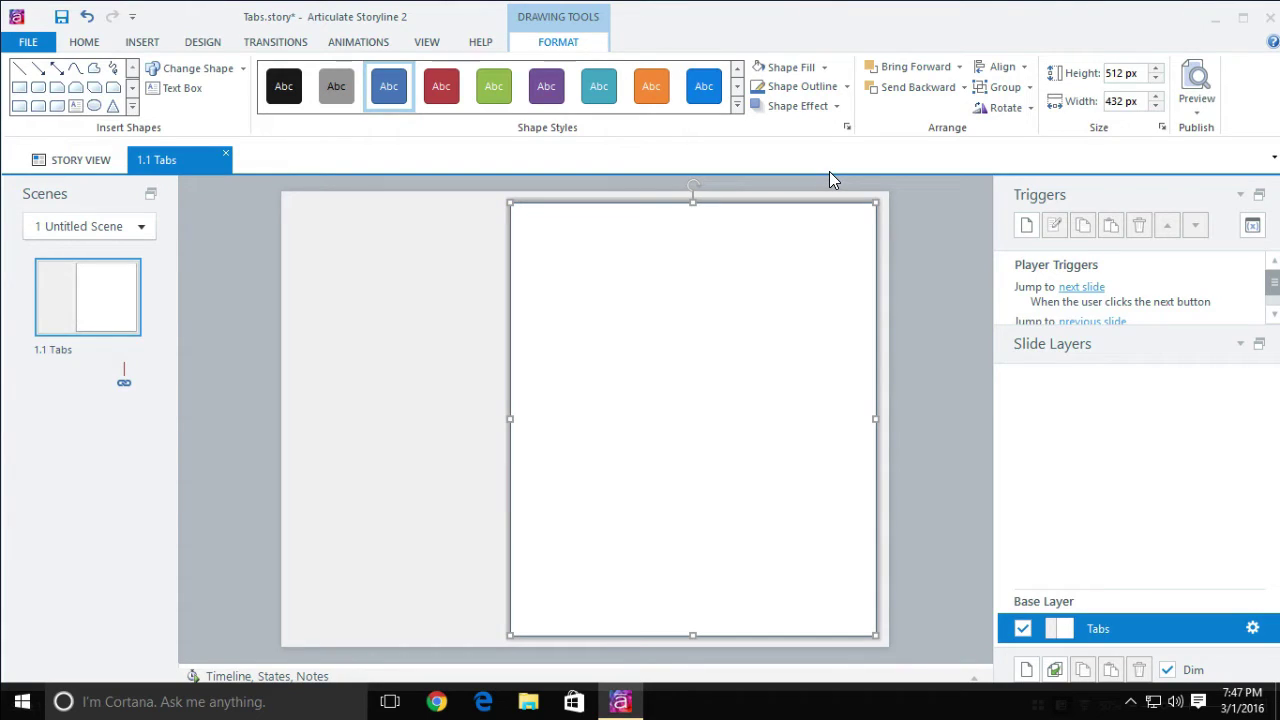
left_click(846, 87)
left_click(846, 86)
left_click(838, 108)
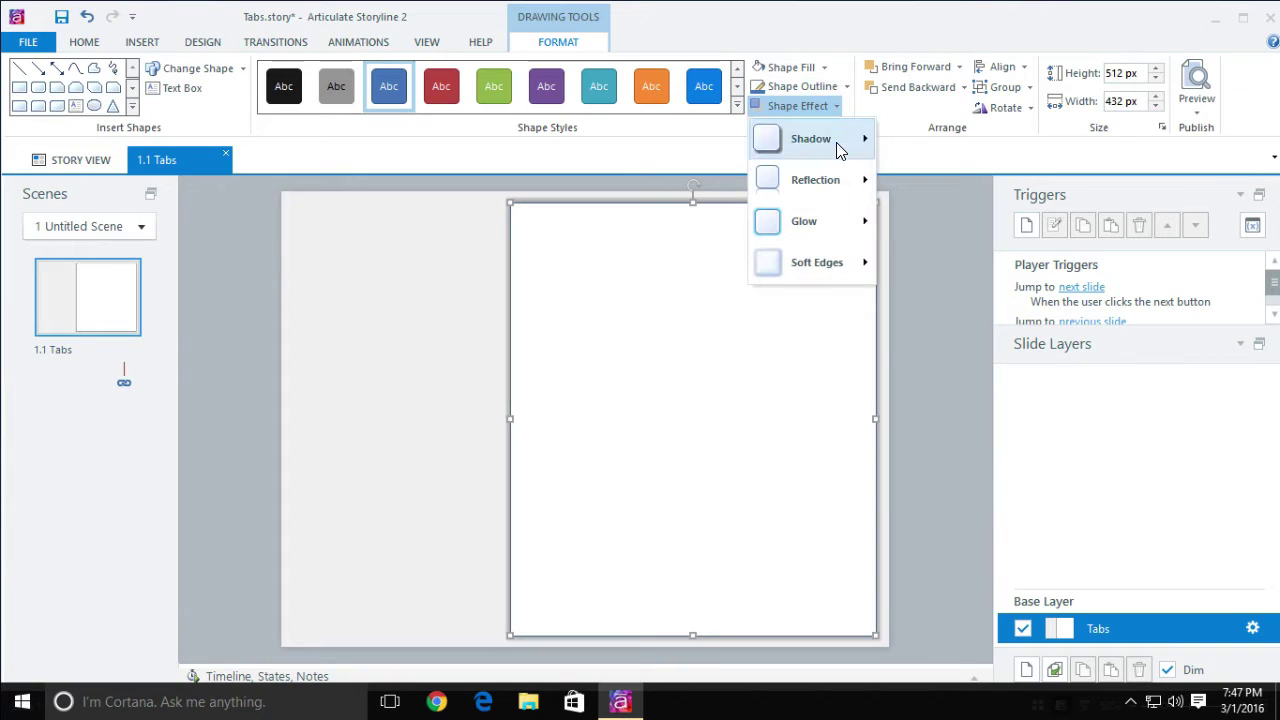
mouse_move(837, 140)
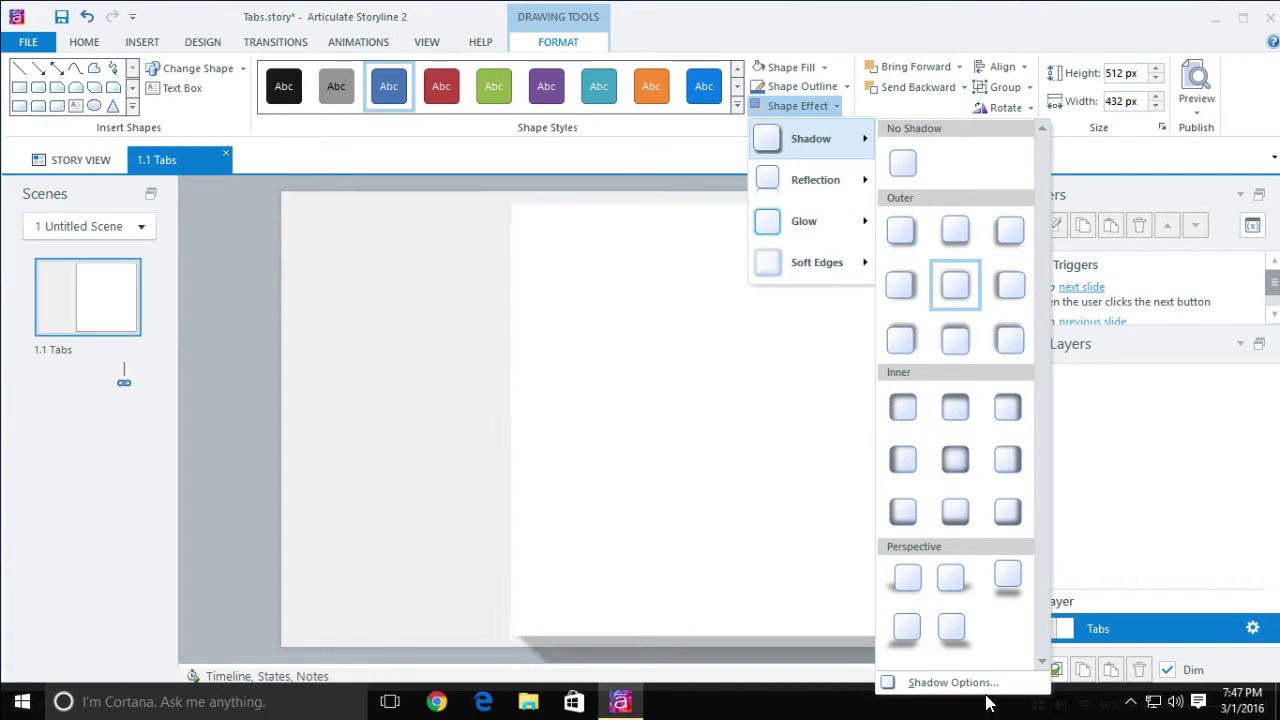
left_click(791, 29)
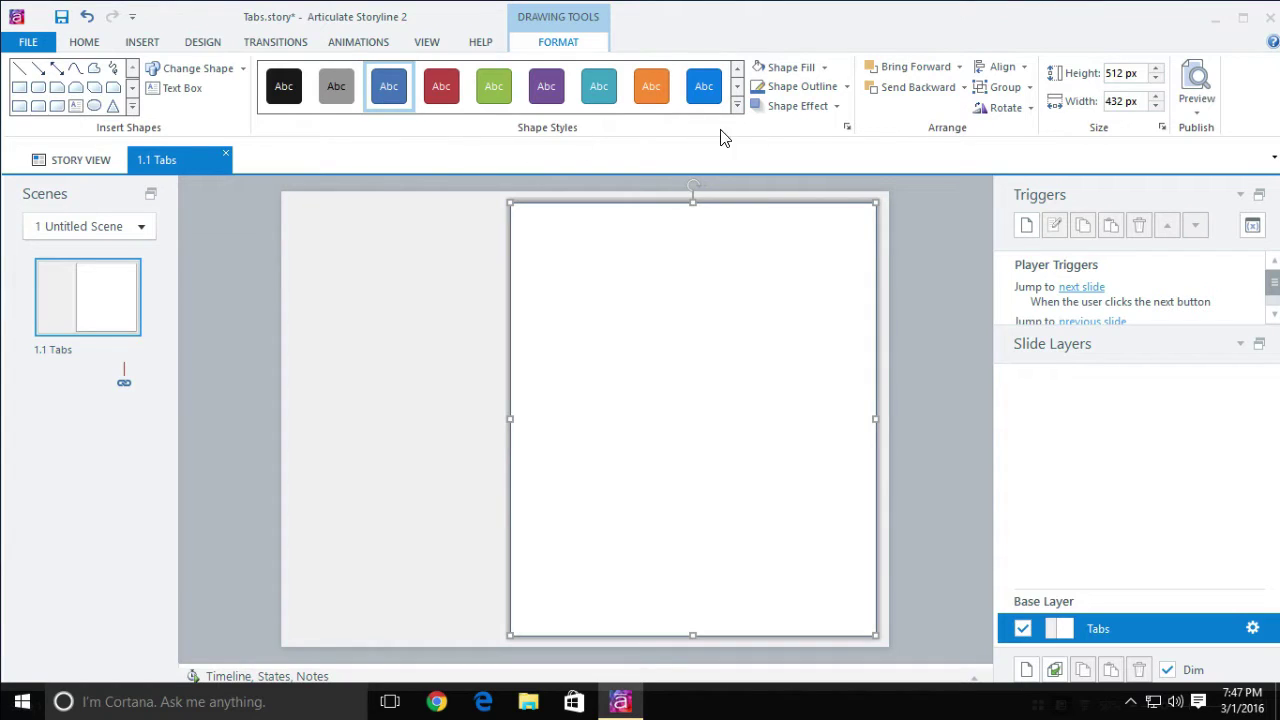
Set the rectangle's shadow to 90% transparency and 101% size in the shape formatting options, and deselect the shape
left_click(847, 127)
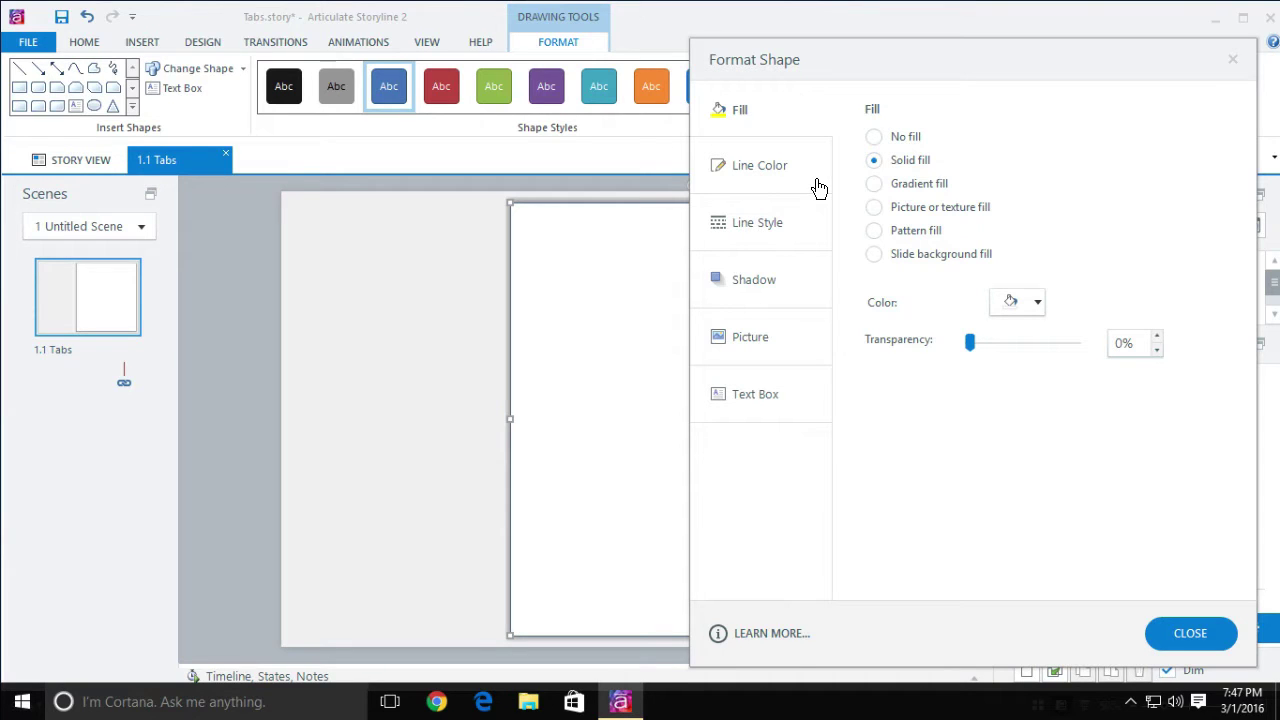
left_click(765, 278)
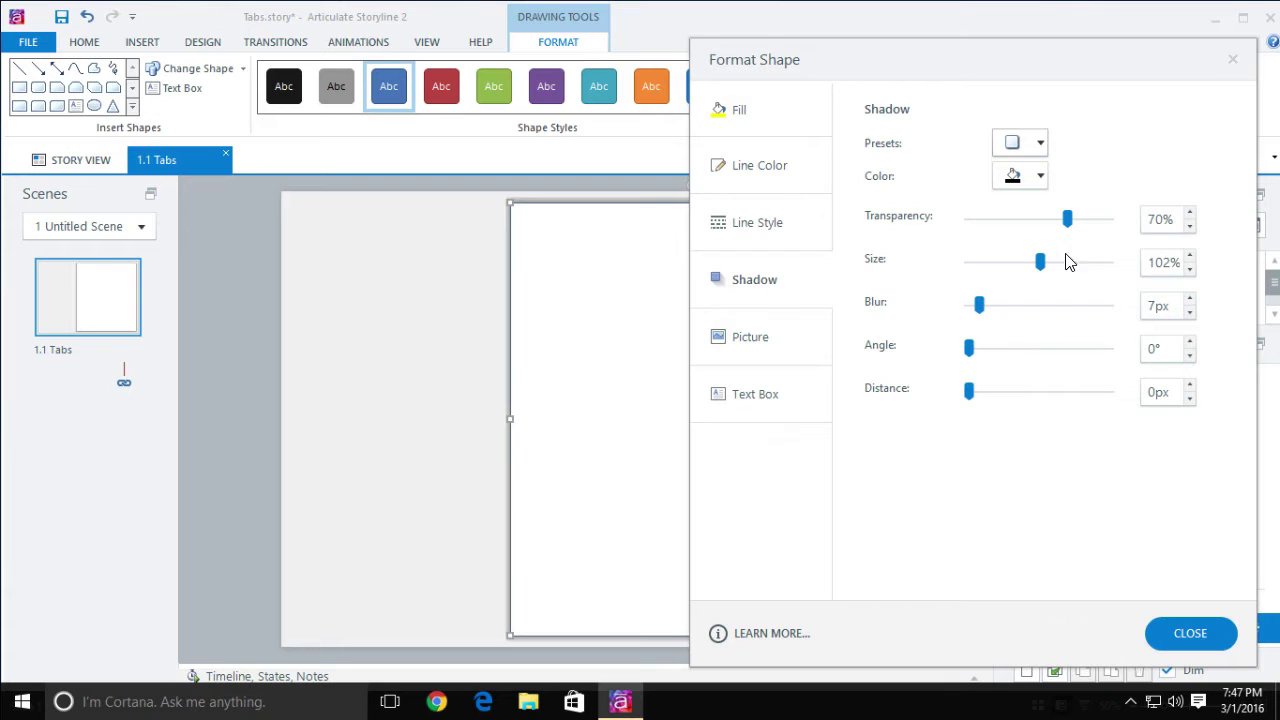
left_click(1190, 213)
left_click(1190, 213)
left_click(1190, 213)
left_click(1190, 213)
left_click(1190, 213)
left_click(1190, 213)
left_click(1190, 213)
left_click(1190, 213)
left_click(1190, 213)
left_click(1190, 213)
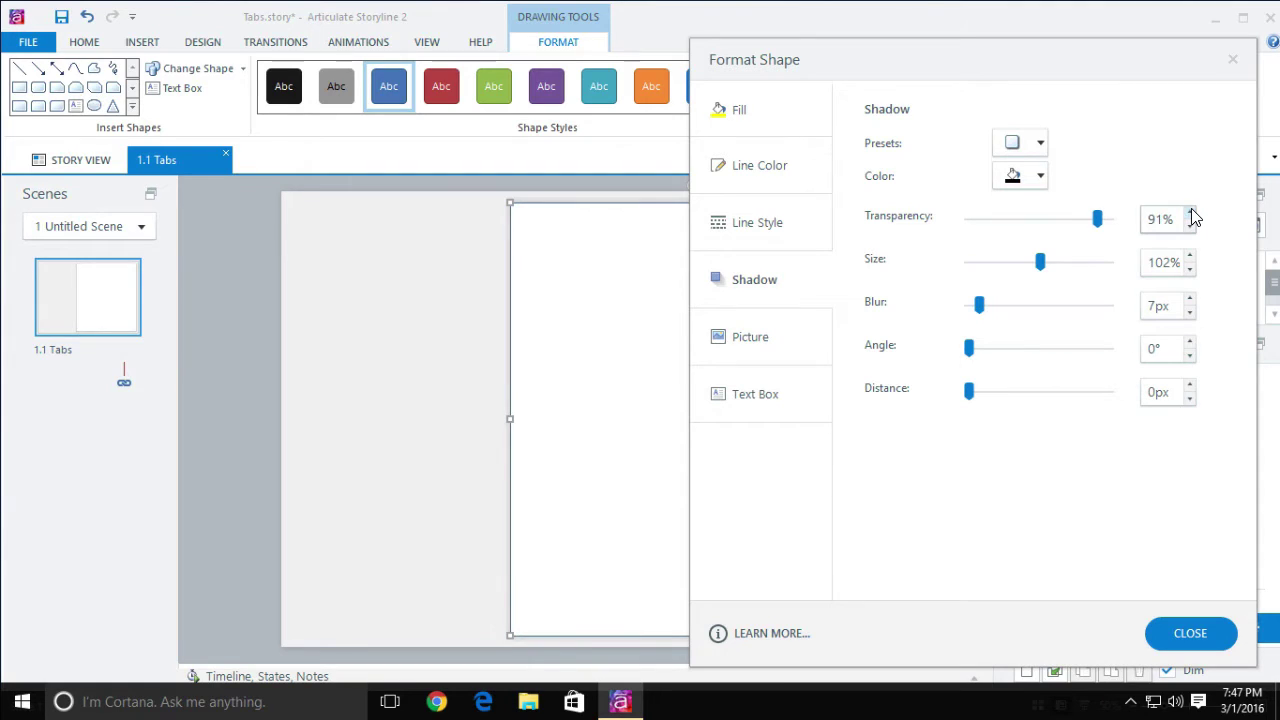
left_click(1190, 226)
left_click(1189, 269)
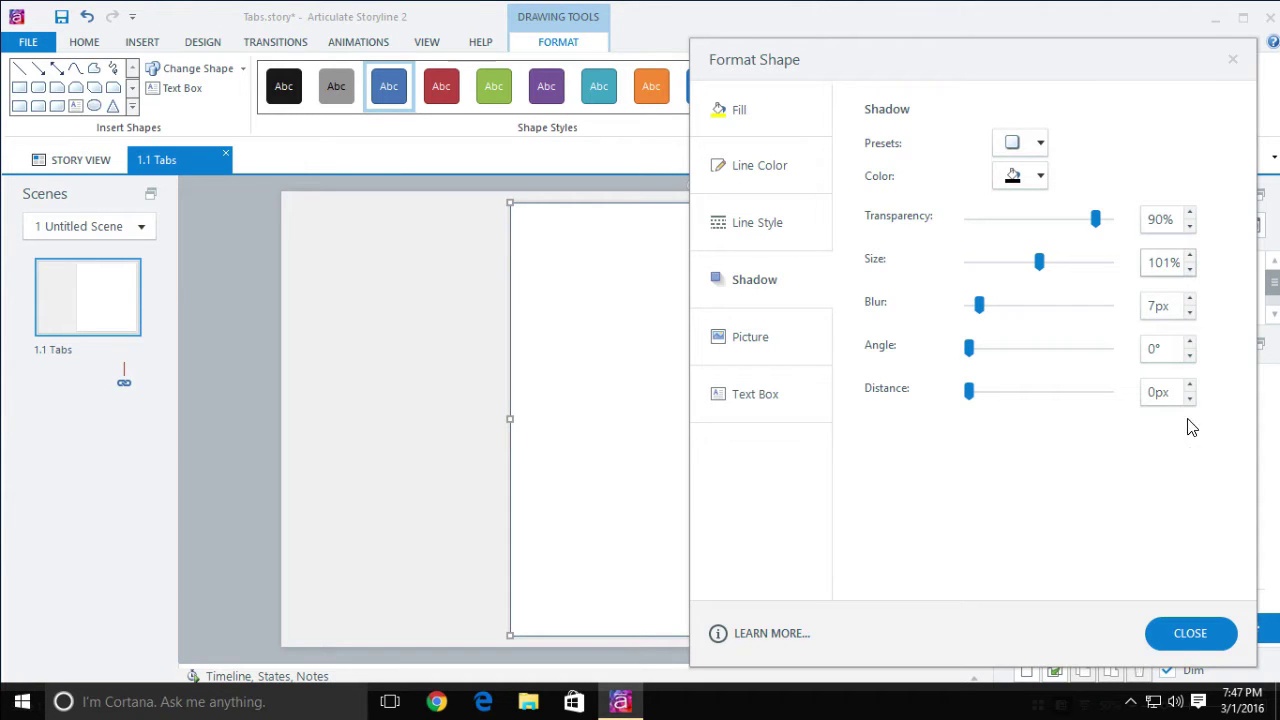
left_click(1198, 637)
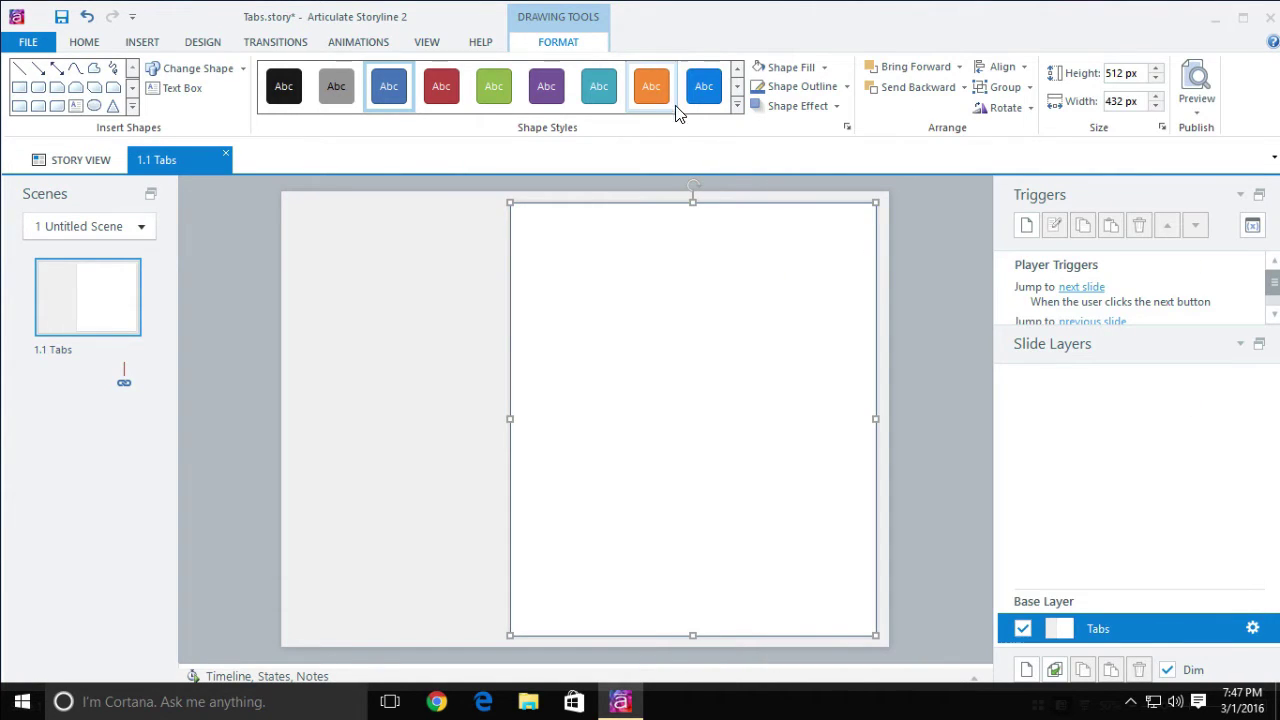
left_click(900, 252)
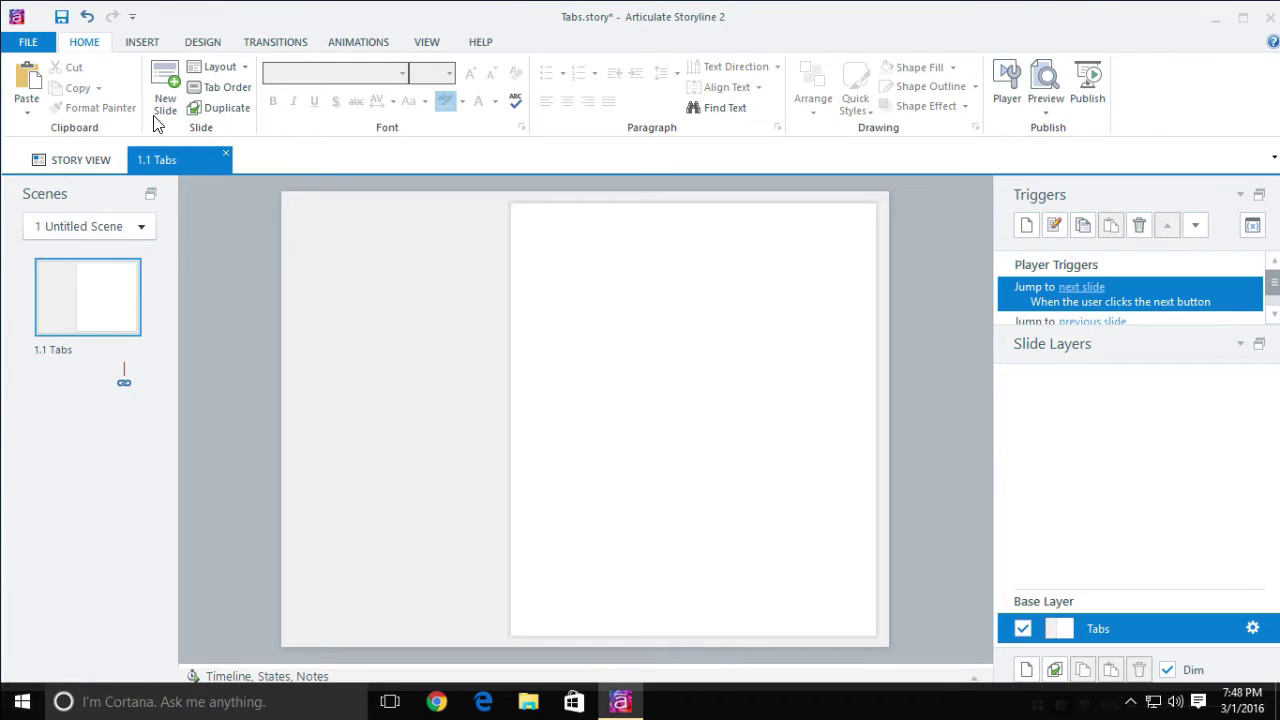
Draw a rectangle about 248 px wide and 72 px high in the slide's upper-left area and label it "Tab 1"
left_click(142, 42)
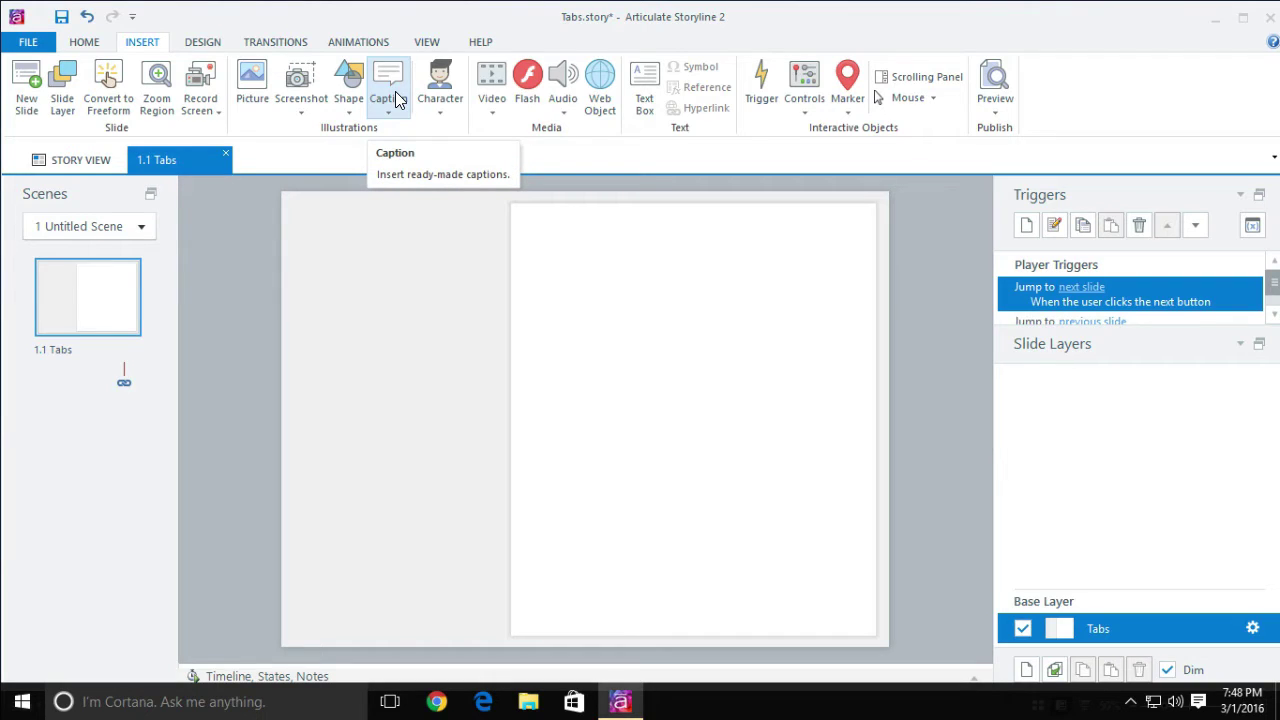
left_click(804, 88)
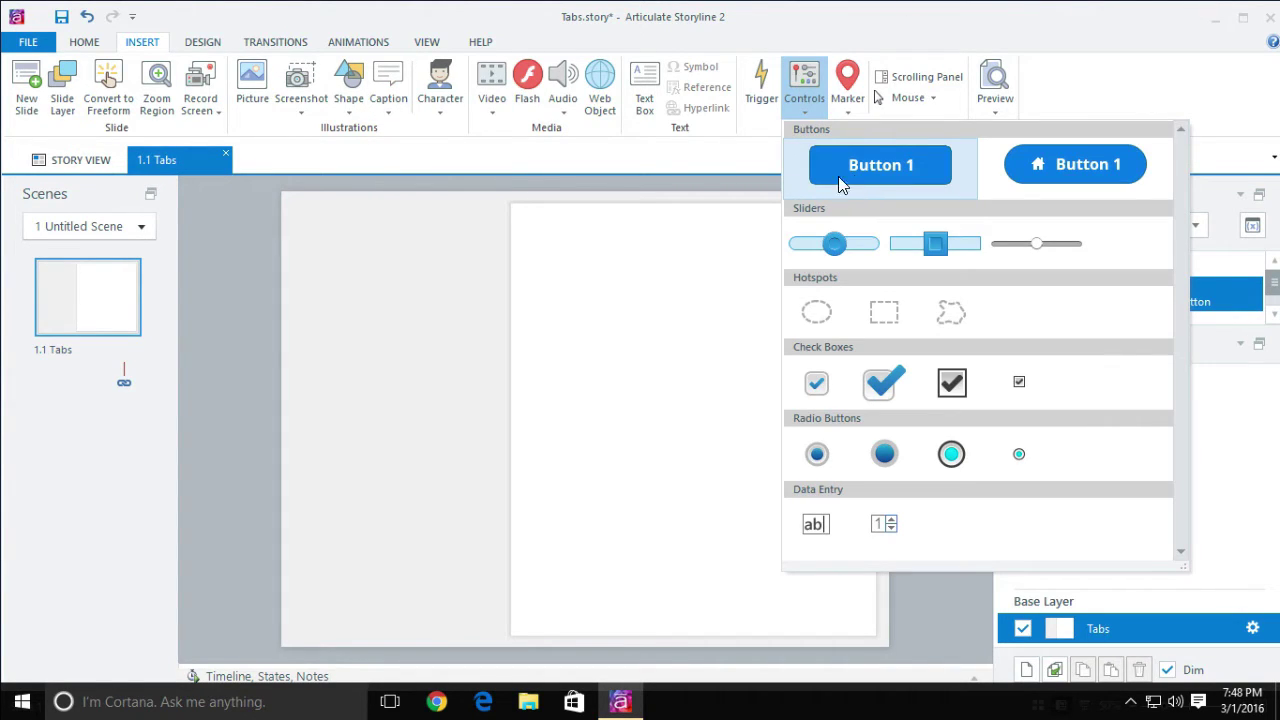
left_click(345, 90)
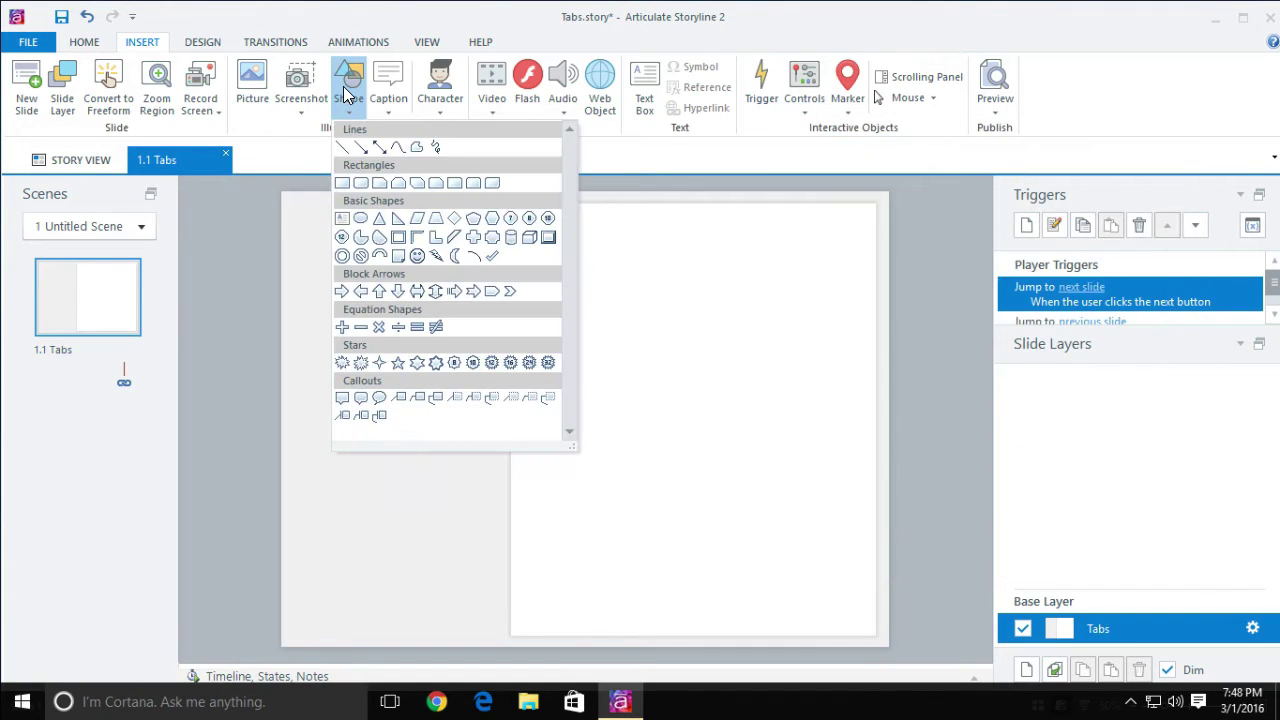
left_click(341, 183)
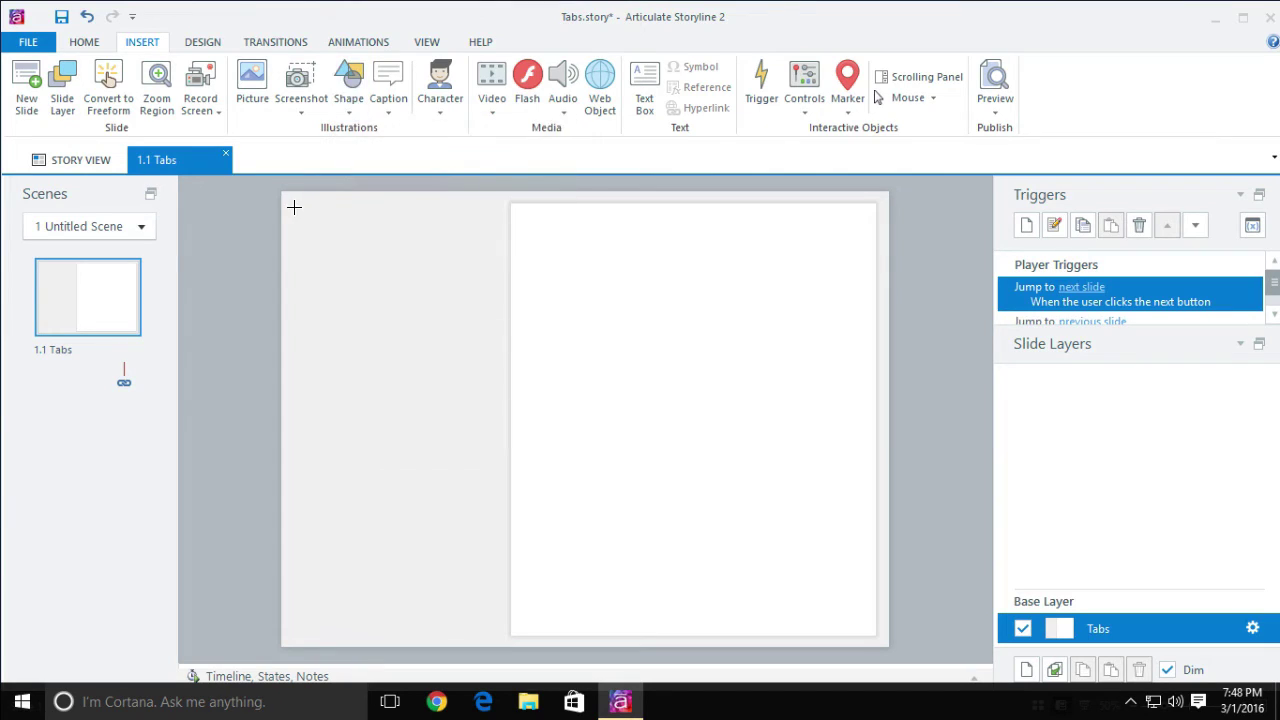
mouse_move(288, 203)
left_mouse_down()
mouse_move(434, 269)
mouse_move(475, 252)
mouse_move(497, 264)
left_mouse_up()
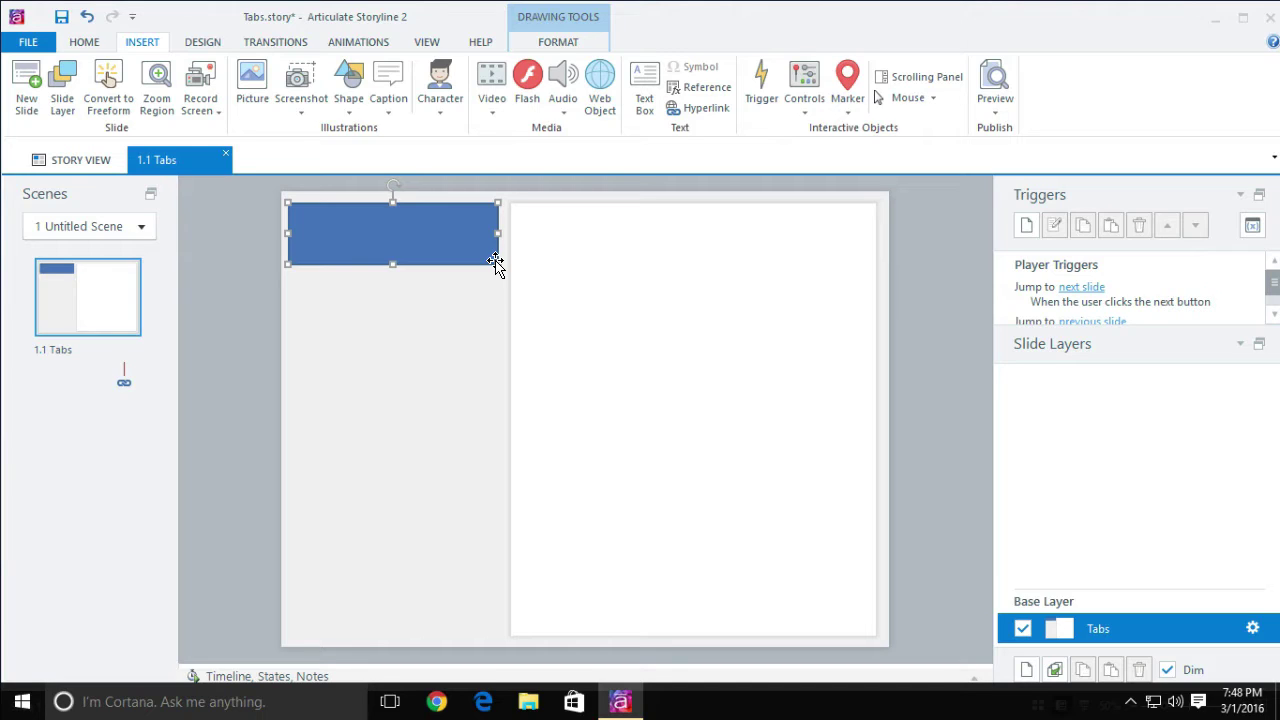
type("Tab 1")
left_click(305, 312)
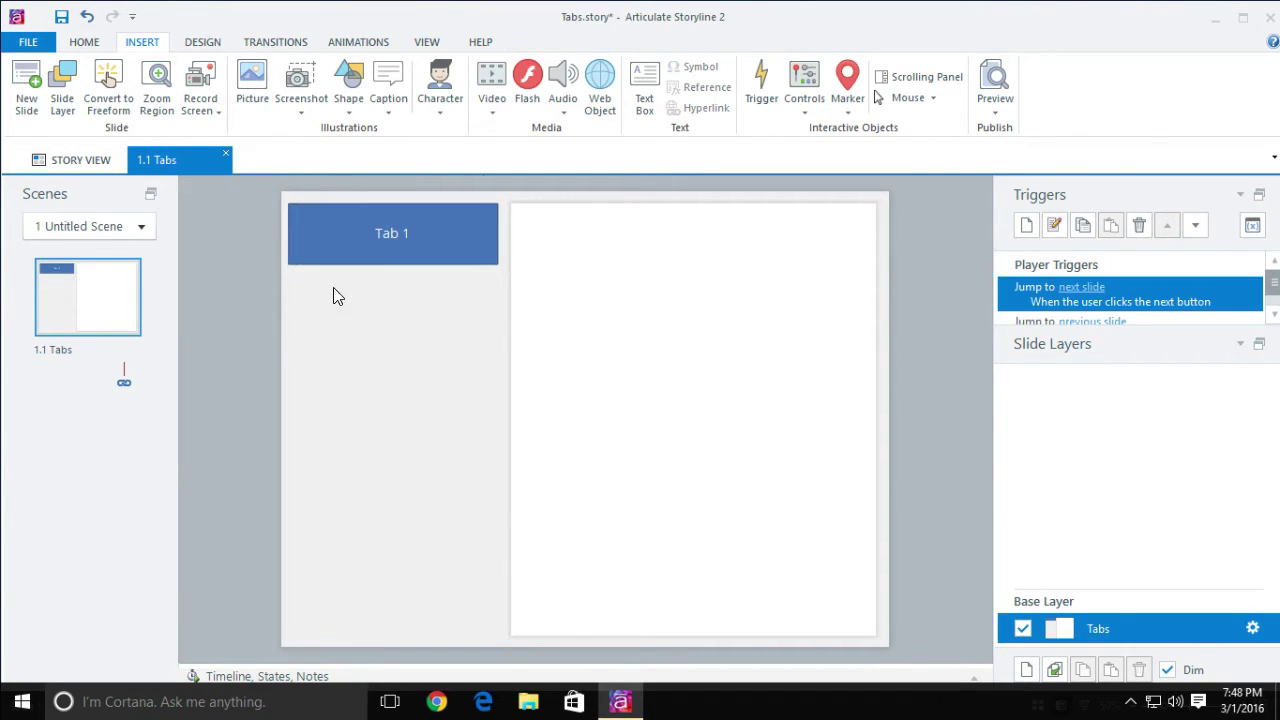
Remove the Tab 1 rectangle's outline and set its fill to a medium blue theme color
left_click(473, 200)
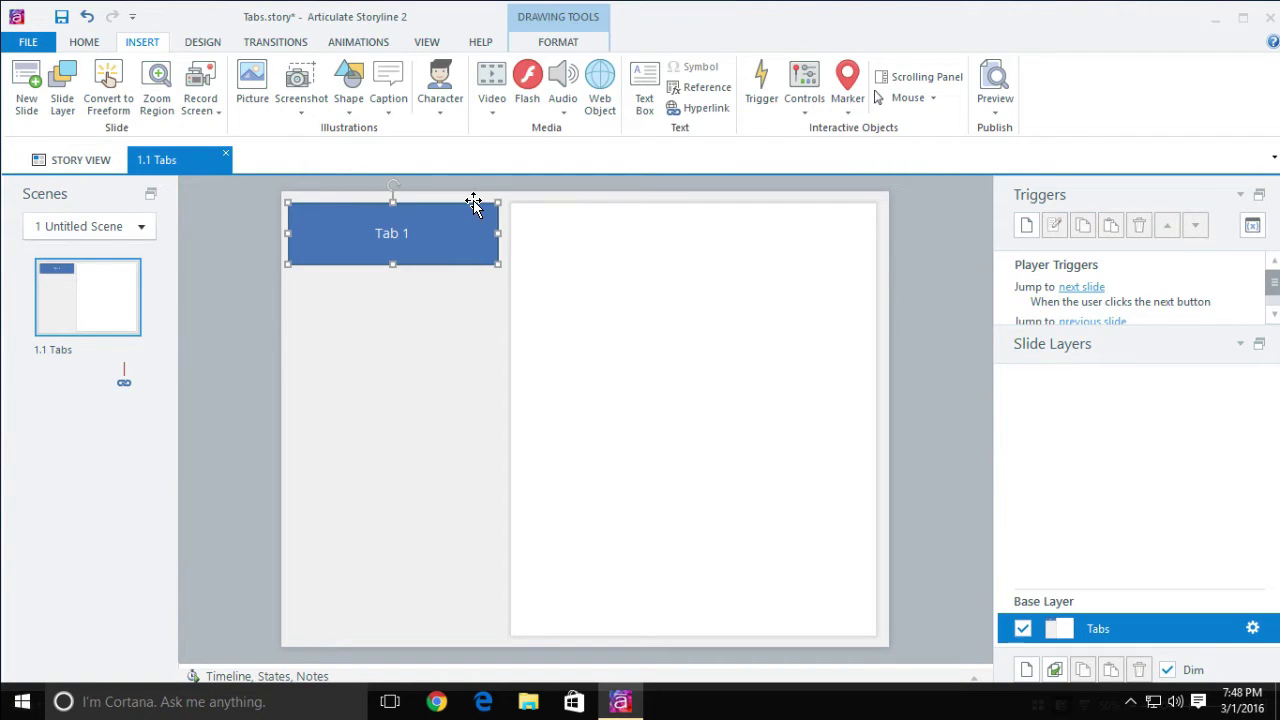
left_click(541, 45)
left_click(846, 86)
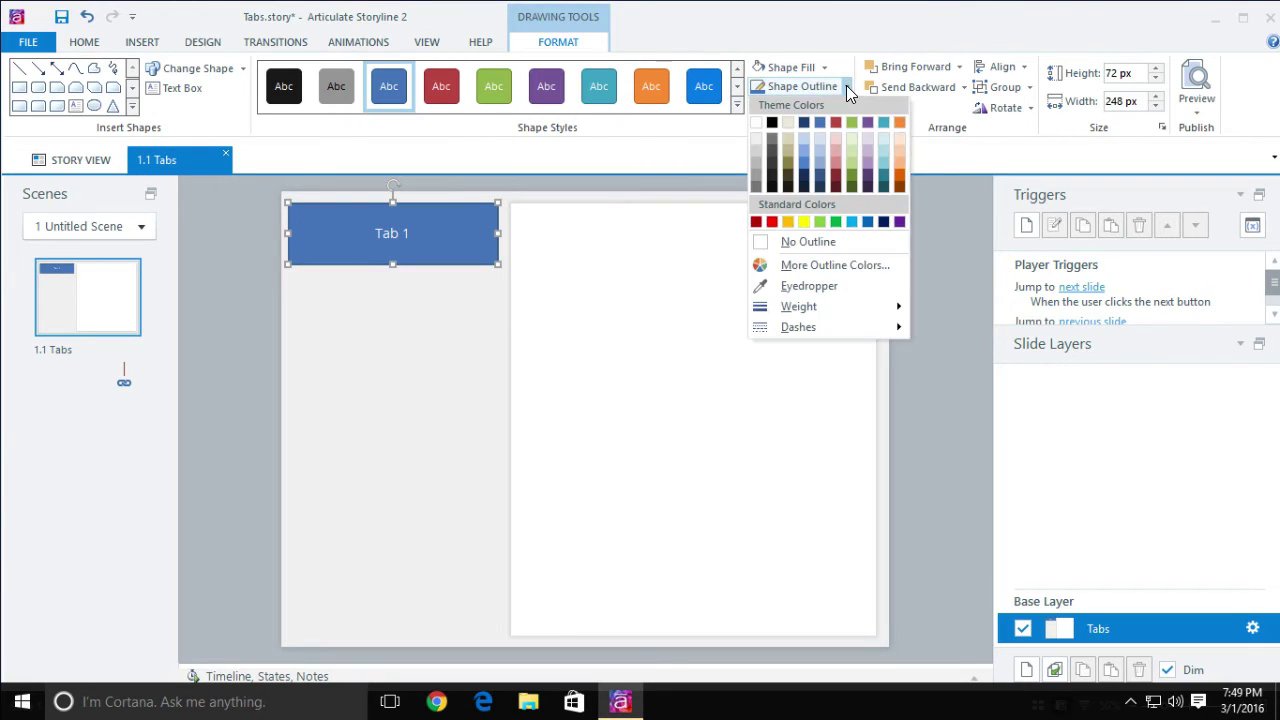
left_click(823, 245)
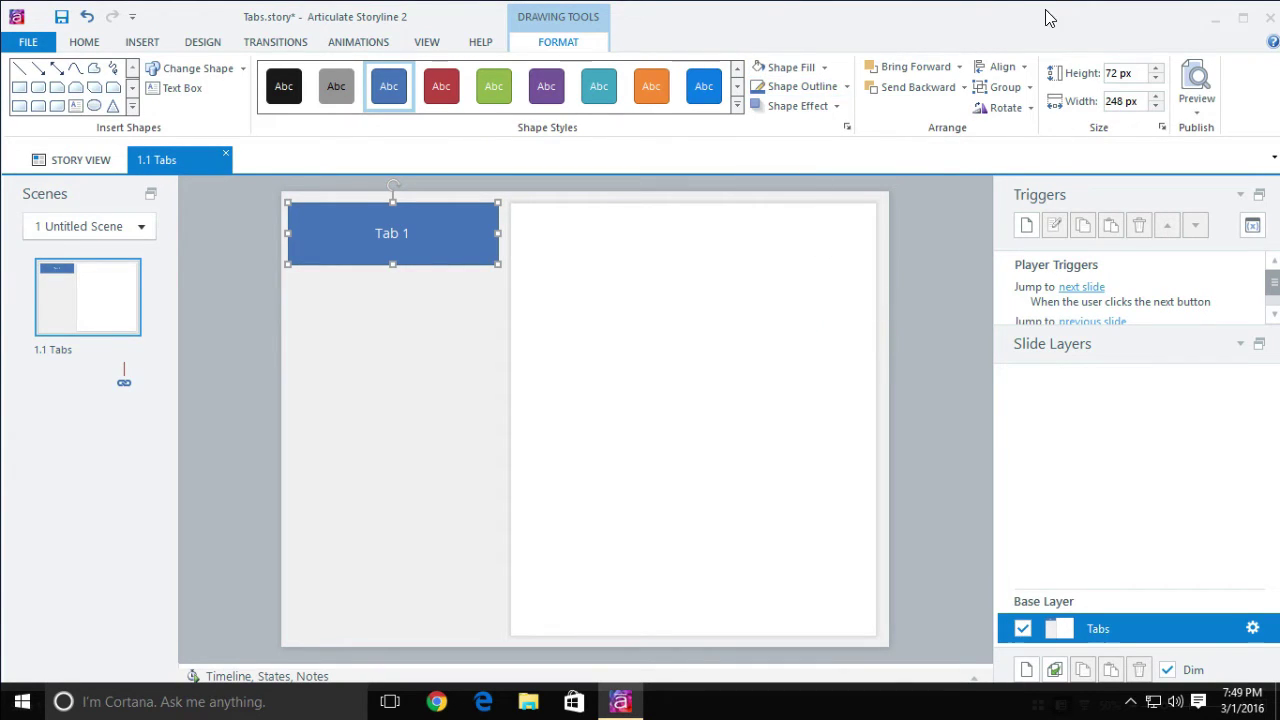
left_click(824, 68)
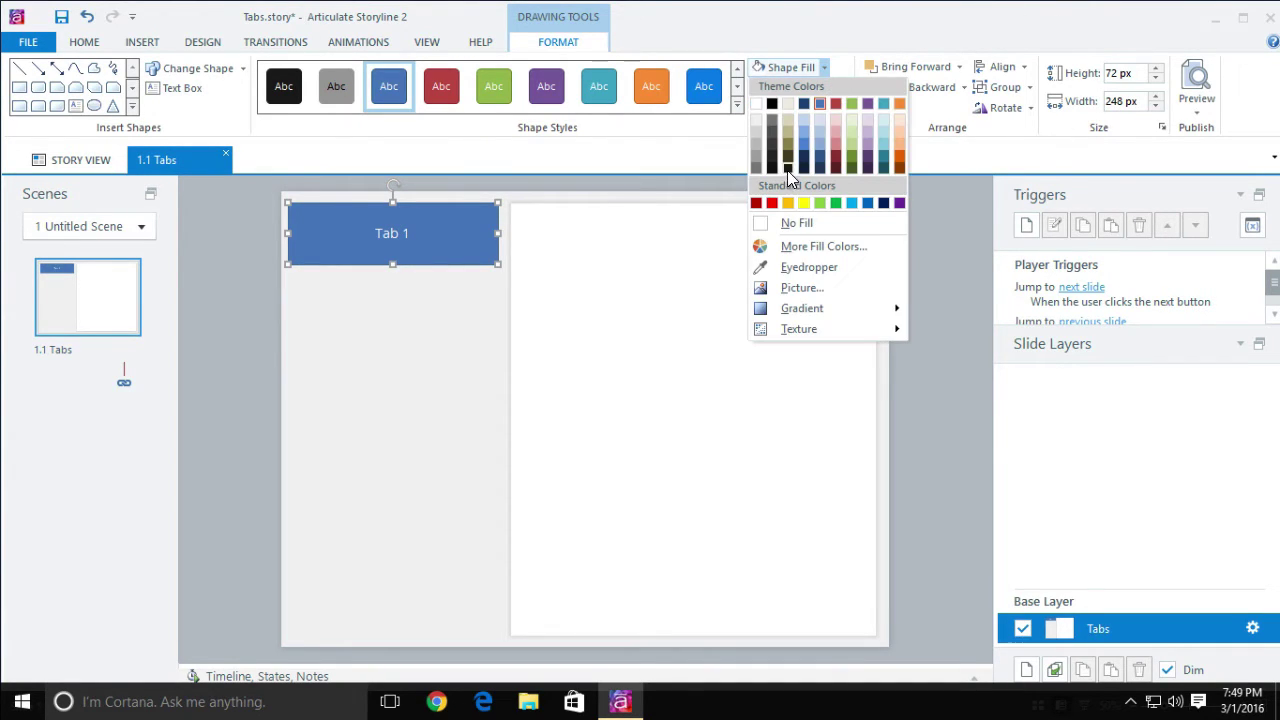
left_click(804, 142)
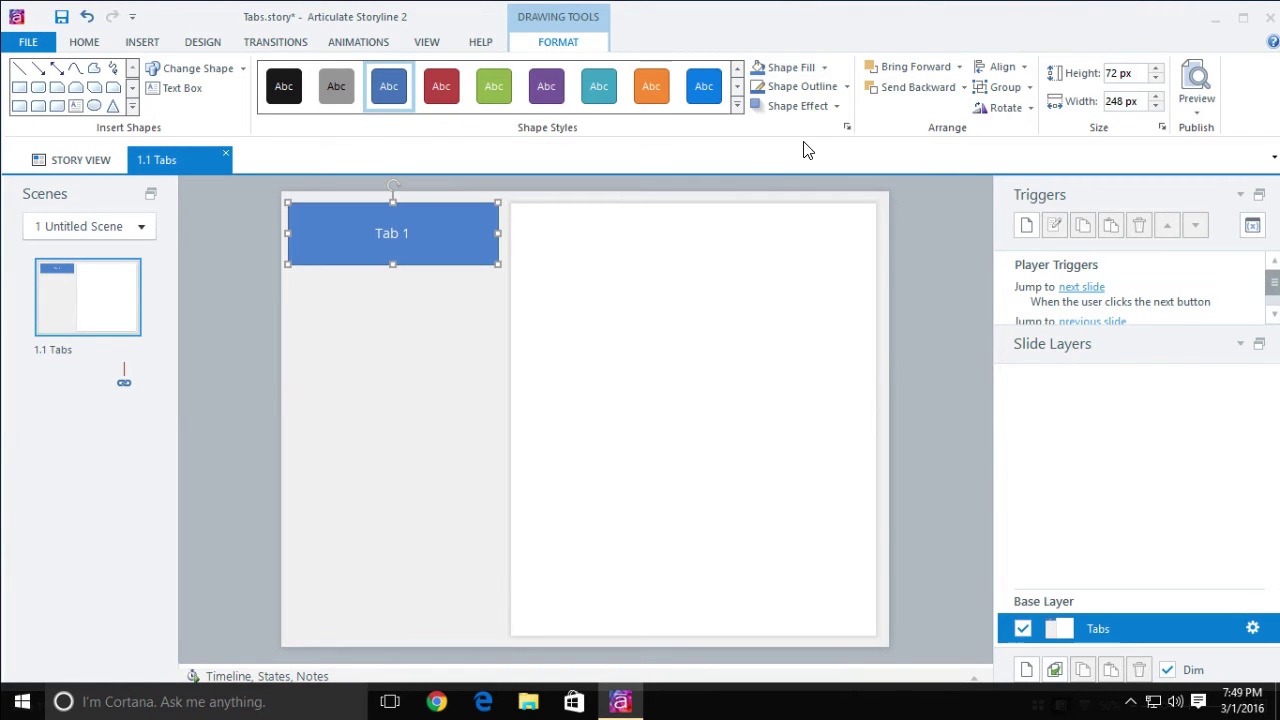
Open the Tab 1 rectangle's states for editing and add the built-in Hover state
left_click(976, 678)
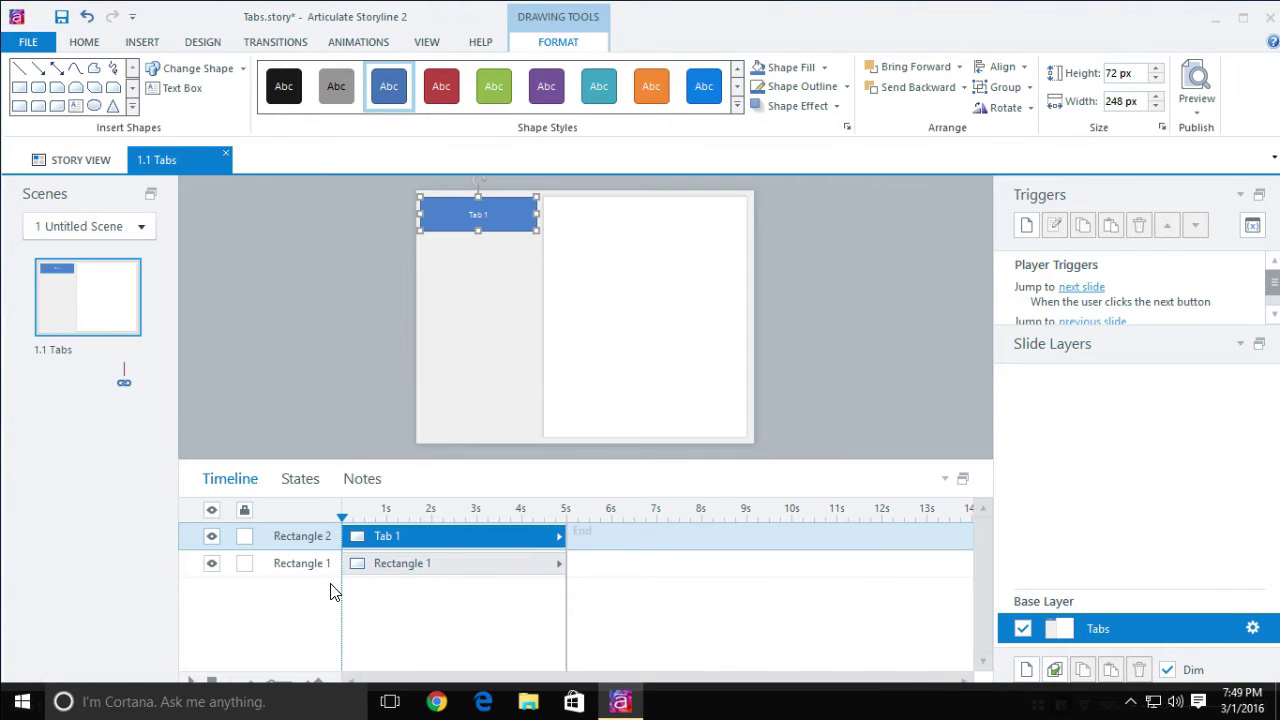
left_click(302, 480)
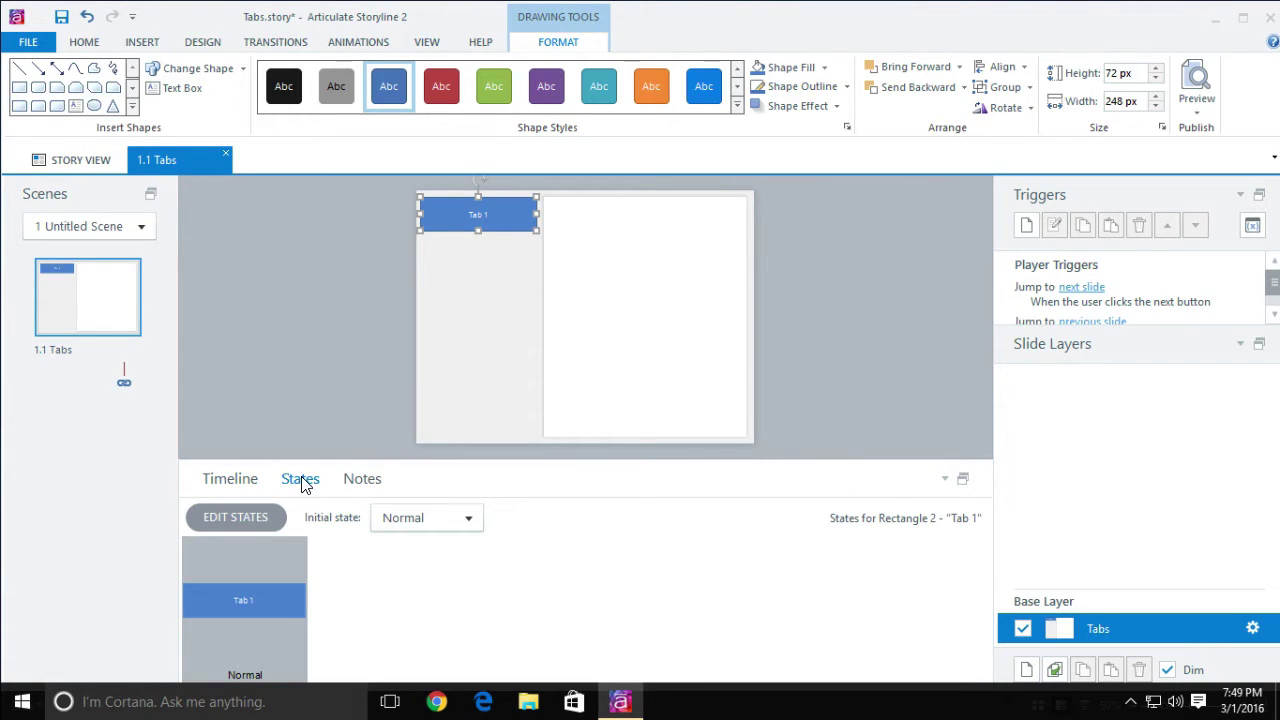
left_click(278, 516)
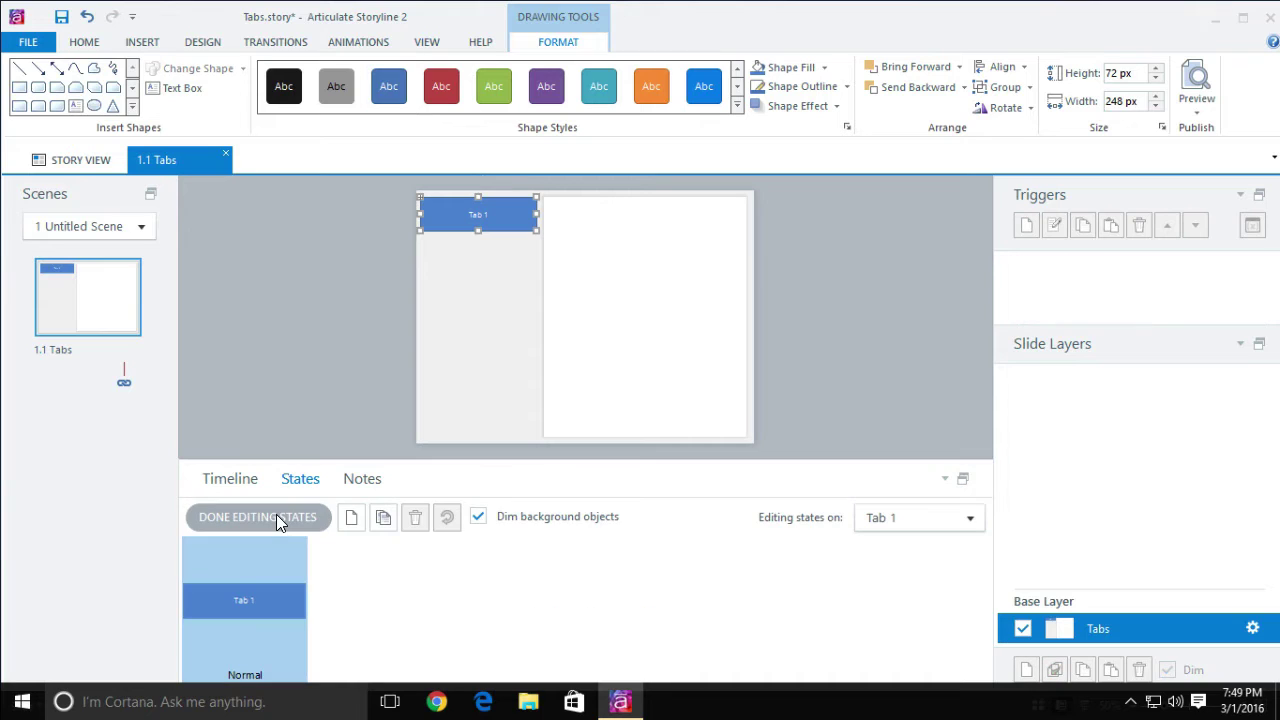
left_click(355, 517)
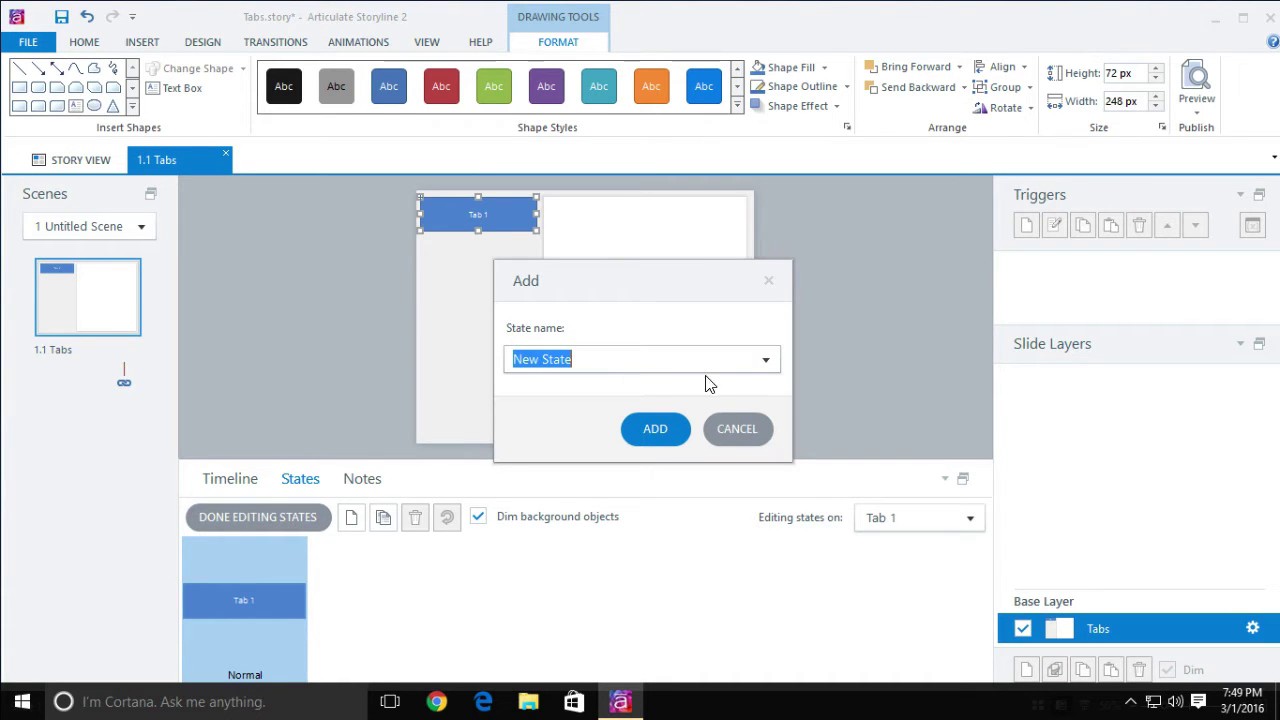
left_click(765, 362)
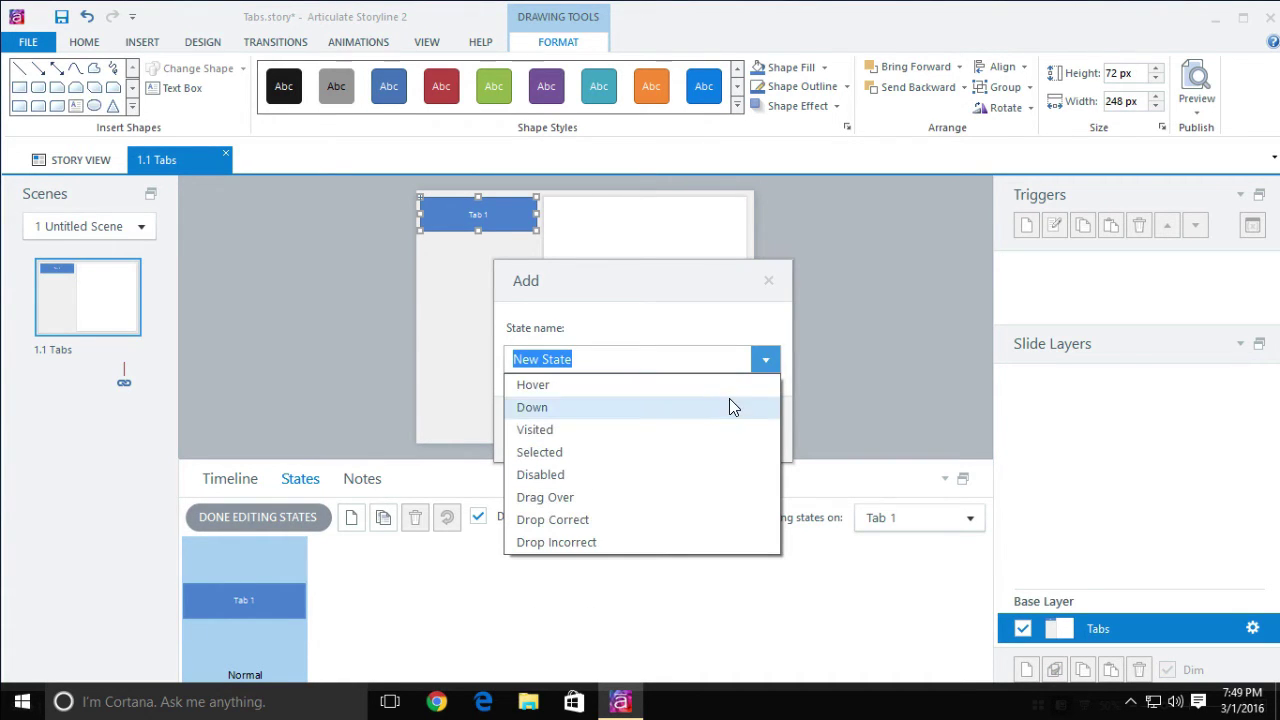
left_click(729, 388)
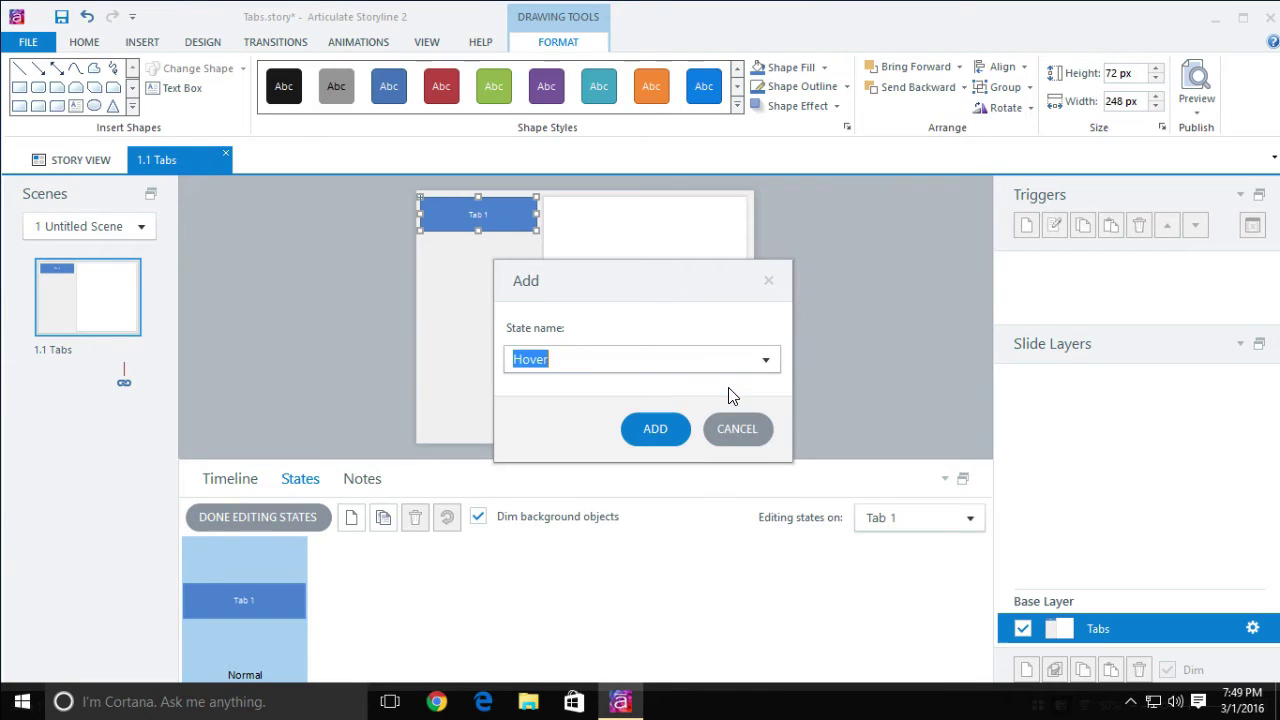
left_click(668, 428)
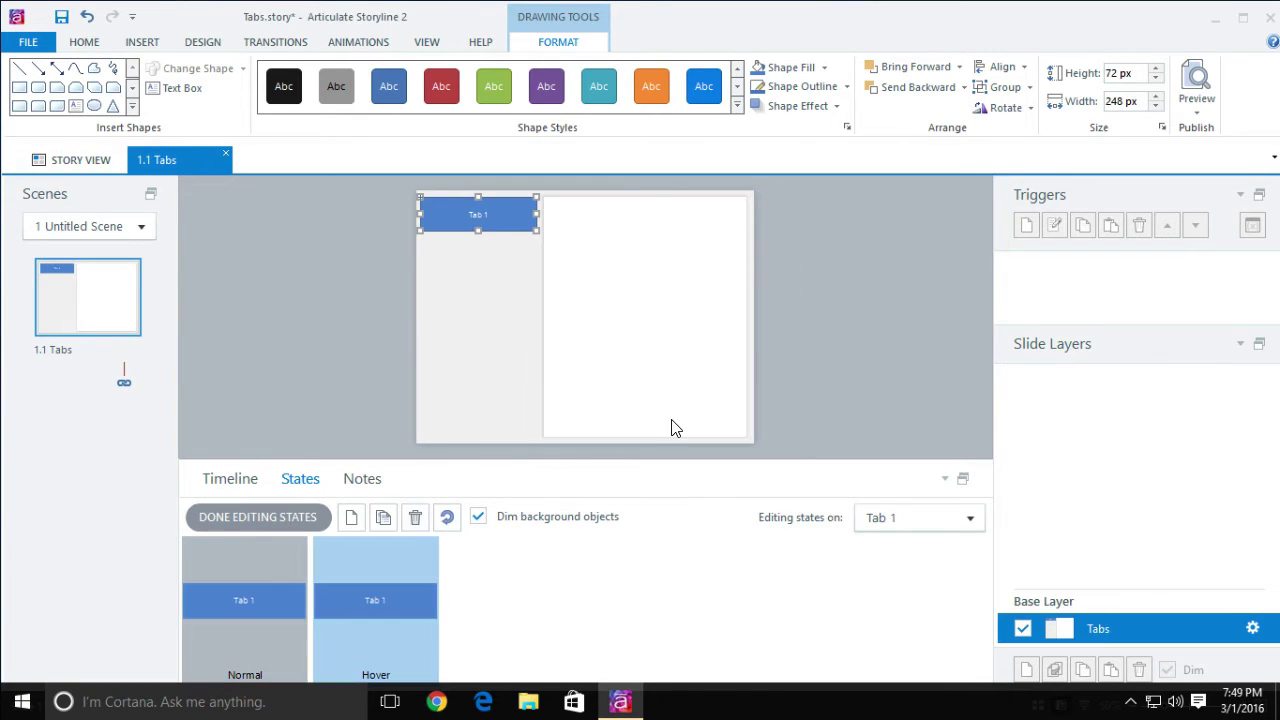
Sample the tab's blue as a custom fill for the Hover state and darken it to #3171C0
left_click(825, 70)
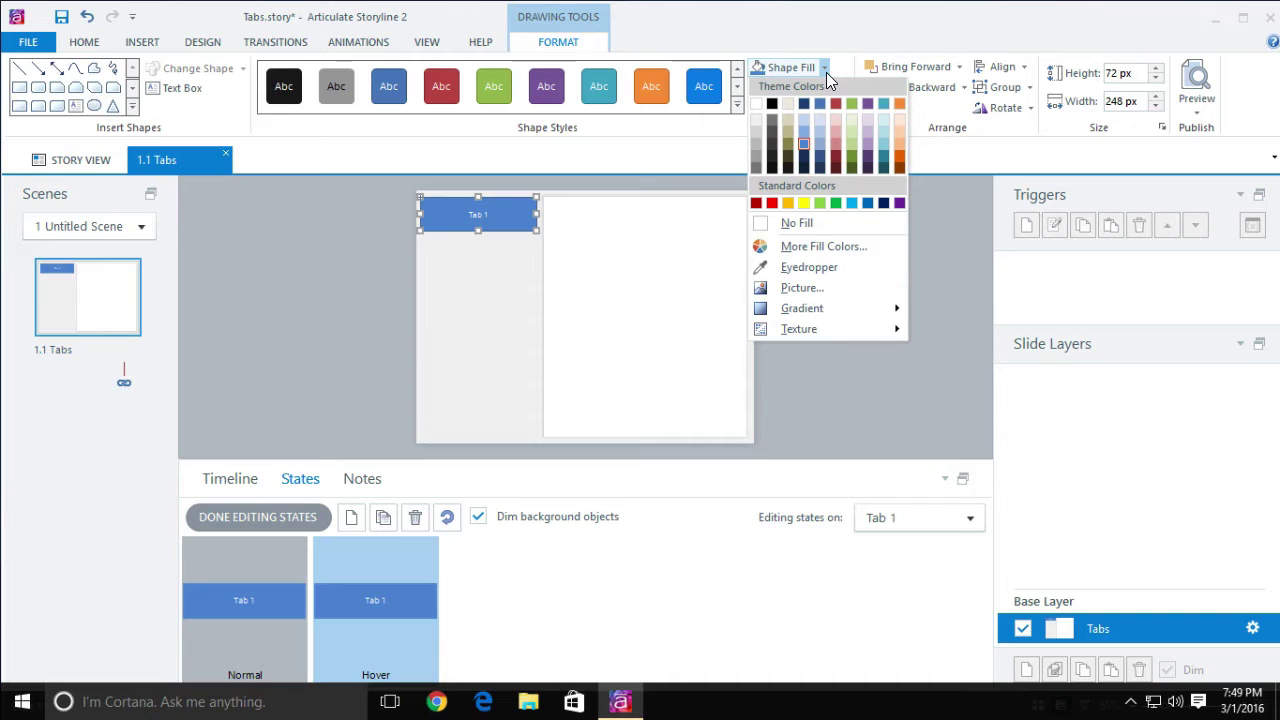
left_click(841, 246)
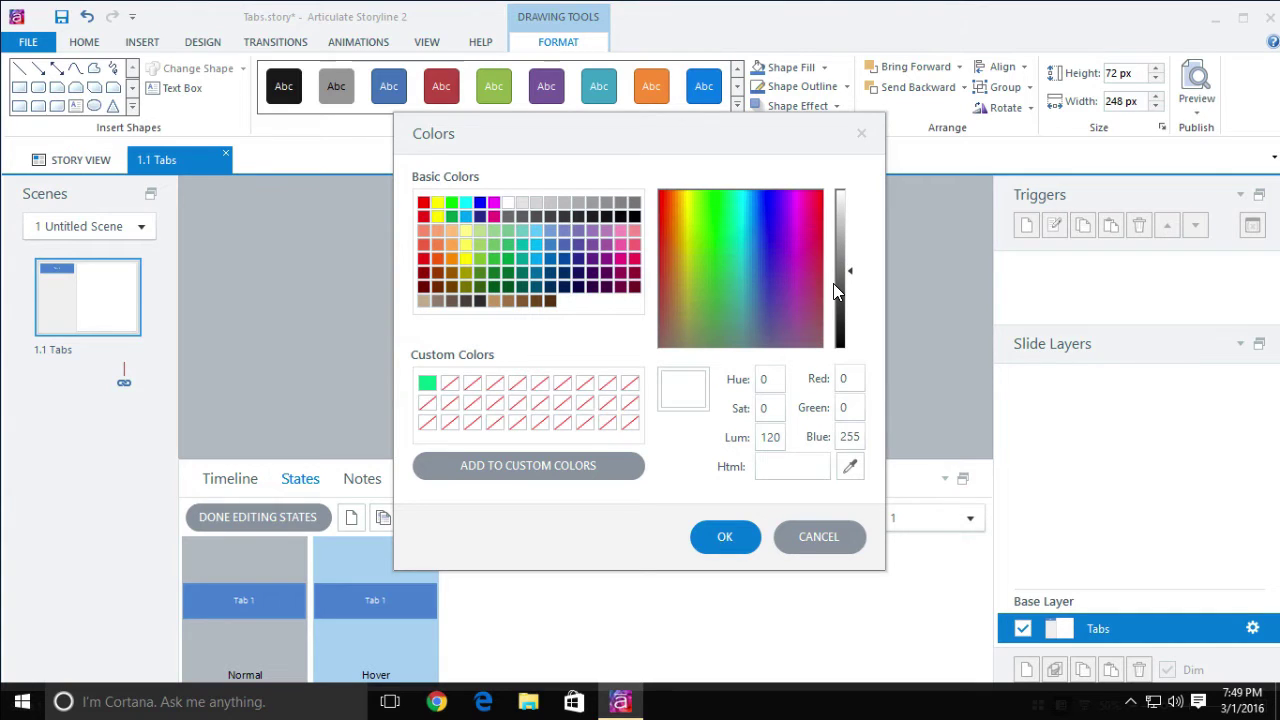
left_click_drag(630, 137, 776, 126)
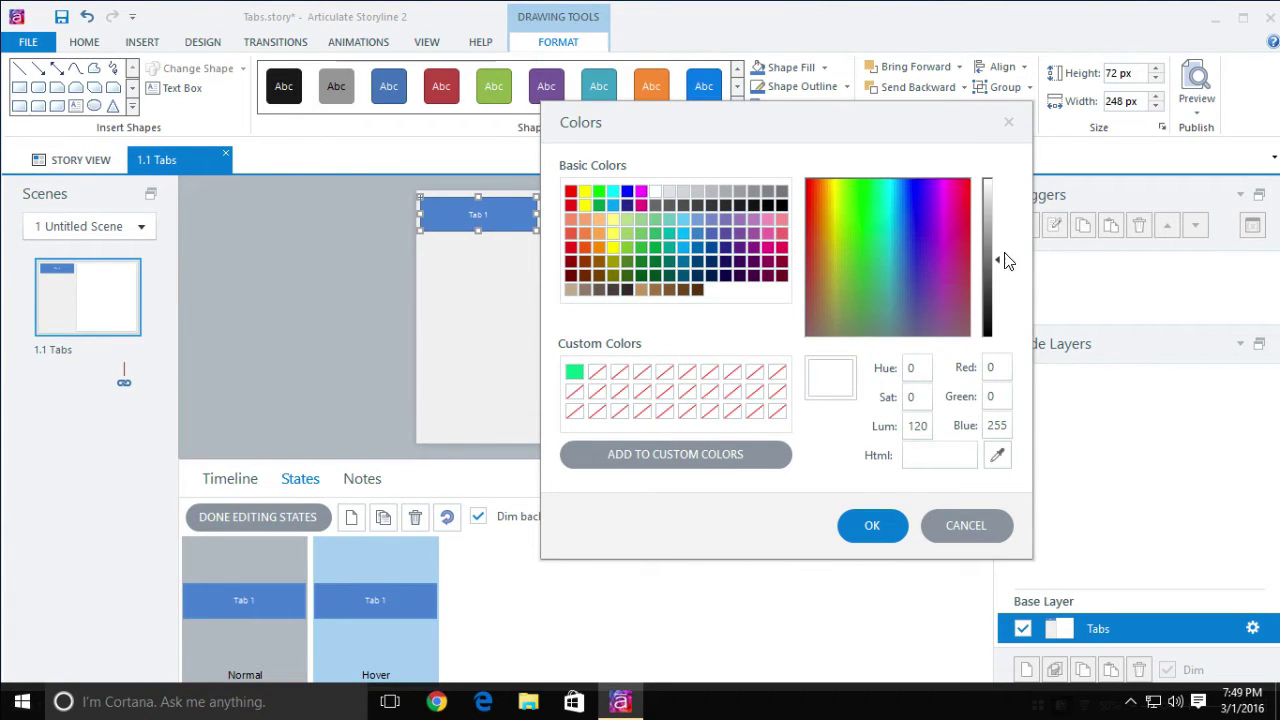
left_click(1004, 446)
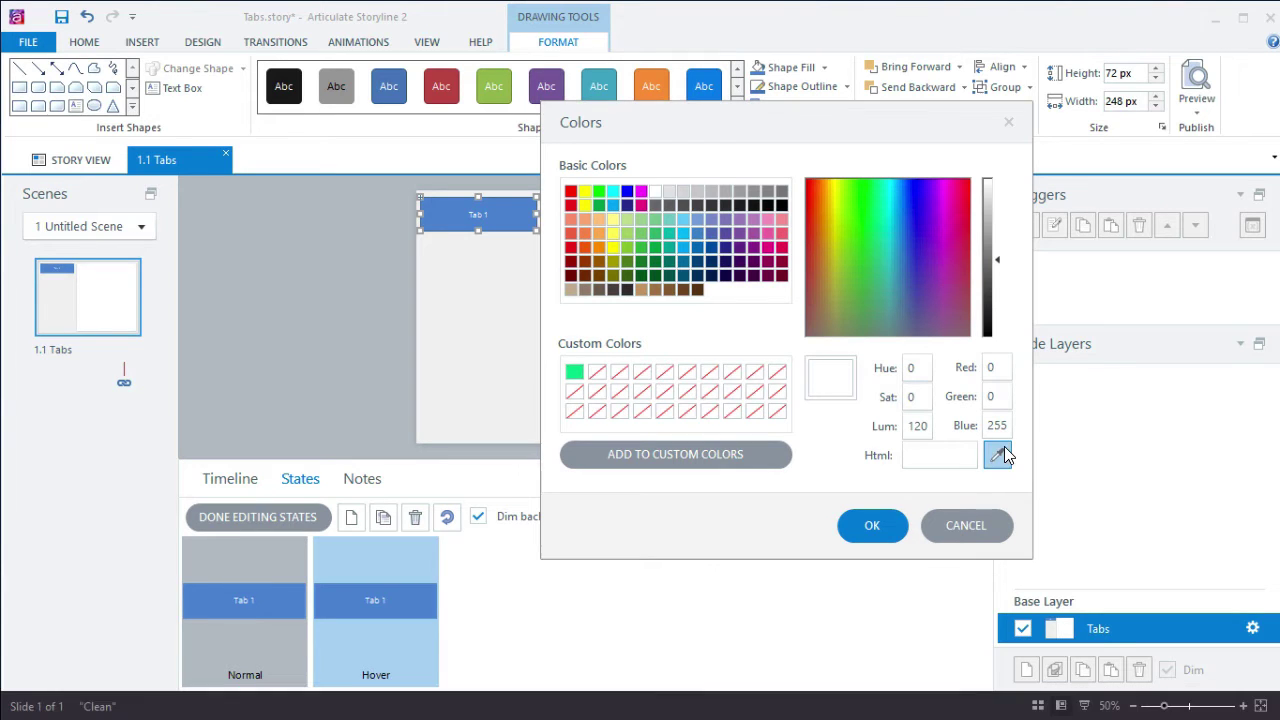
left_click(448, 210)
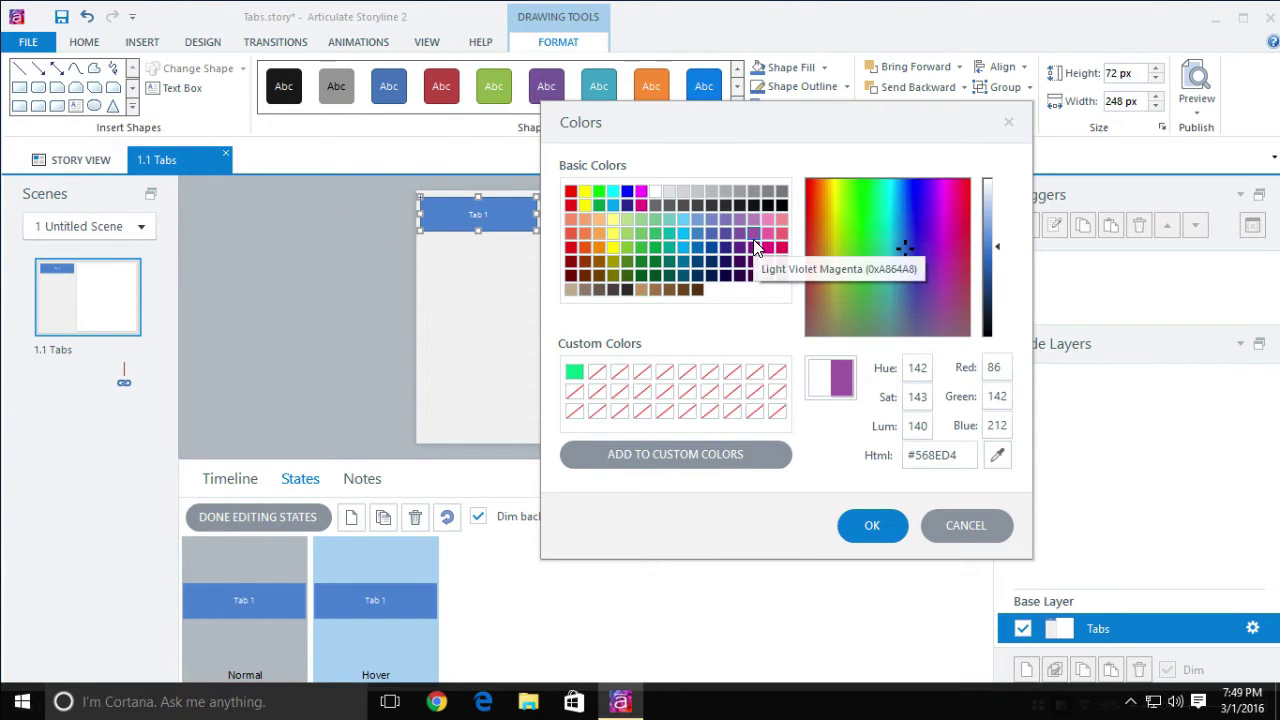
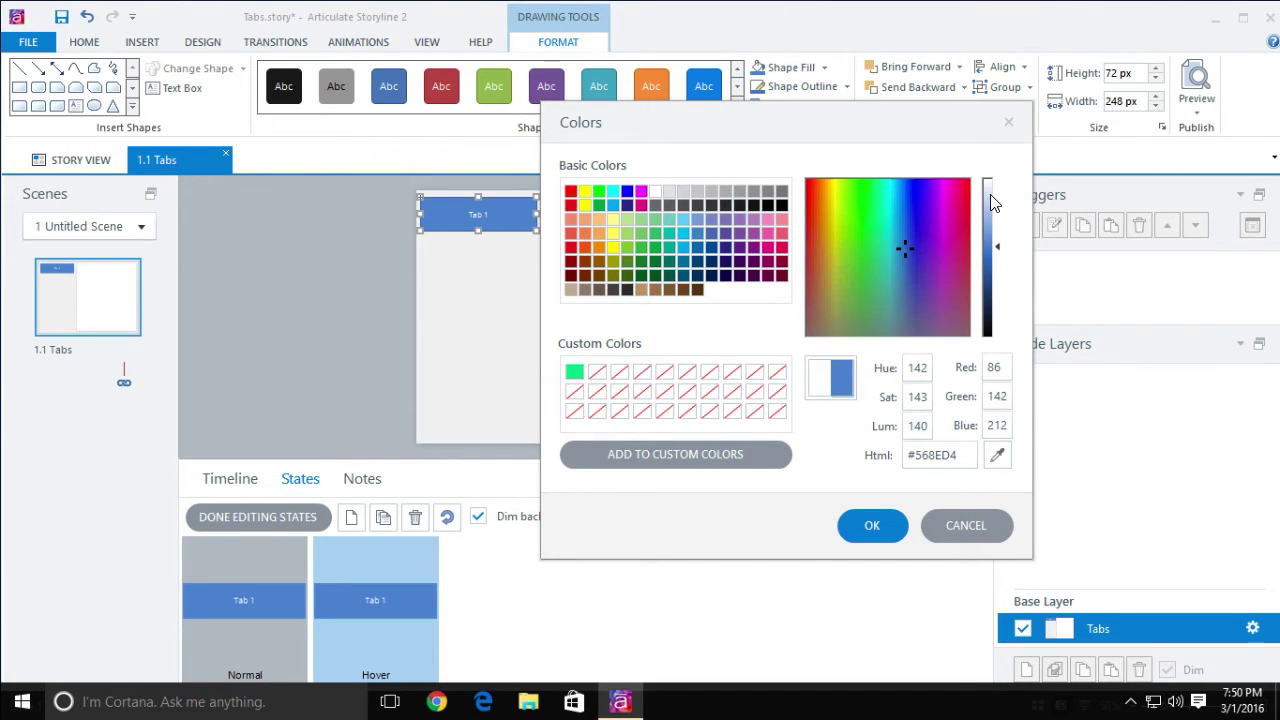
left_click(997, 249)
mouse_move(1000, 257)
left_mouse_down()
mouse_move(1000, 277)
mouse_move(997, 266)
left_mouse_up()
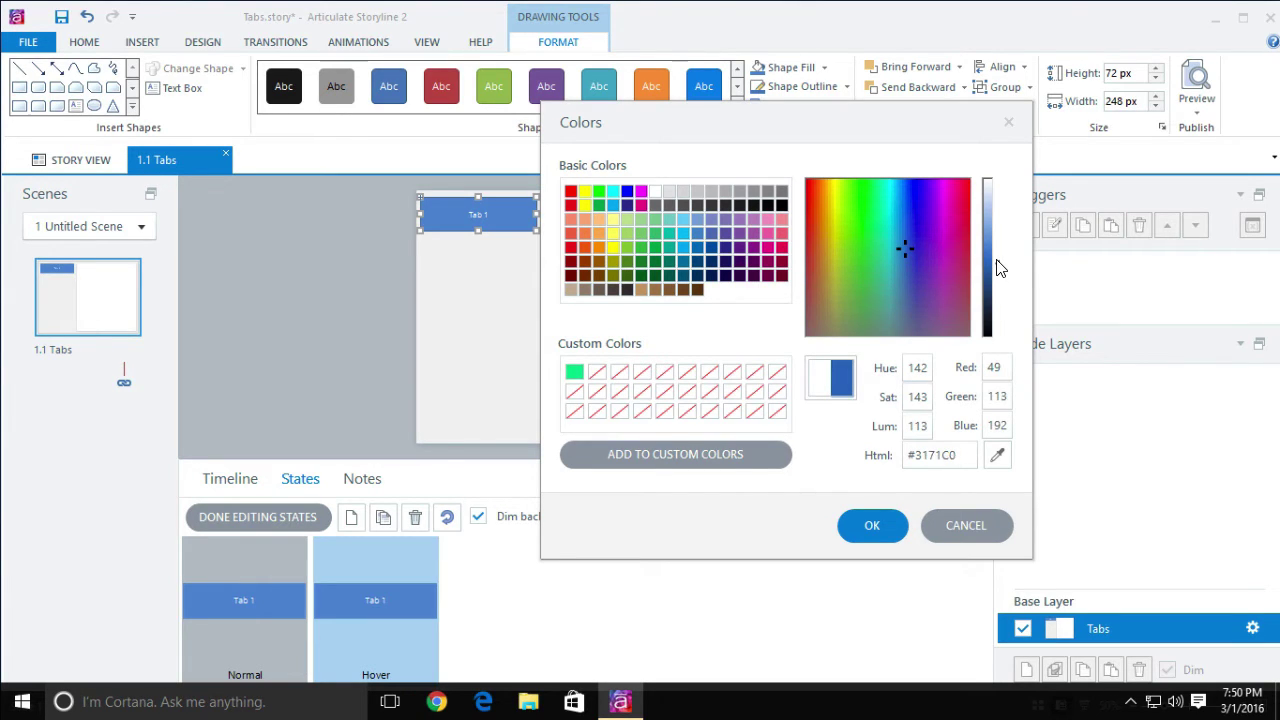
left_click(880, 528)
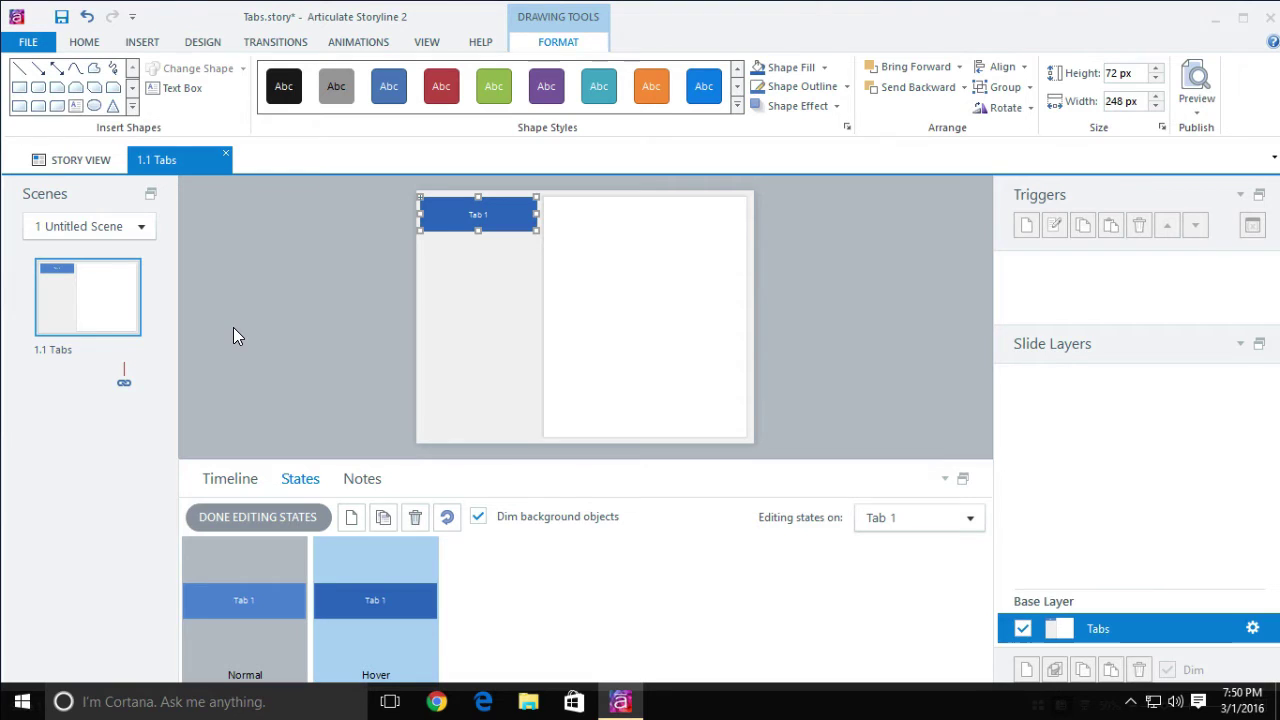
Add the built-in Selected state to the Tab 1 rectangle
left_click(349, 518)
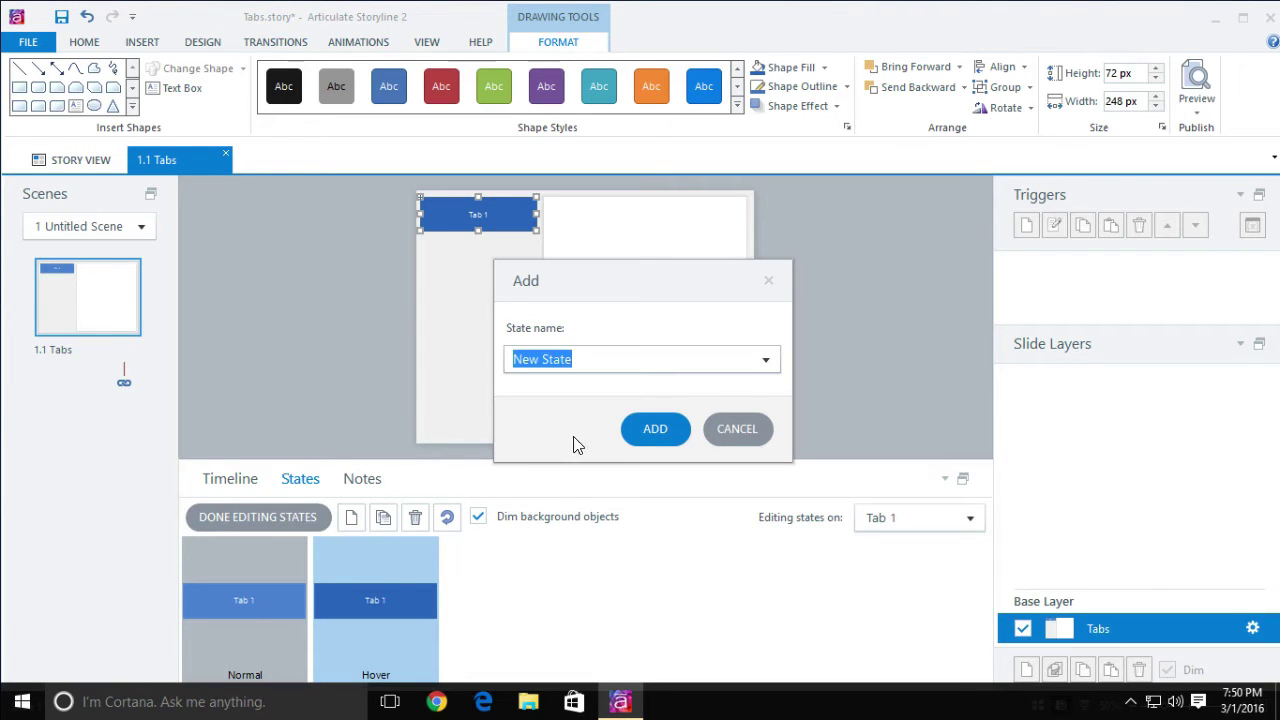
left_click(774, 357)
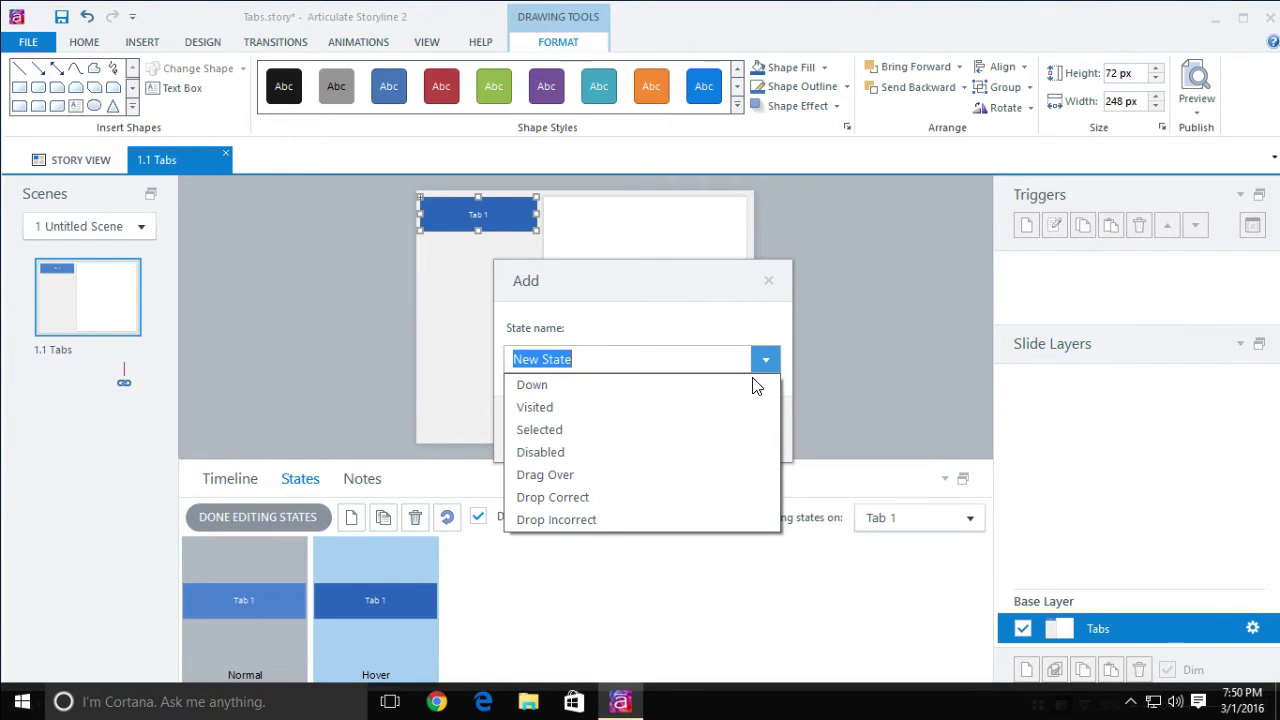
left_click(685, 432)
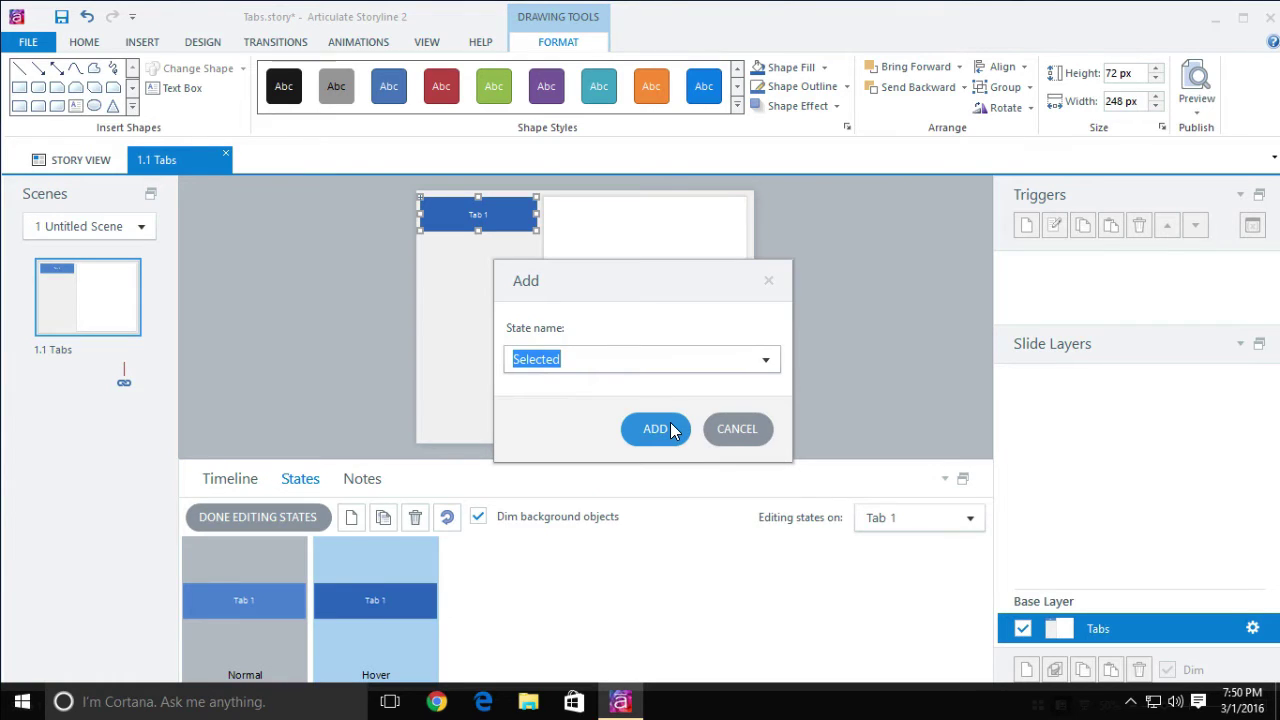
left_click(670, 423)
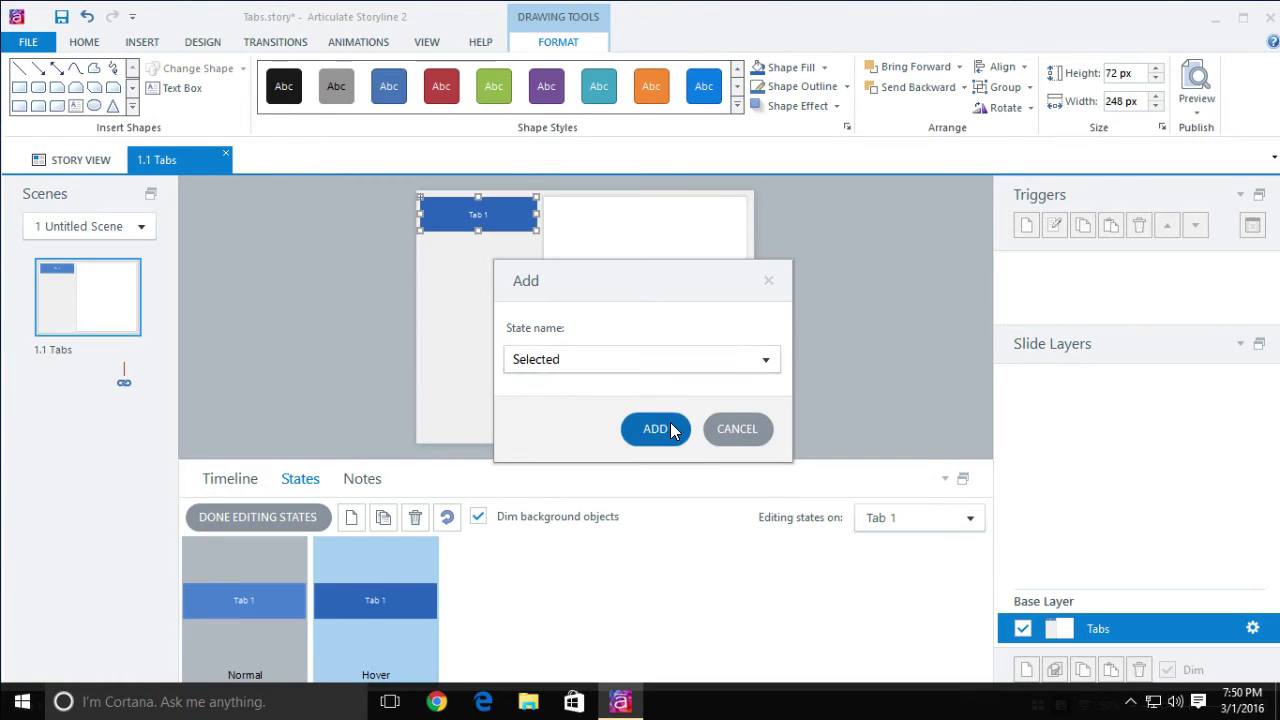
Set the Selected state's fill to the darker custom blue #24548E and finish editing the states
left_click(823, 65)
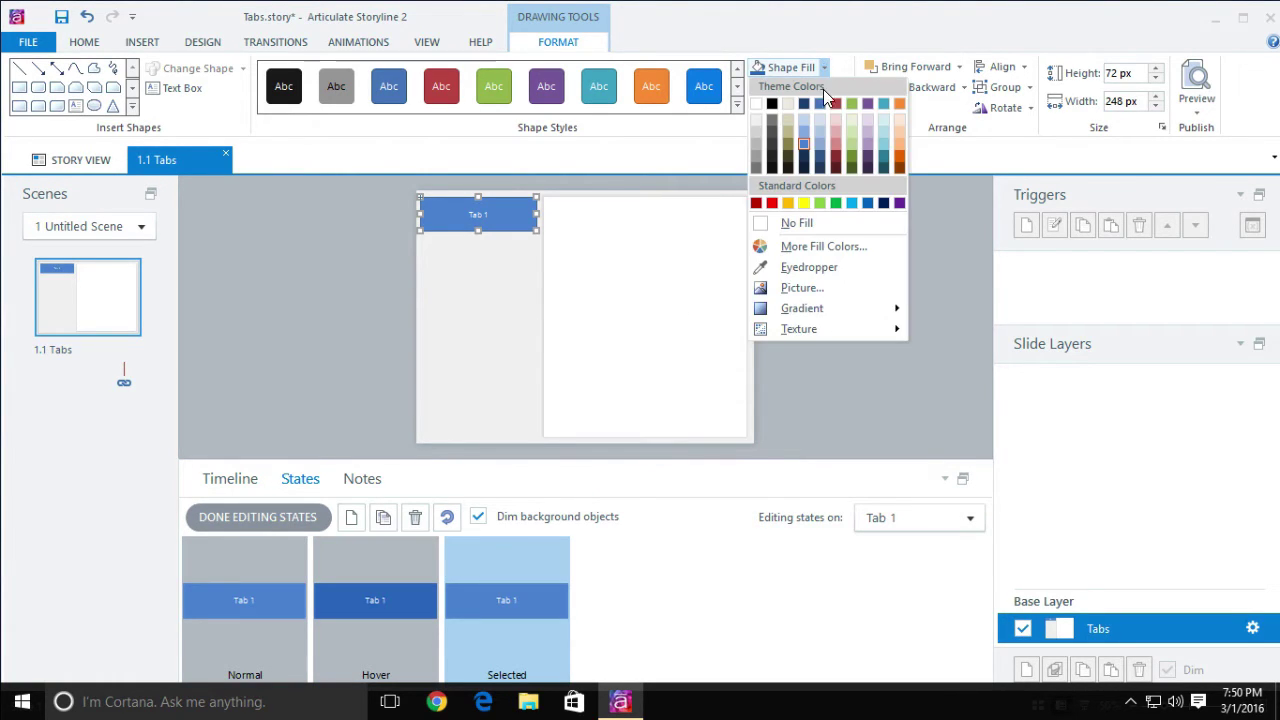
left_click(825, 248)
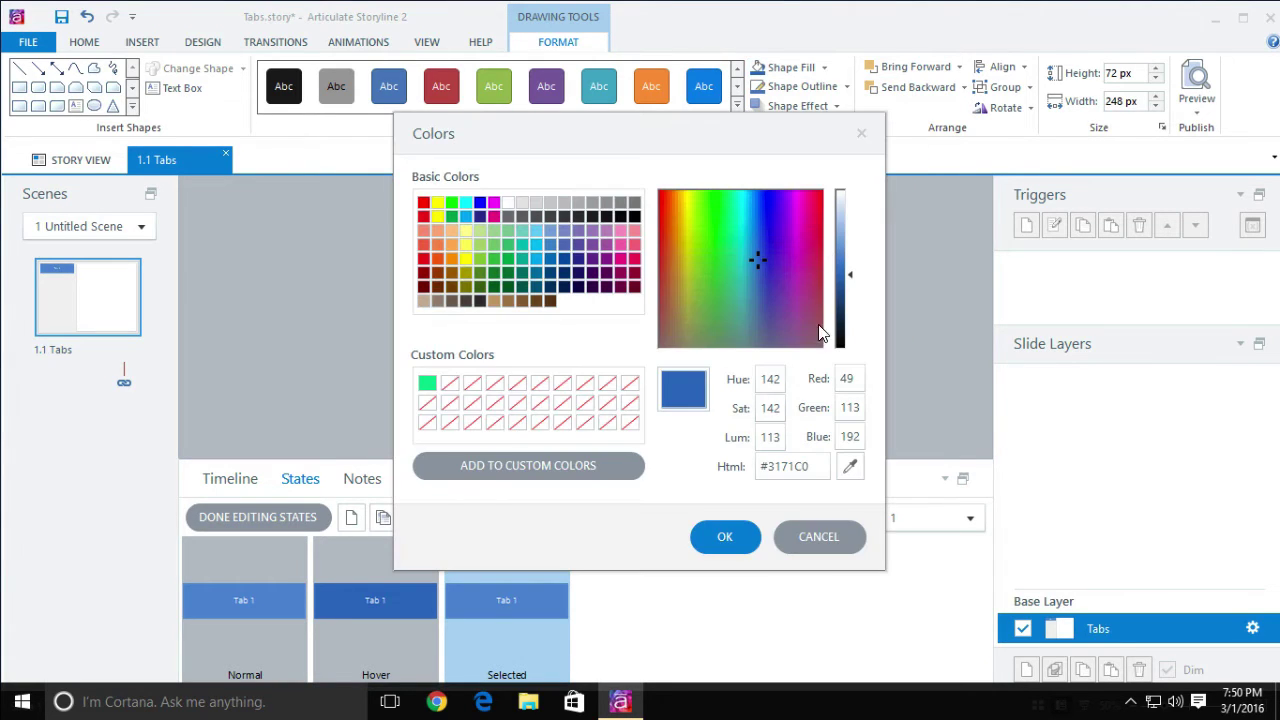
left_click_drag(841, 281, 845, 304)
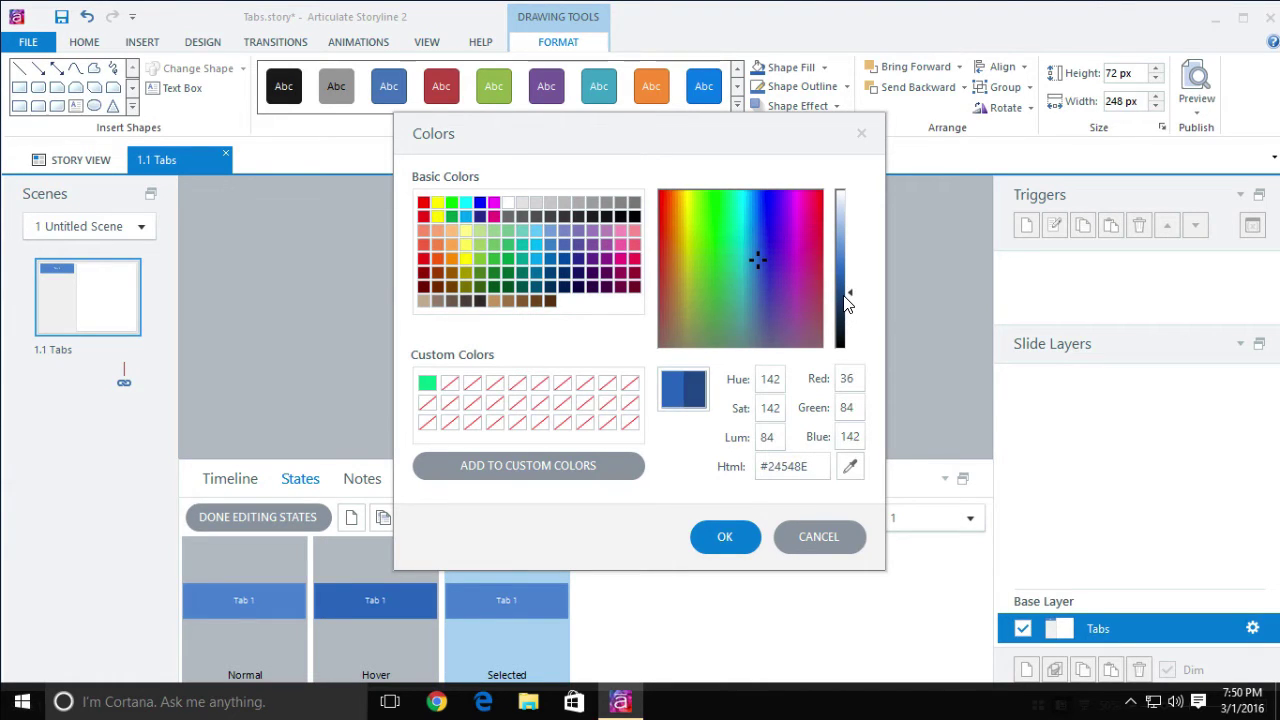
left_click(723, 539)
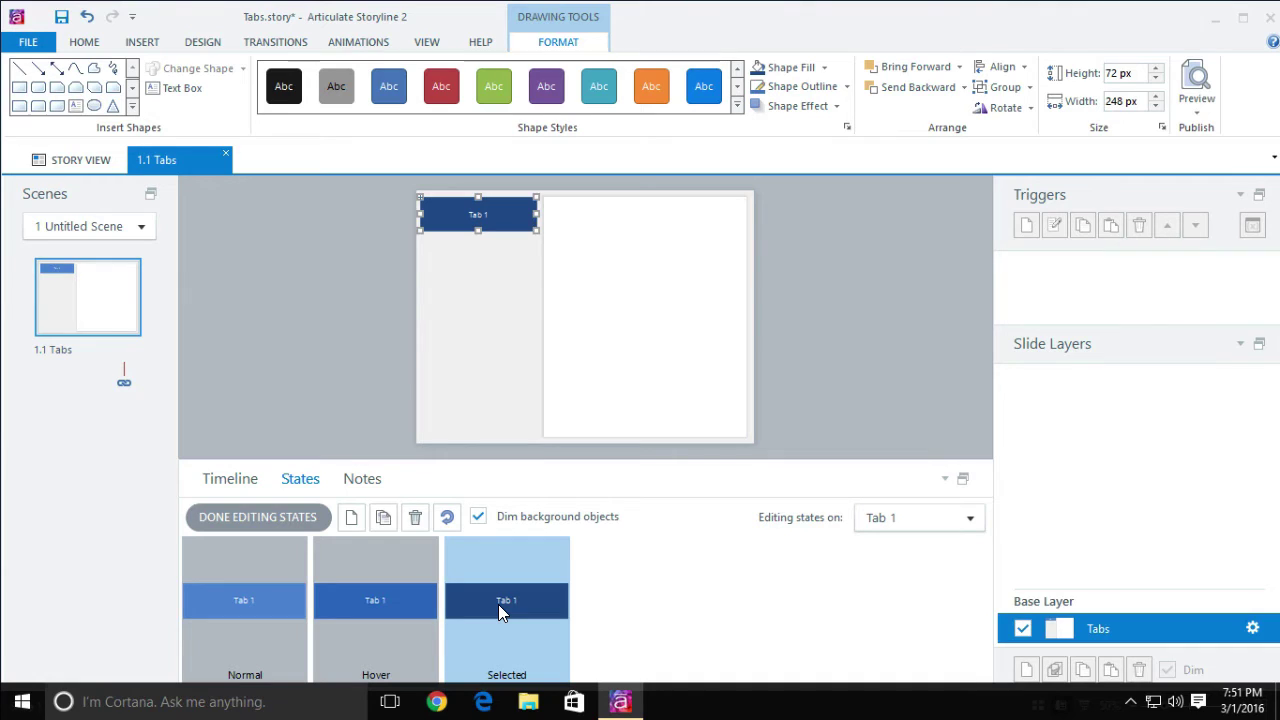
left_click(287, 516)
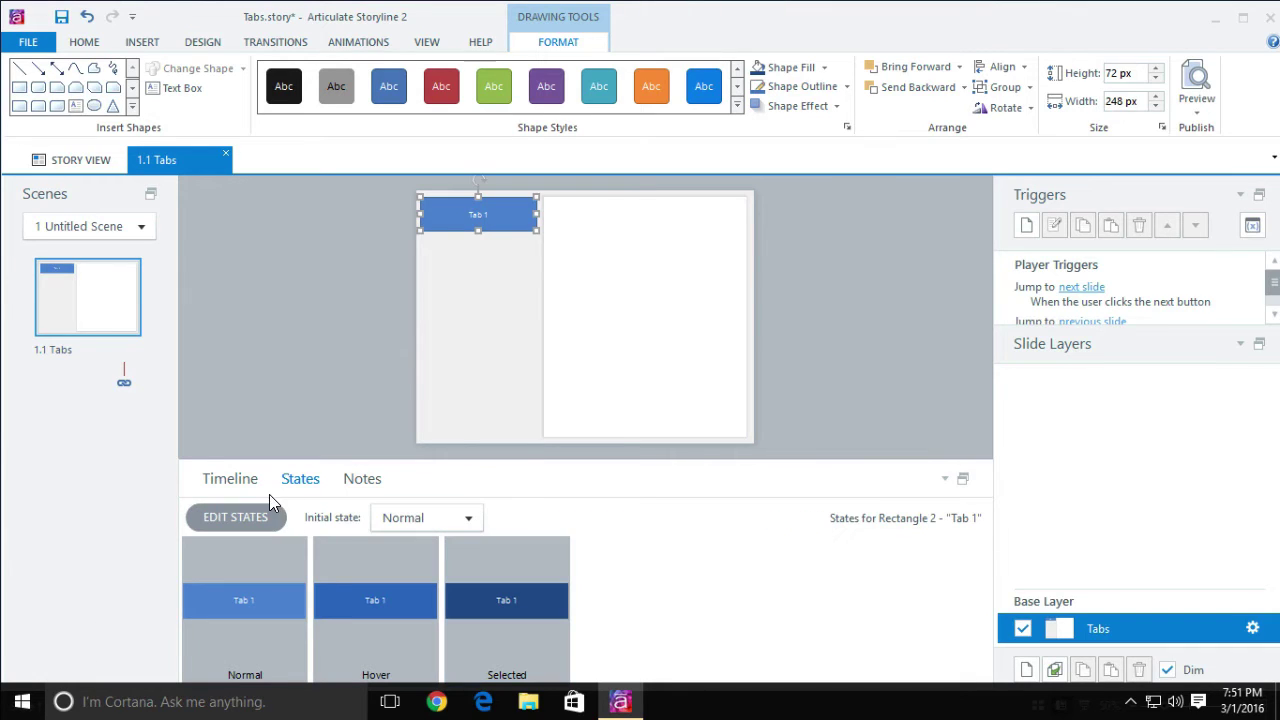
Rename the white content rectangle as Text Back in the timeline
left_click(250, 484)
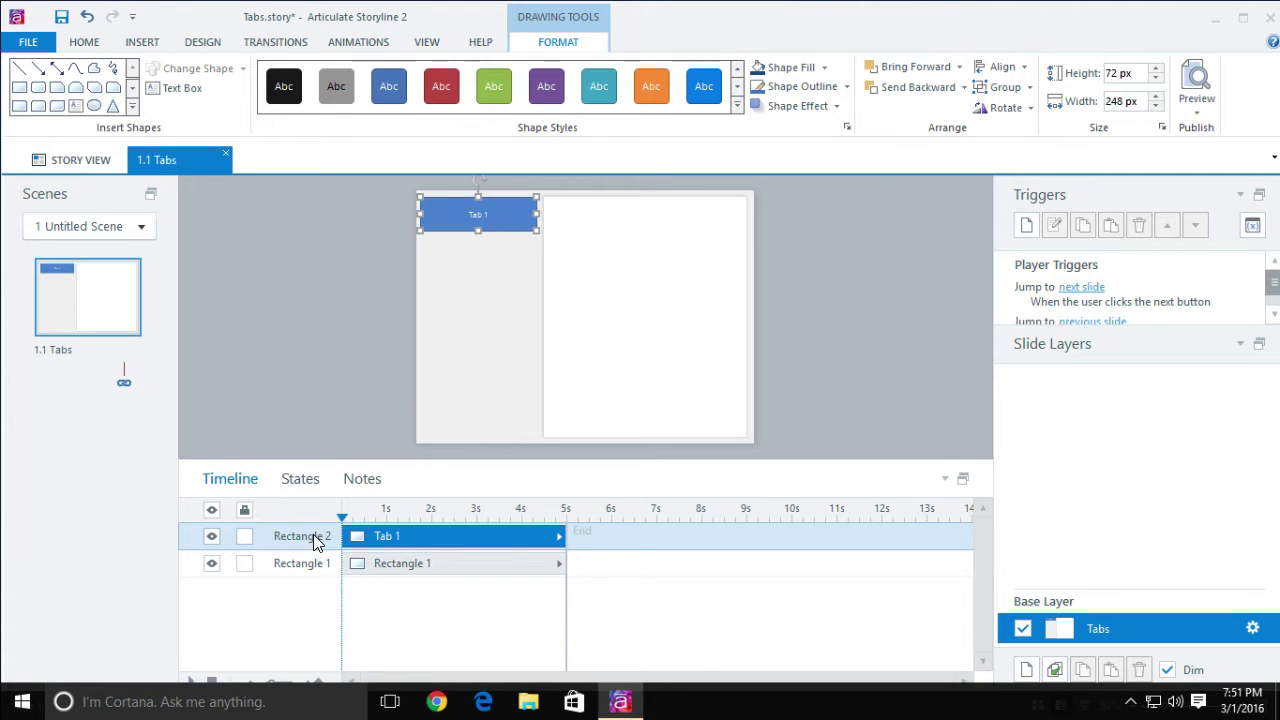
double_click(316, 565)
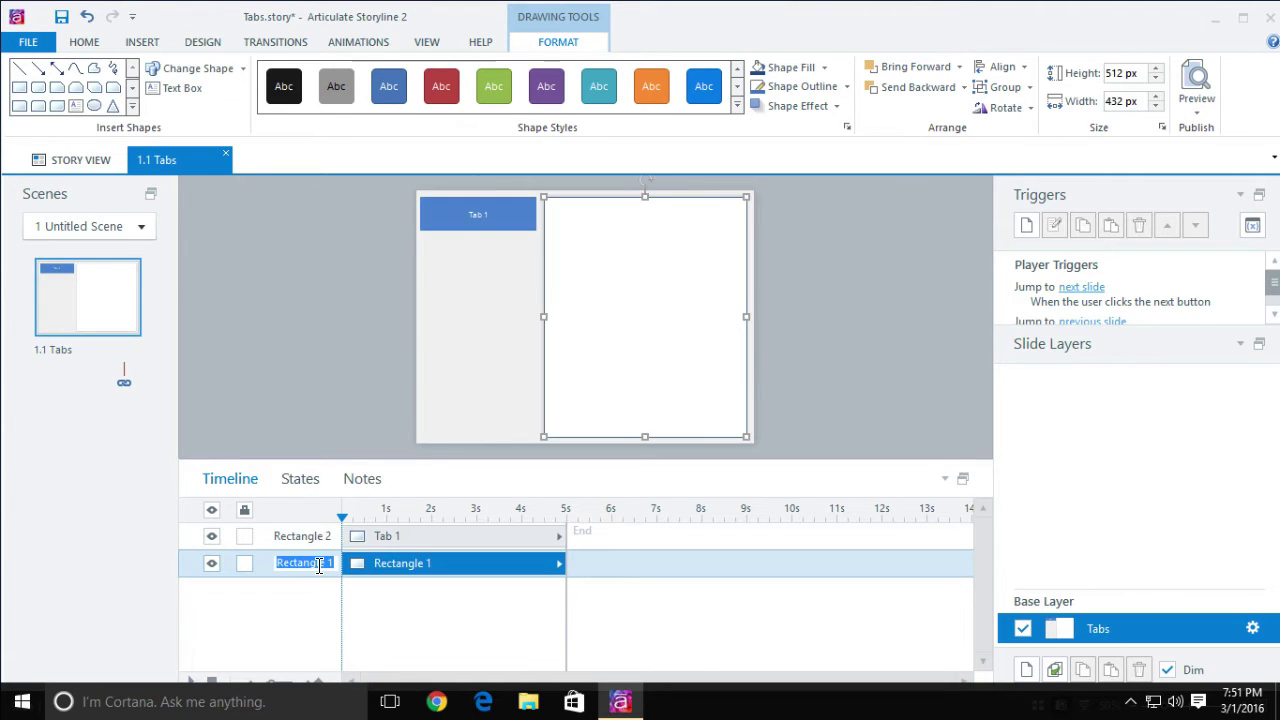
type("Tab")
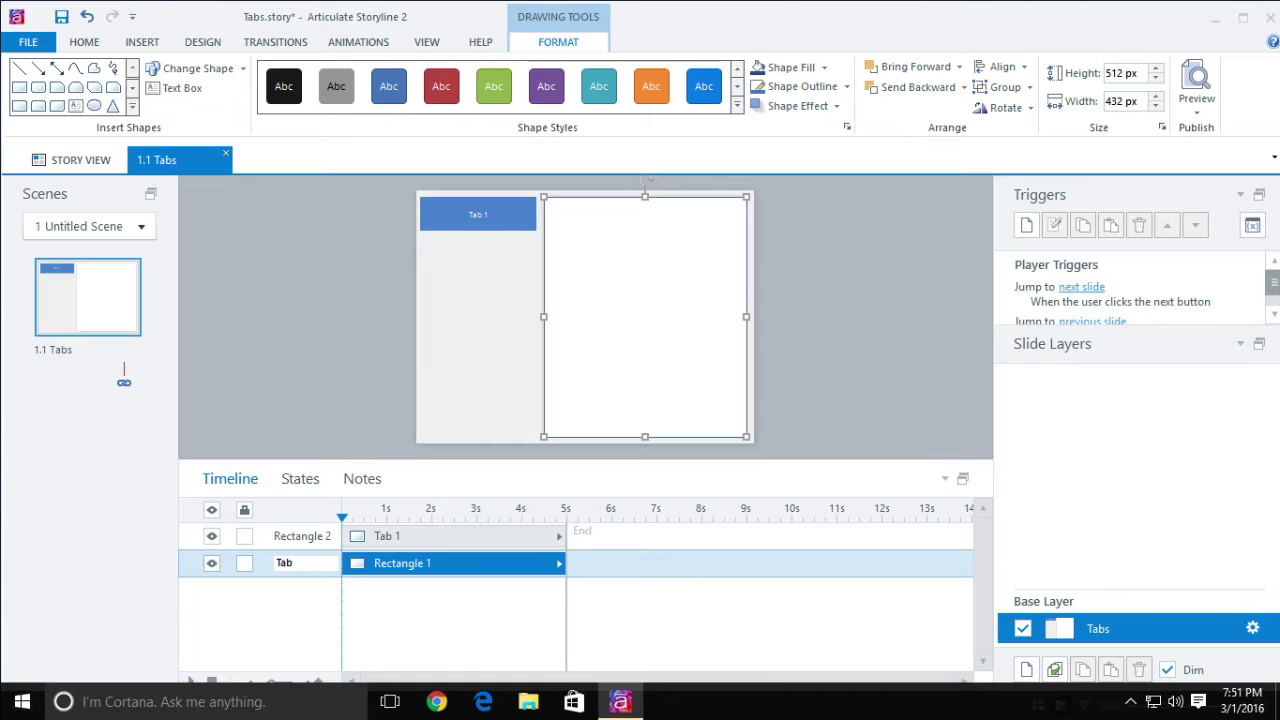
key("BackSpace")
key("BackSpace")
type("3ext")
key("BackSpace")
key("BackSpace")
key("BackSpace")
key("BackSpace")
type("ext Background")
key("Return")
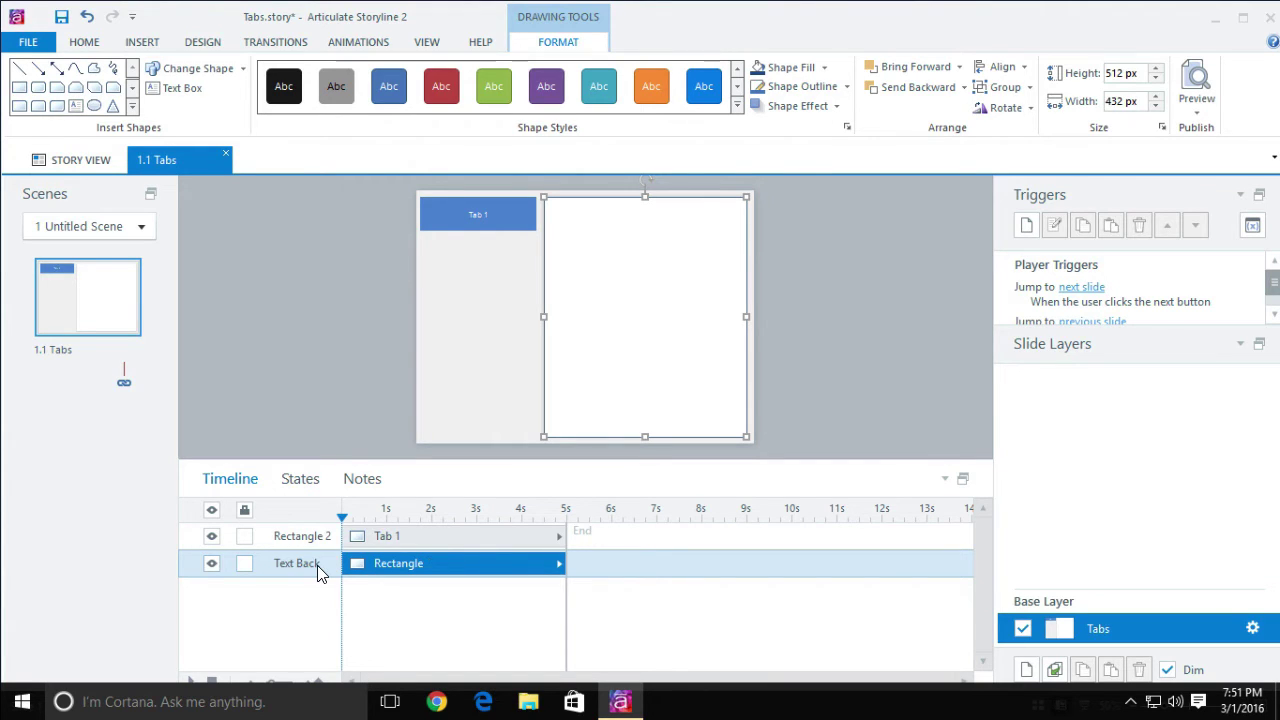
Rename the blue tab rectangle as Tab 1 in the timeline
double_click(317, 535)
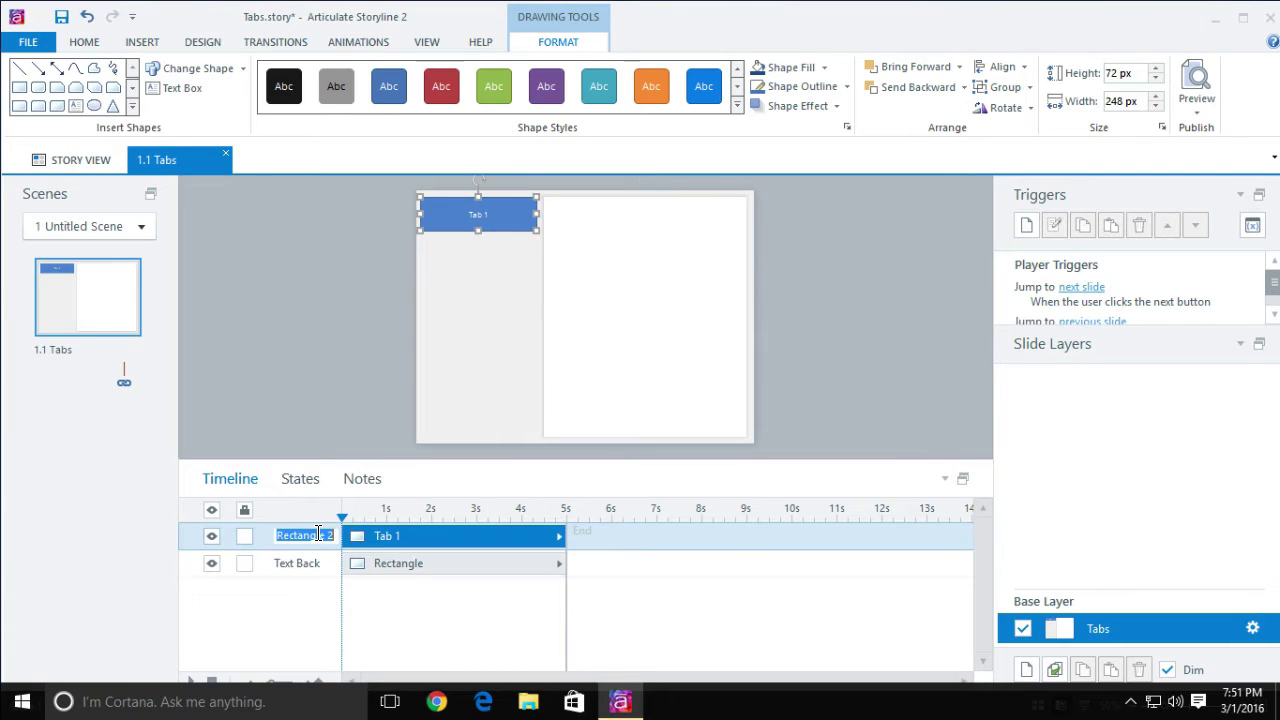
type("Tab 1")
key("Return")
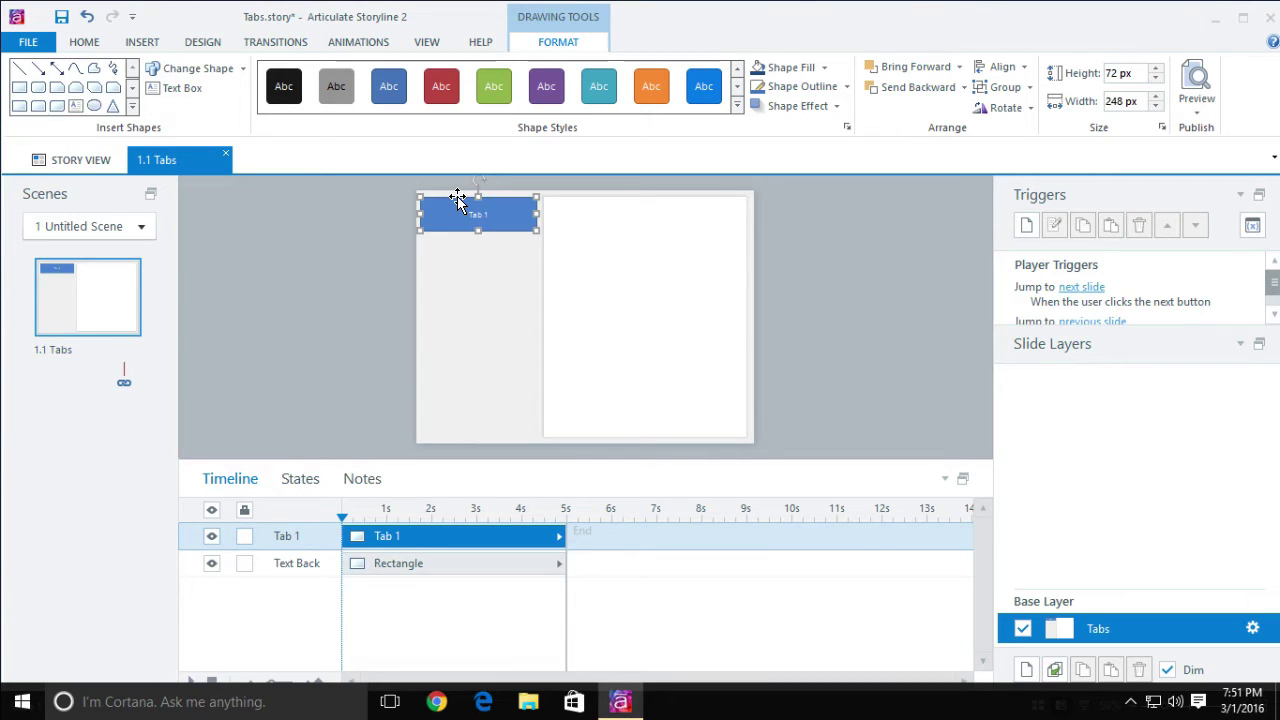
Duplicate the Tab 1 rectangle four times and stack the copies in a column below it, down to the slide's lower edge
key("ctrl+d")
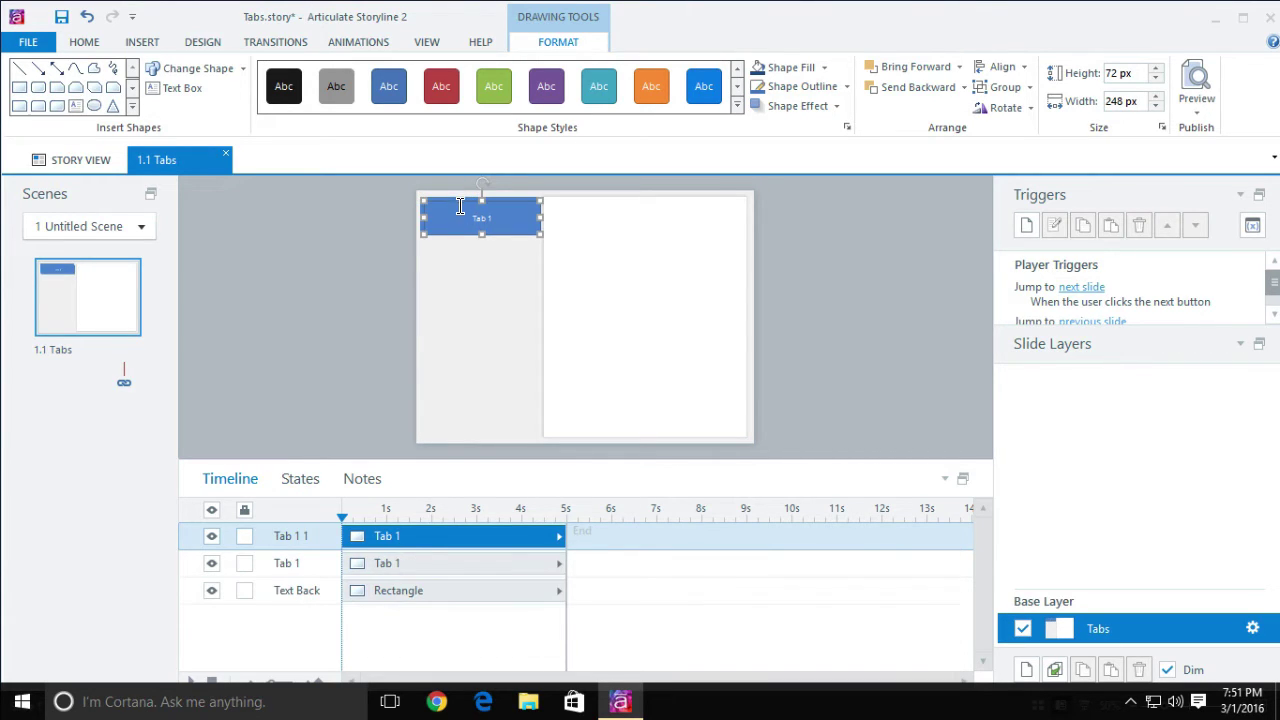
left_click_drag(463, 201, 450, 398)
key("ctrl+d")
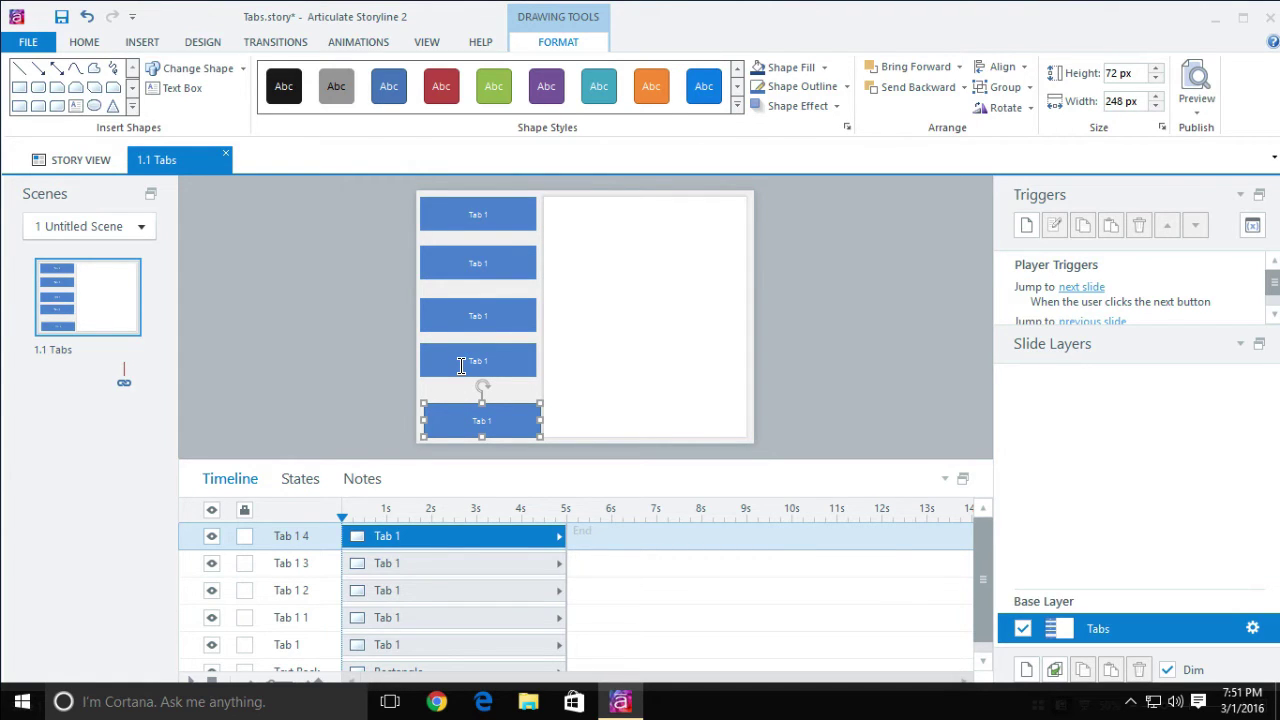
key("Left")
key("Left")
key("Left")
key("Left")
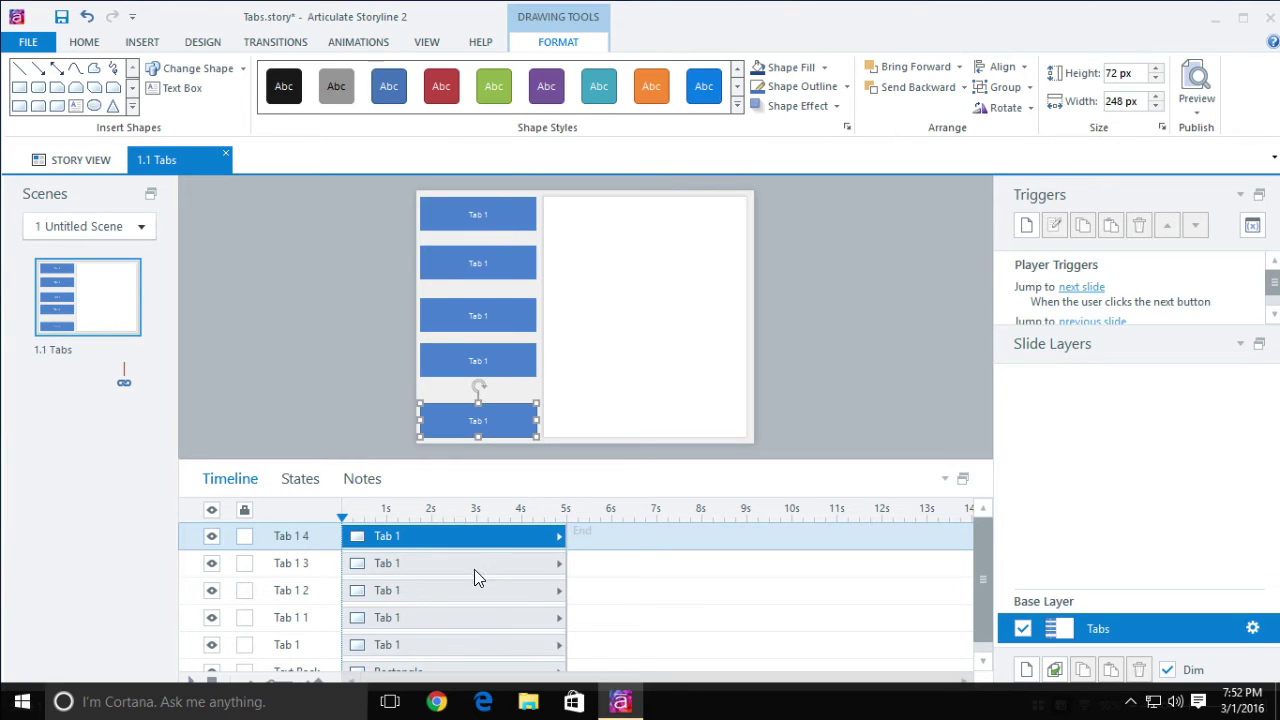
left_click_drag(478, 362, 478, 370)
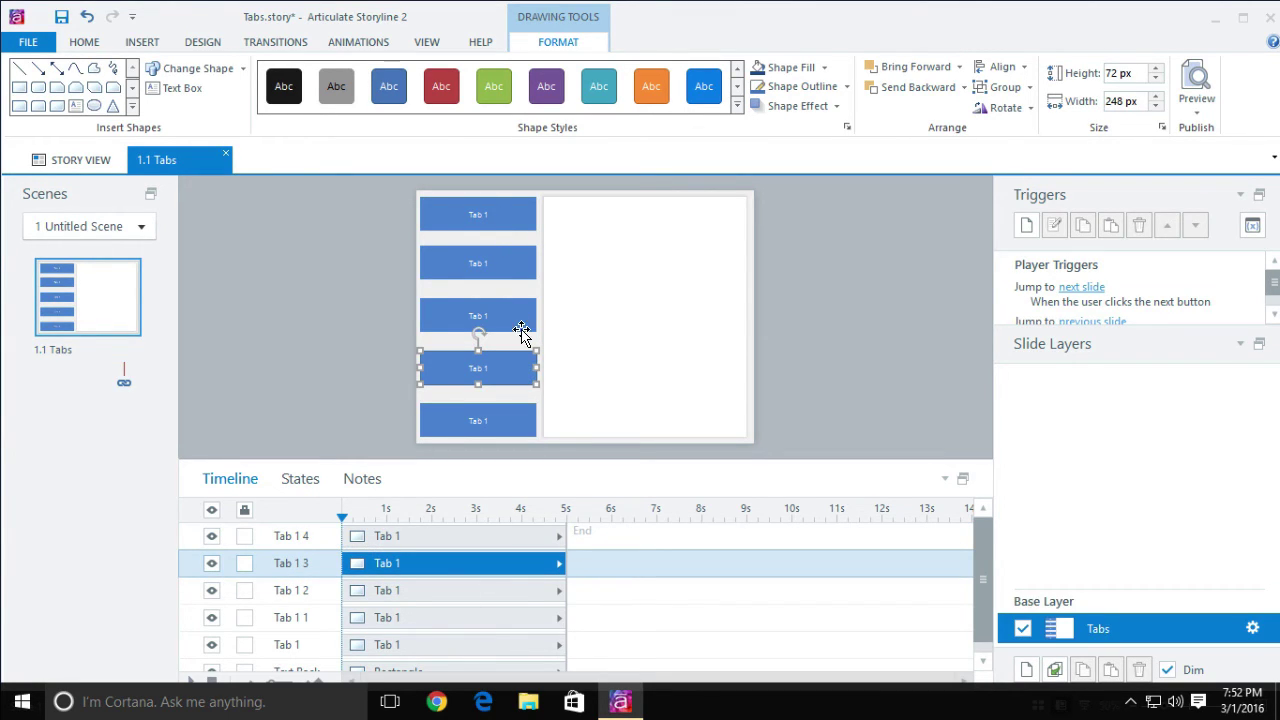
Align all five tab rectangles to the left and distribute them vertically
left_click(500, 213)
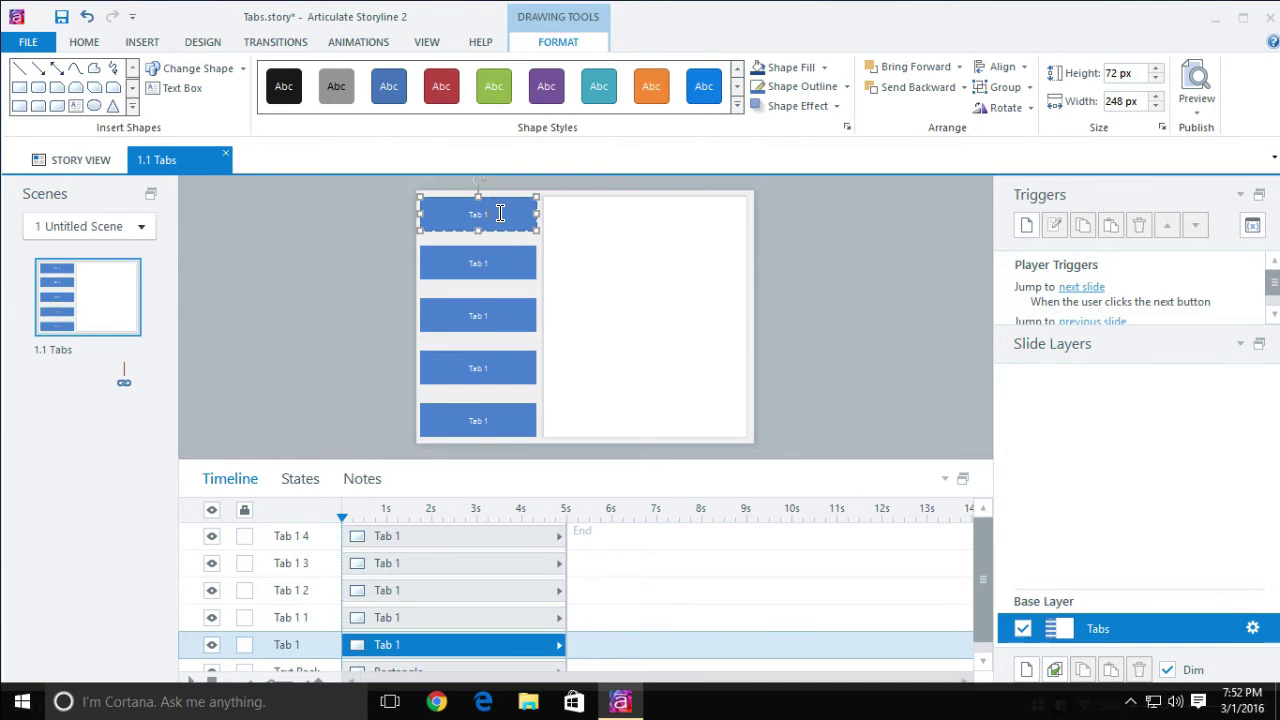
left_click(500, 266, "shift")
left_click(501, 315, "shift")
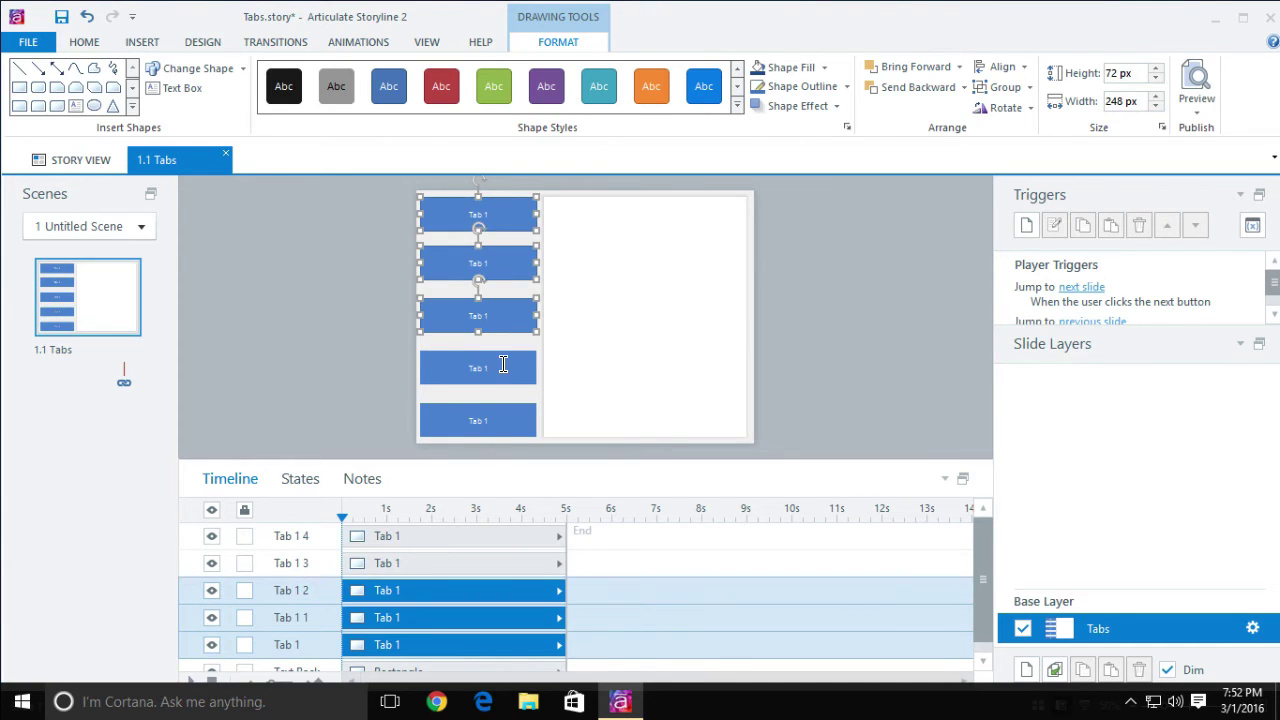
left_click(504, 364, "shift")
left_click(485, 432, "shift")
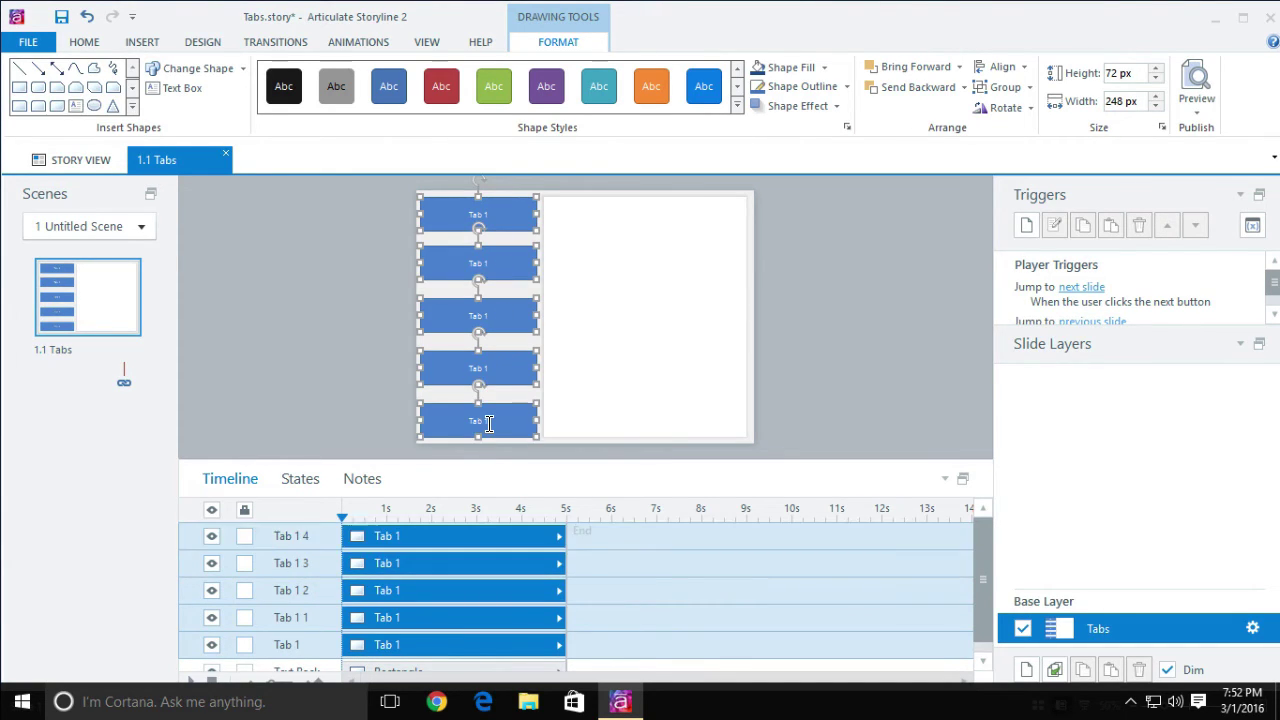
left_click(1020, 67)
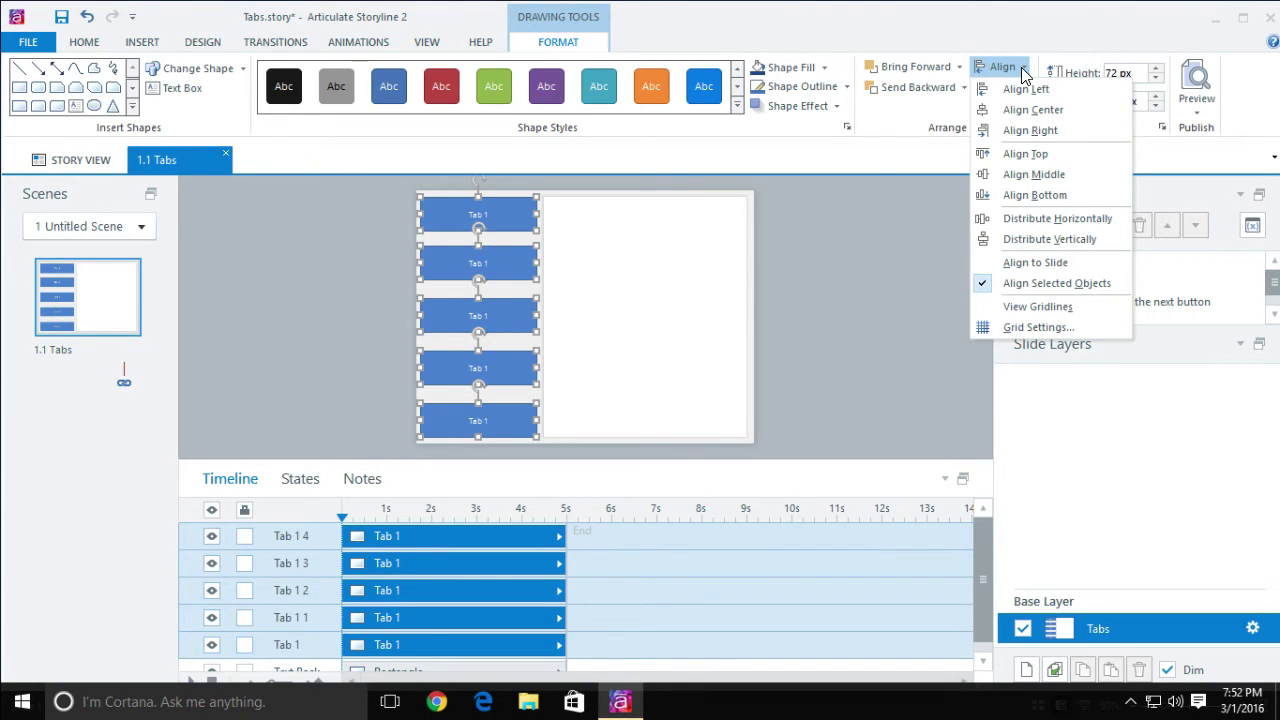
left_click(1028, 88)
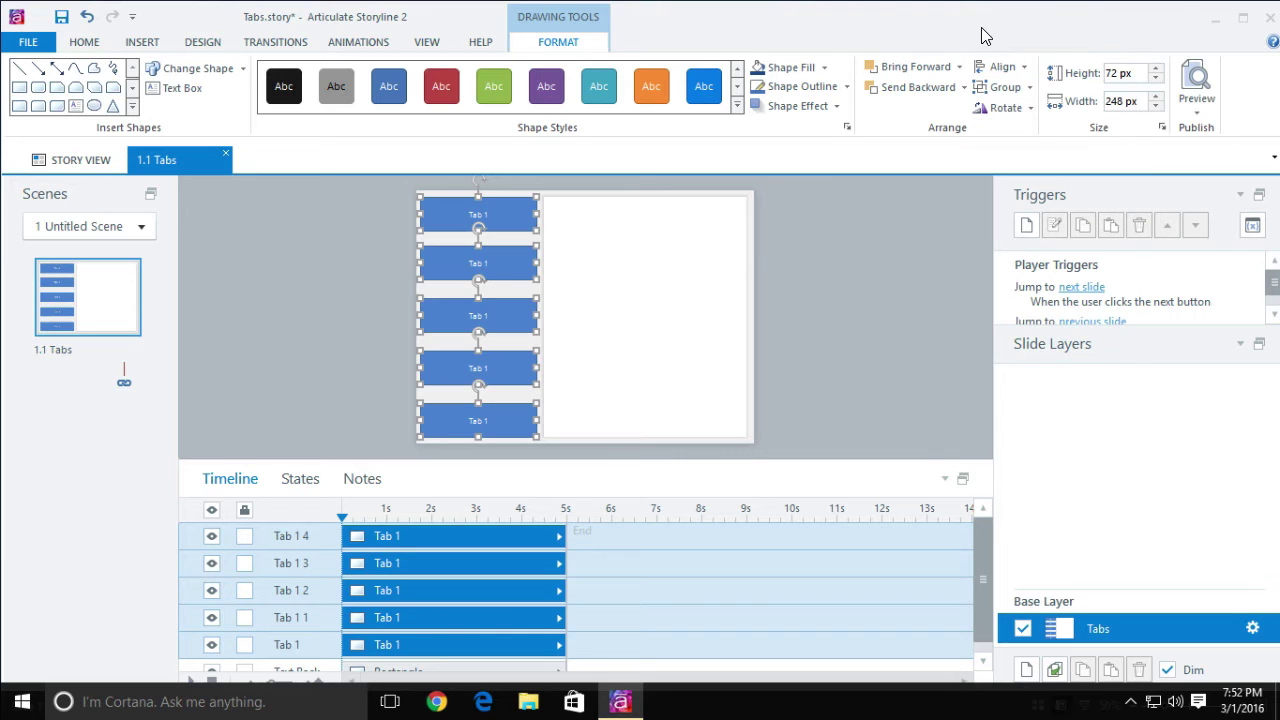
left_click(1007, 67)
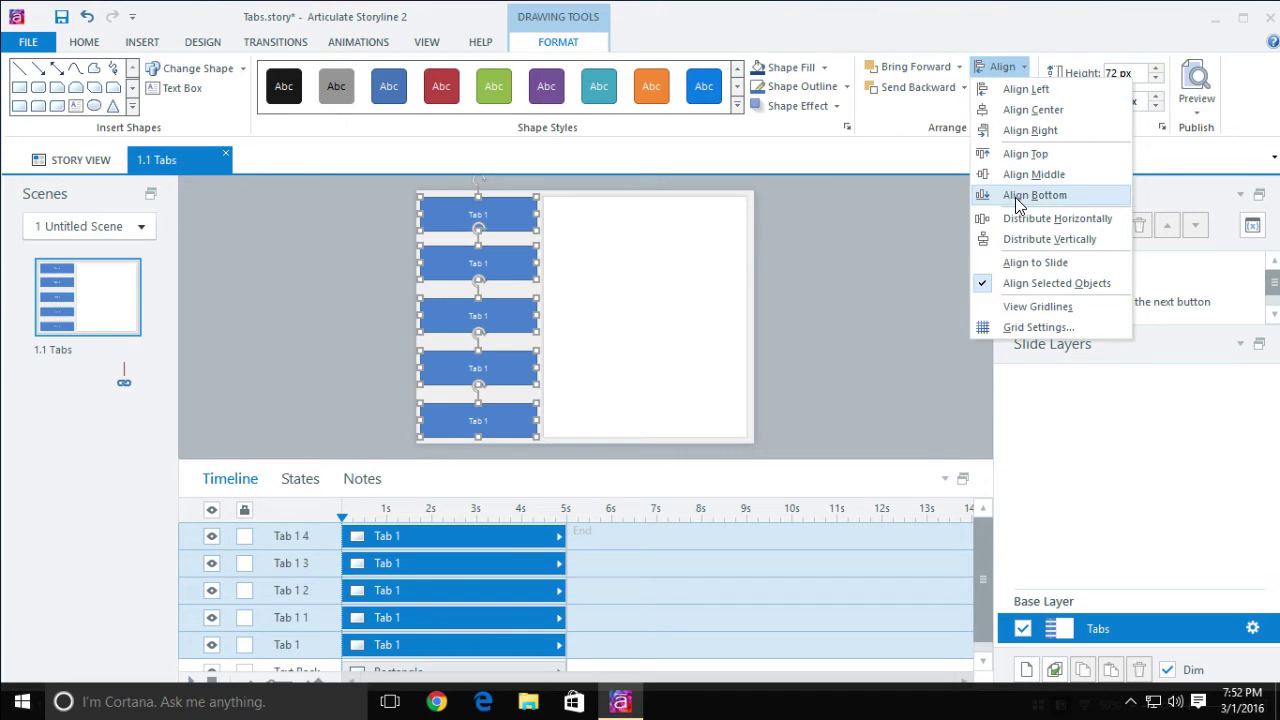
left_click(1019, 236)
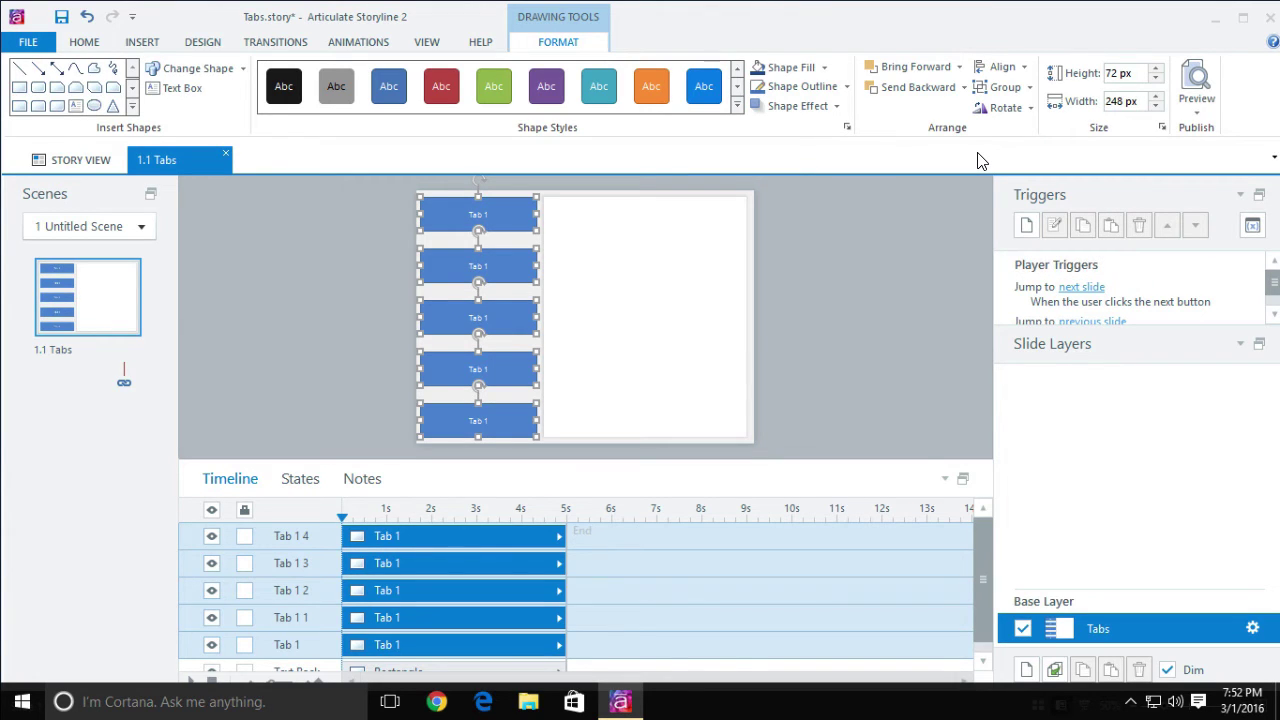
left_click(354, 406)
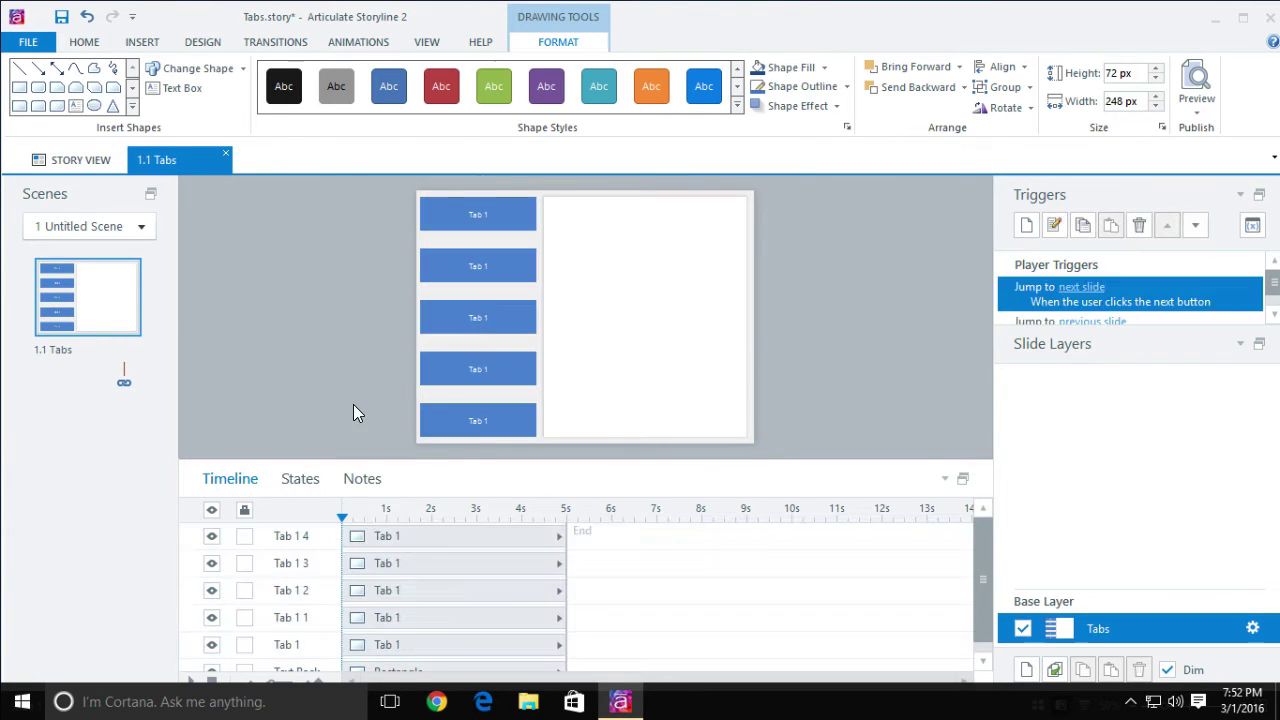
Enlarge the timeline area and rename the second tab rectangle as Tab 2
left_click_drag(368, 458, 366, 411)
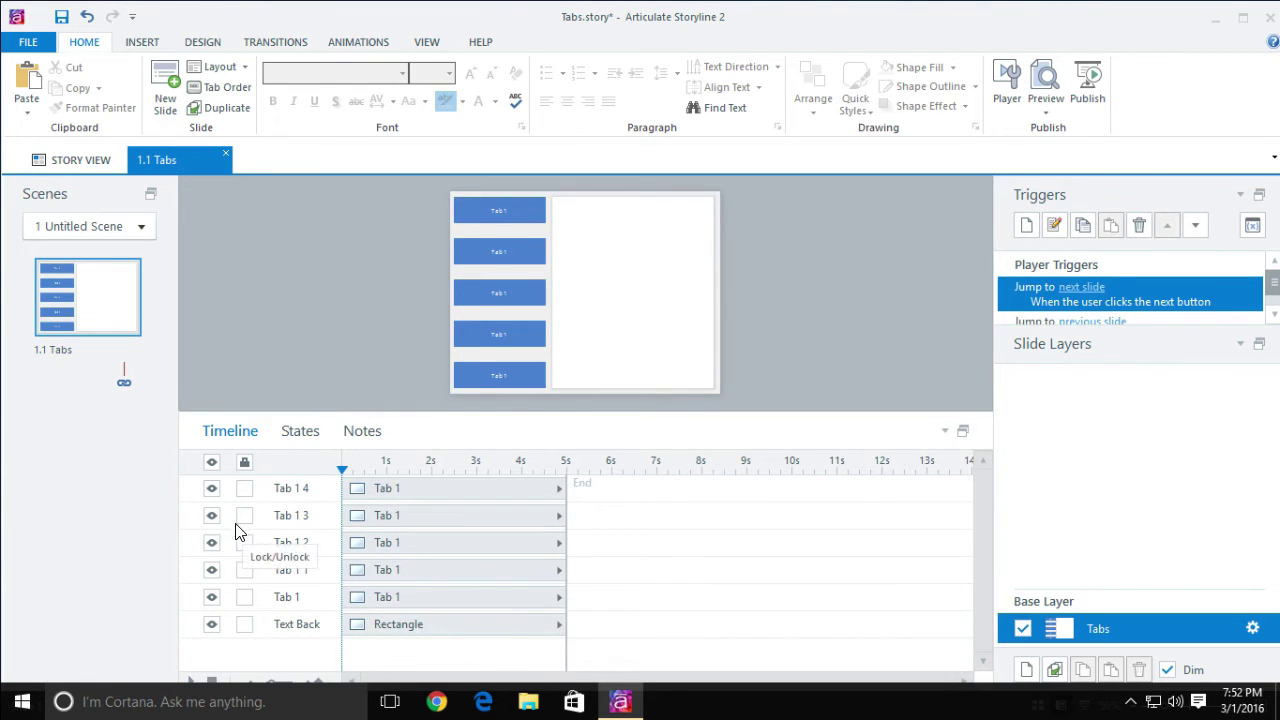
double_click(294, 569)
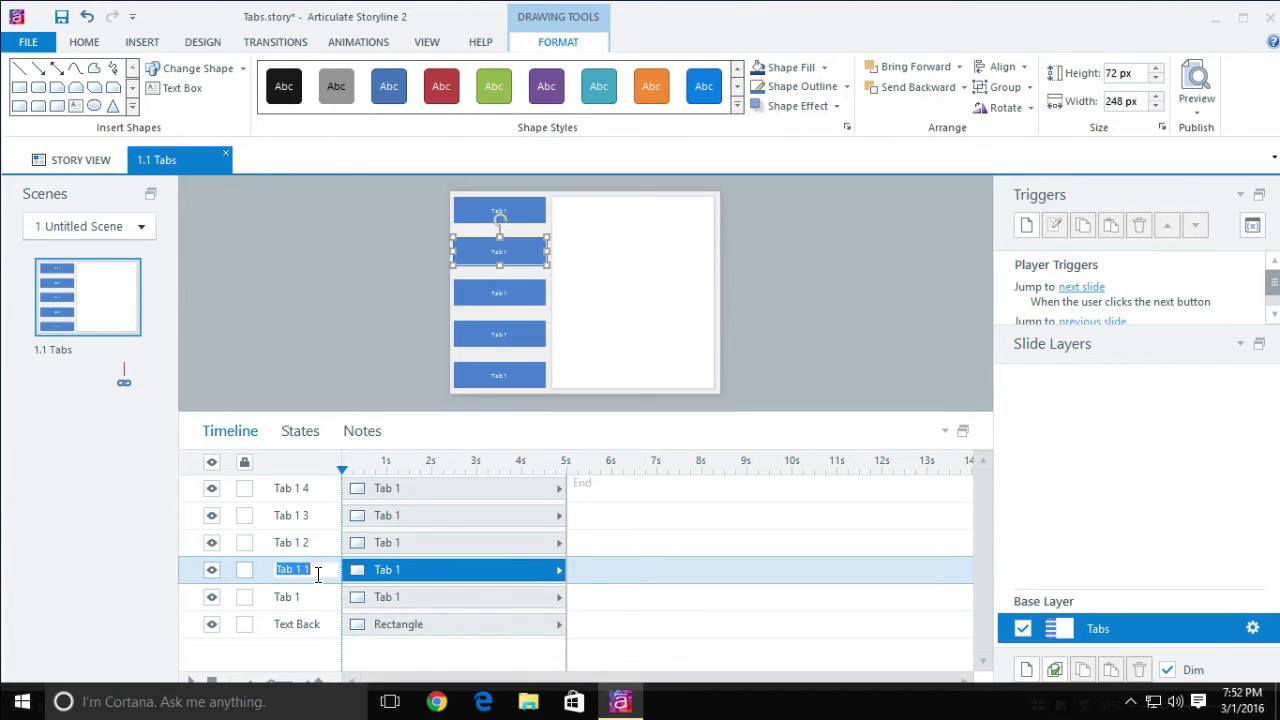
left_click(315, 573)
key("BackSpace")
key("BackSpace")
key("BackSpace")
type("2")
key("Return")
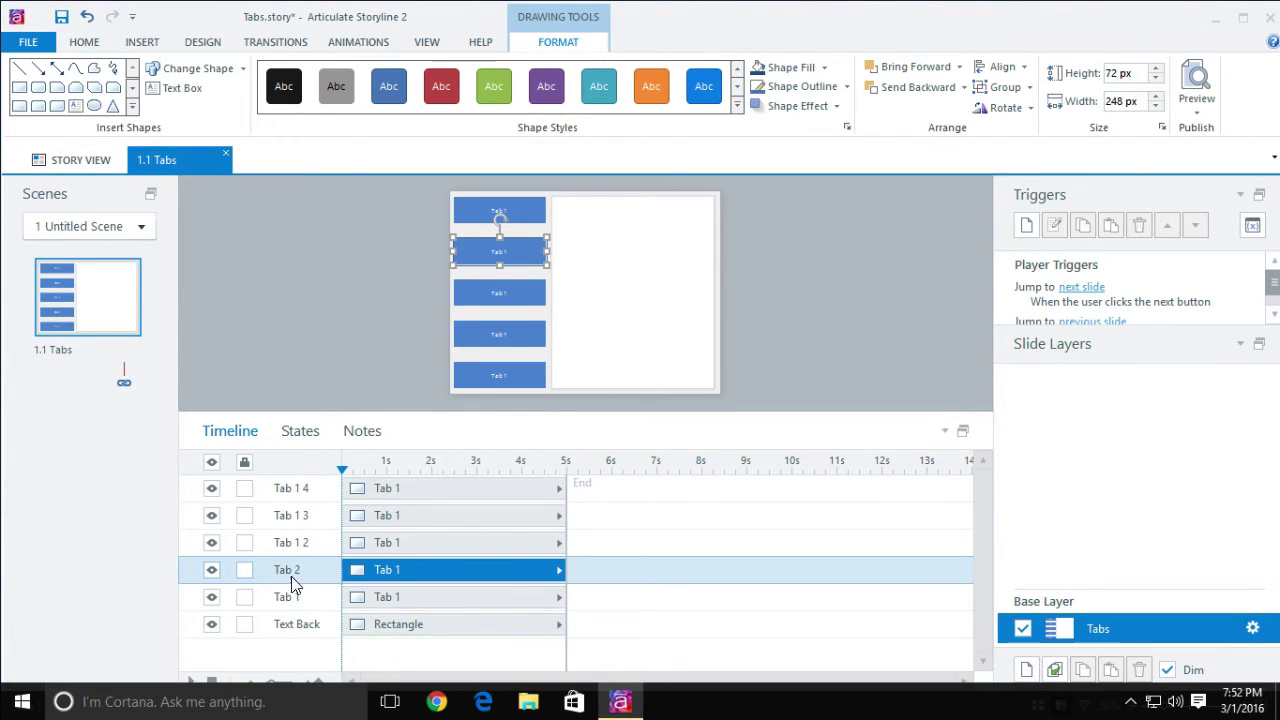
Rename the third tab rectangle as Tab 3 in the timeline
double_click(294, 541)
left_click(319, 540)
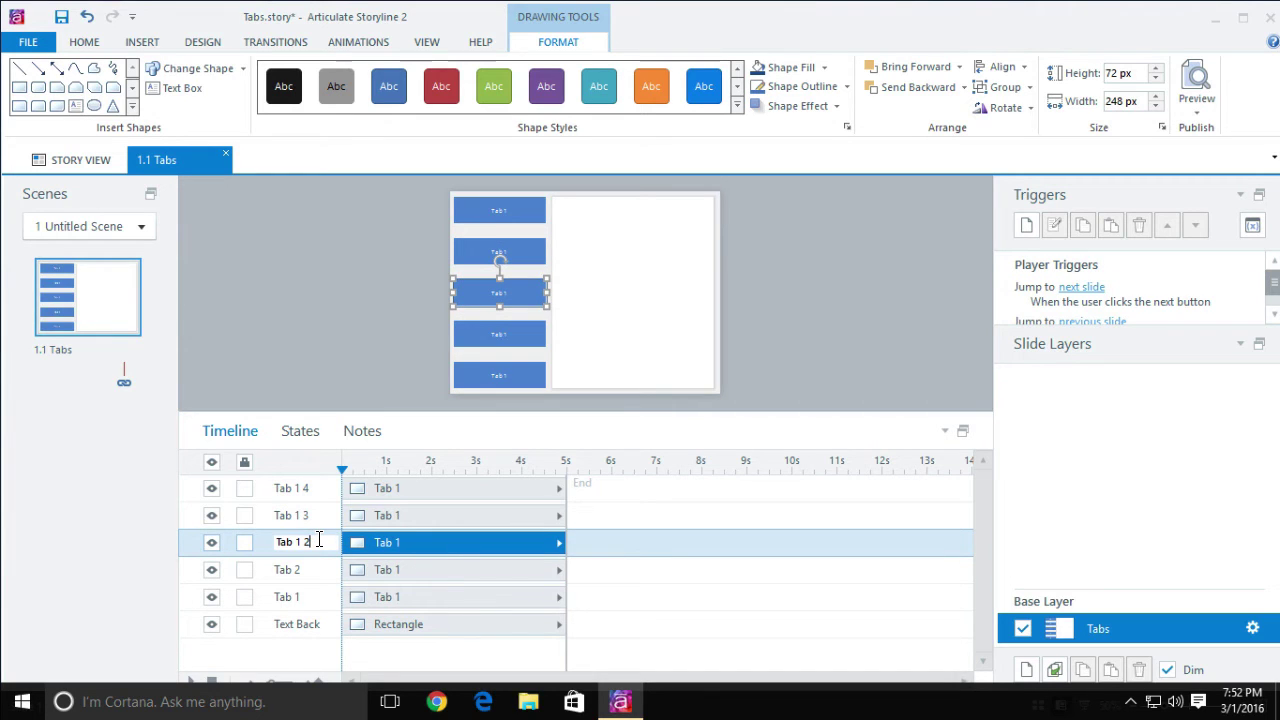
key("BackSpace")
key("BackSpace")
type("2")
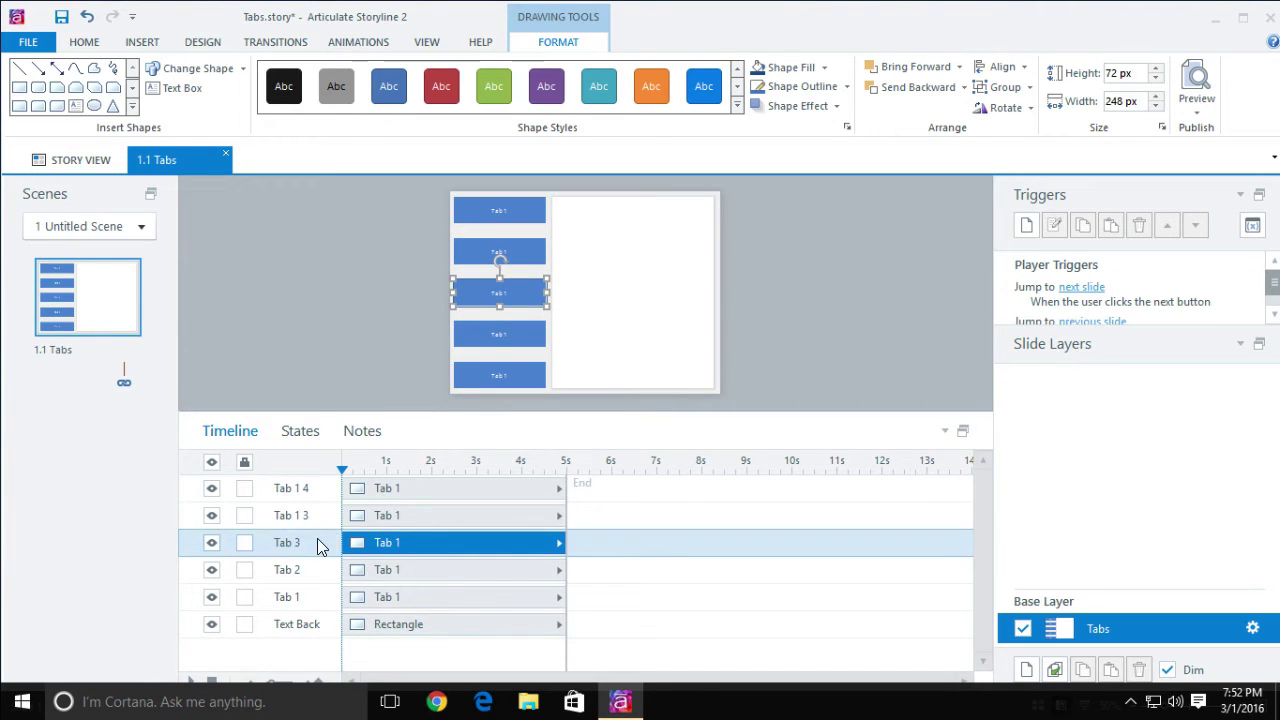
Rename the fourth tab rectangle as Tab 4 in the timeline
double_click(294, 516)
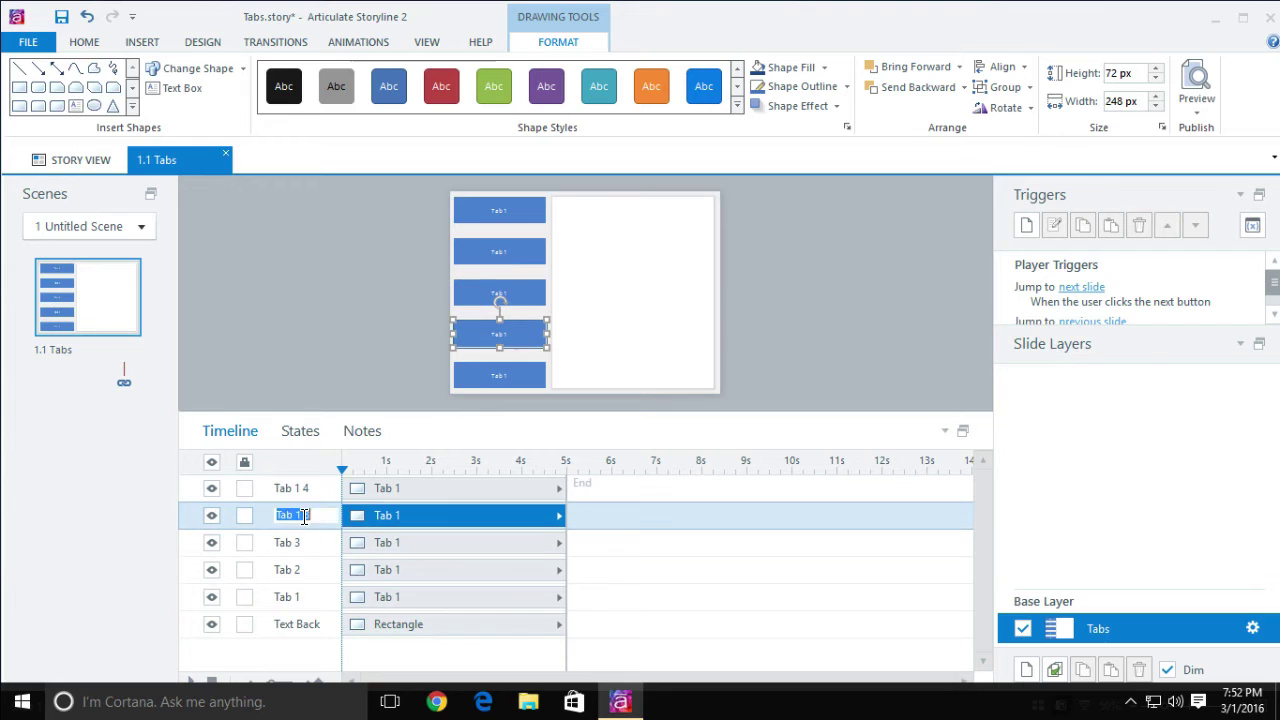
left_click(326, 514)
key("BackSpace")
type("4")
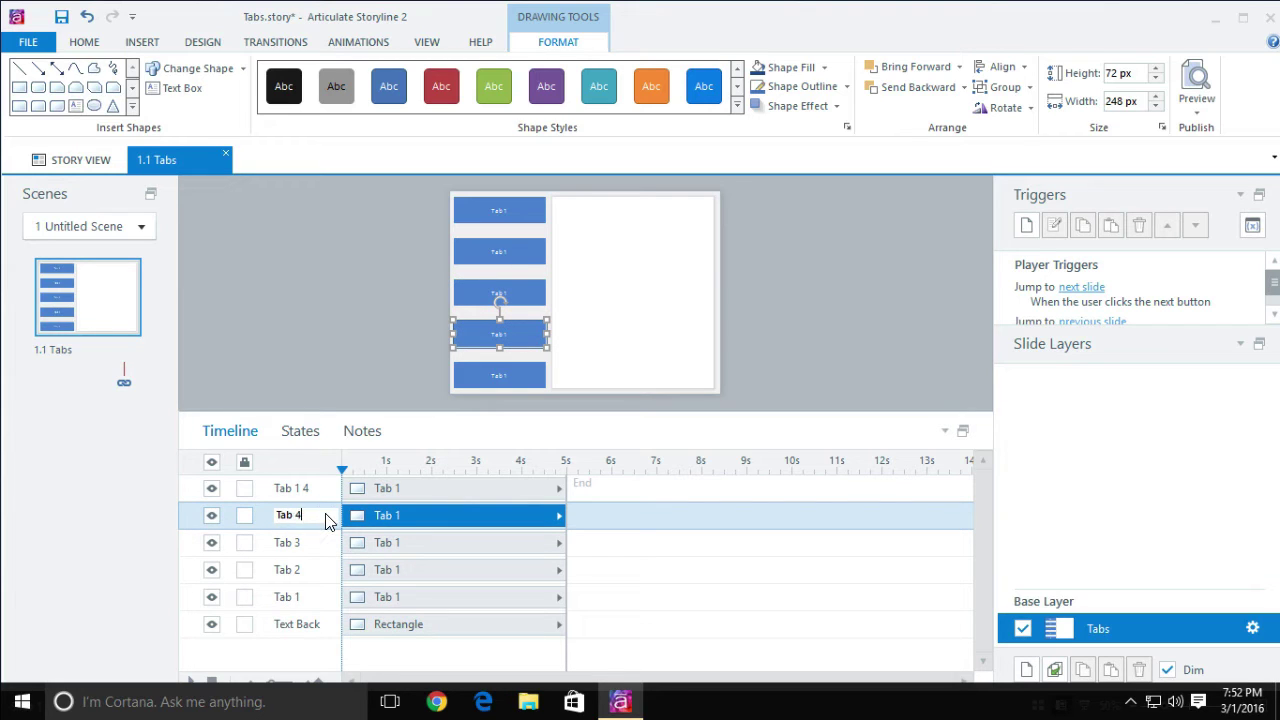
key("Return")
Rename the lowest tab rectangle as Tab 5 in the timeline and check its states
double_click(300, 488)
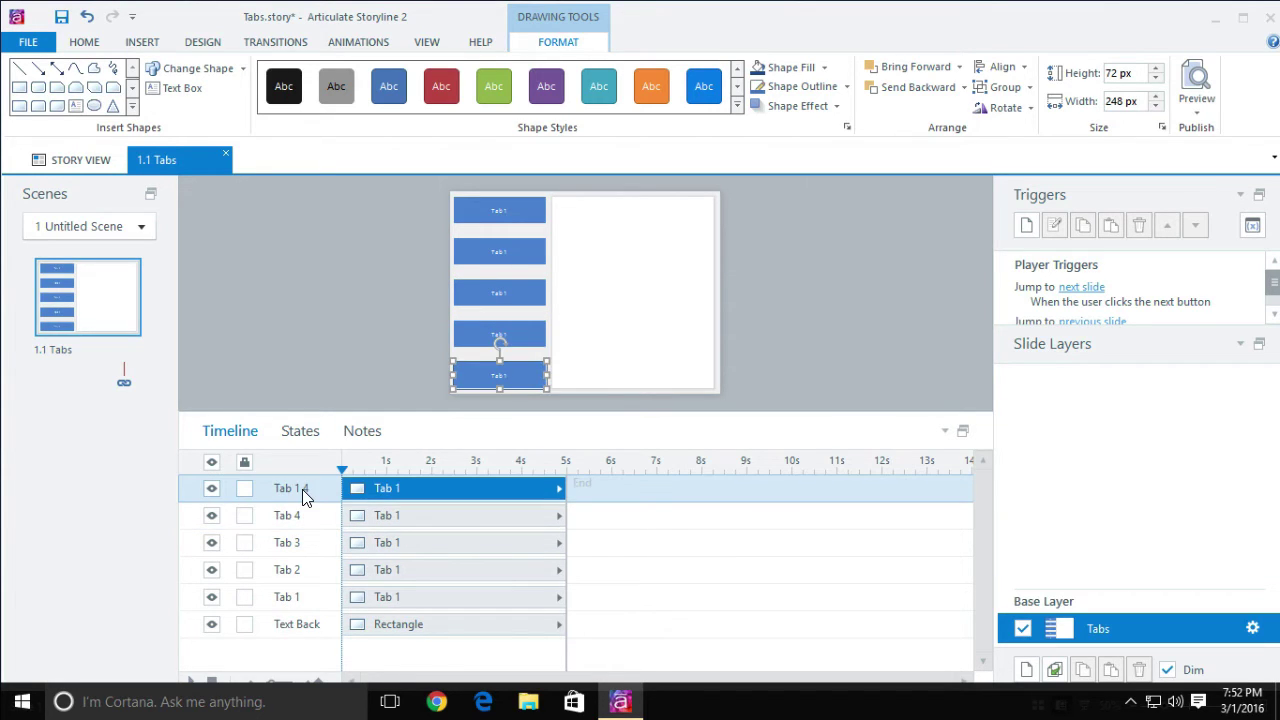
left_click(305, 488)
key("BackSpace")
key("BackSpace")
type("5")
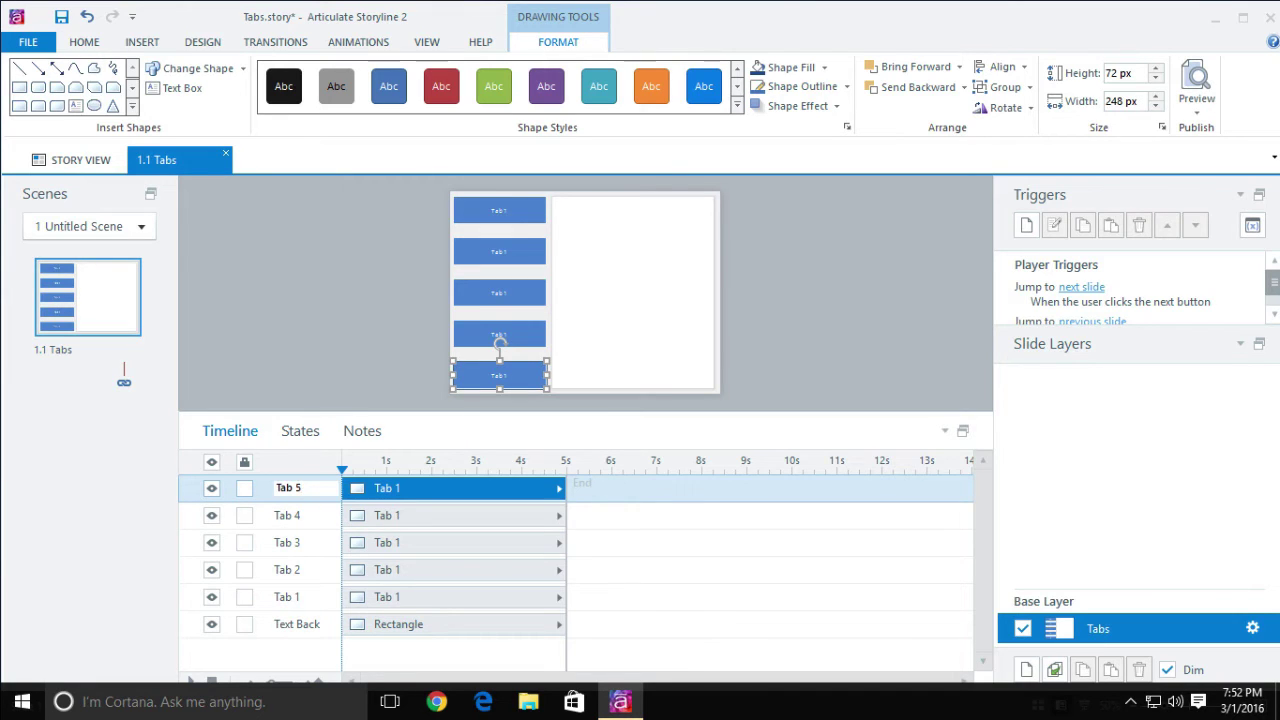
left_click(298, 431)
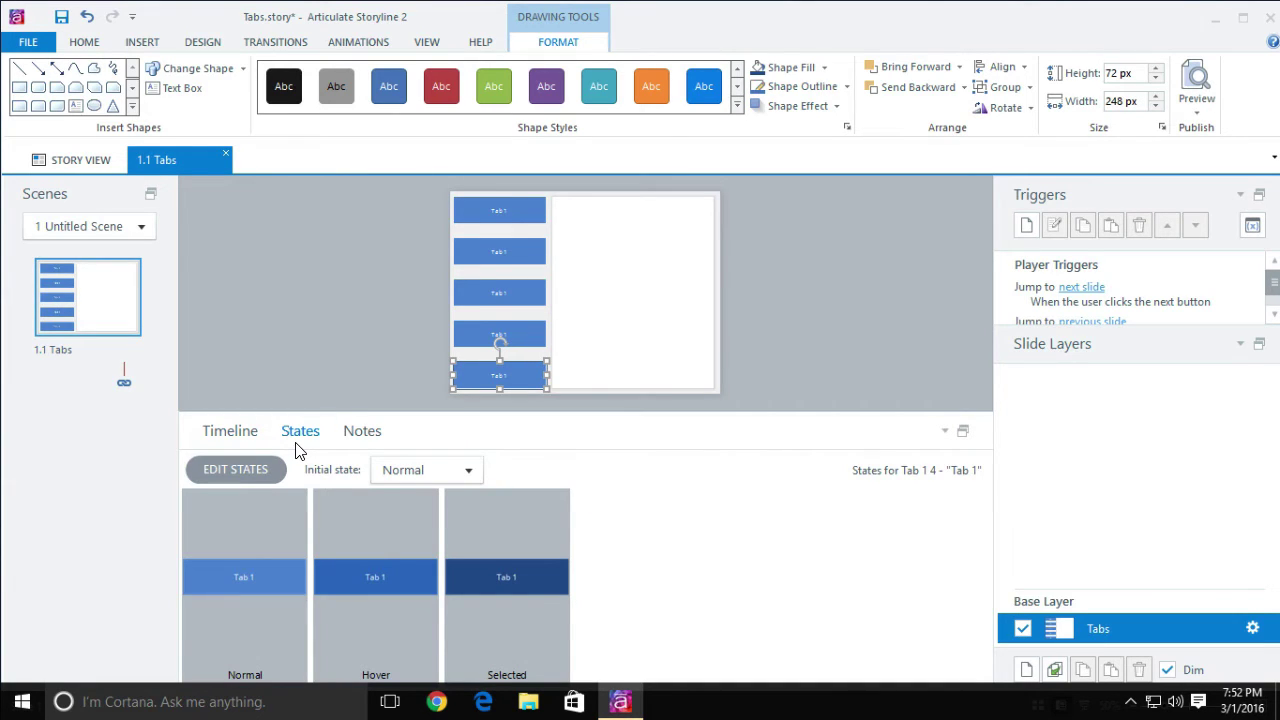
left_click(245, 431)
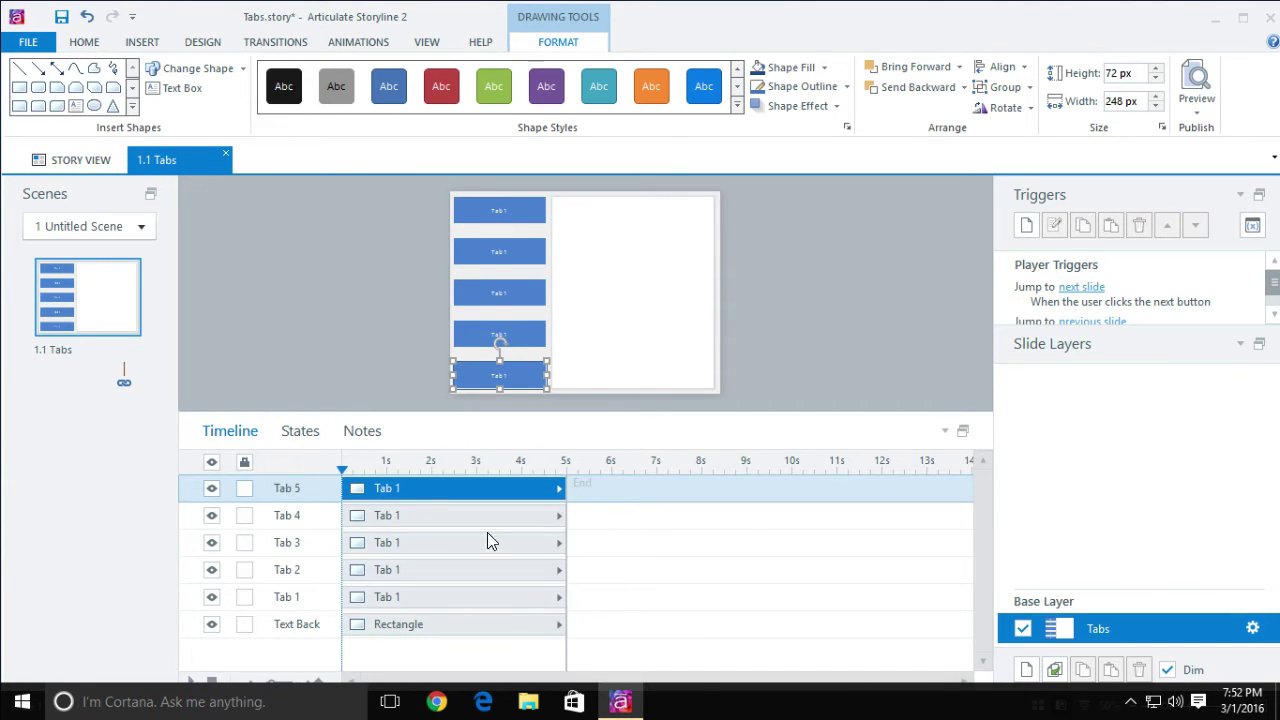
Collapse the timeline area and change the labels on the second and third tab shapes to Tab 2 and Tab 3
left_click(945, 430)
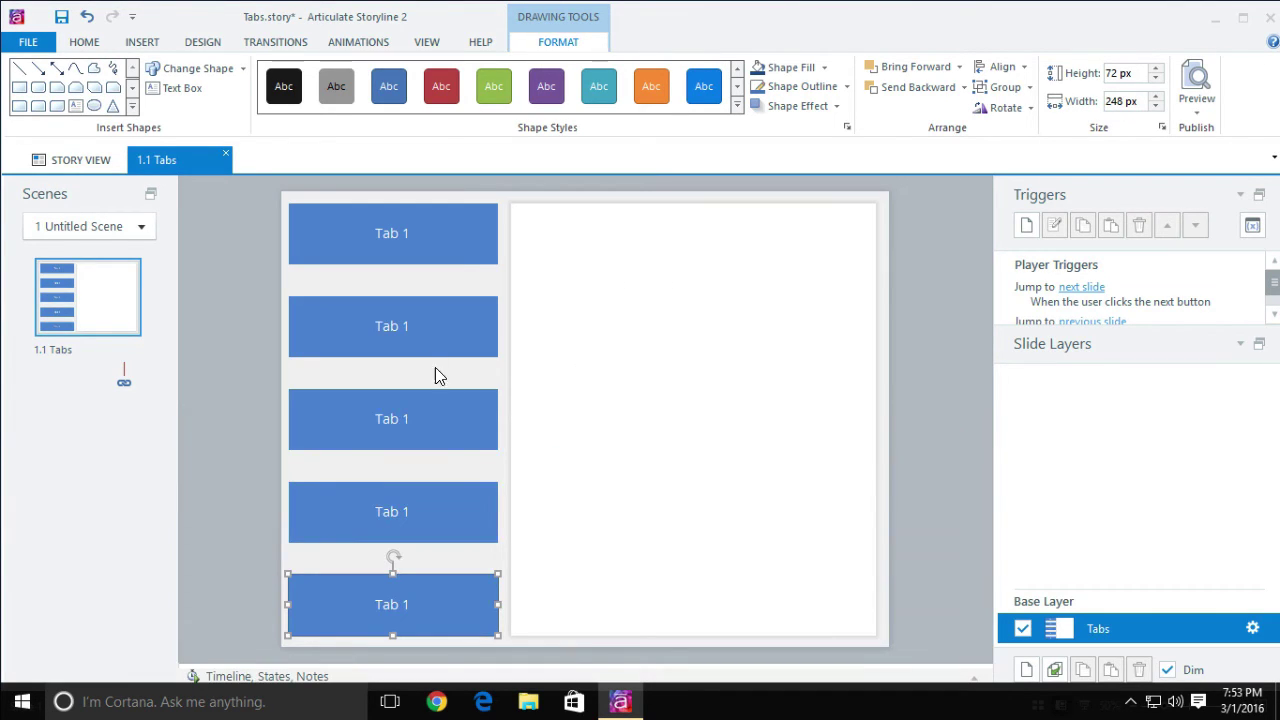
left_click(413, 312)
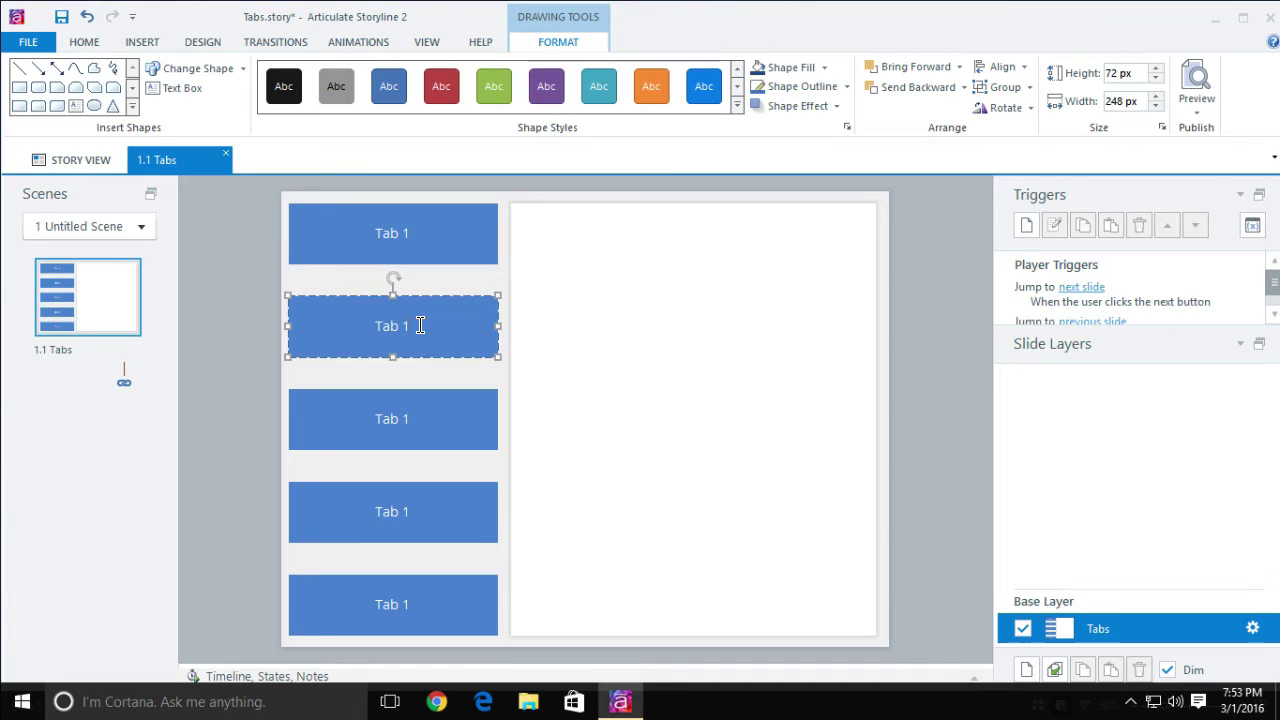
key("BackSpace")
type("2")
left_click(428, 416)
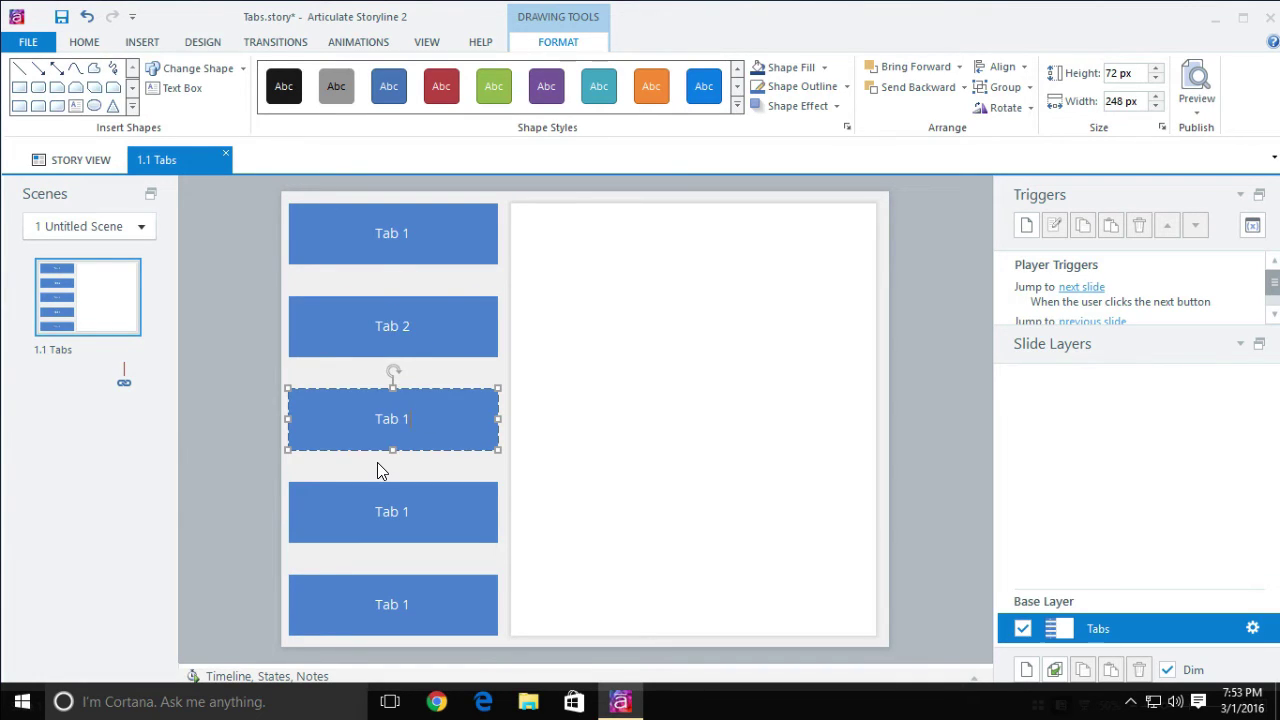
key("BackSpace")
type("3")
Change the labels on the fourth and fifth tab shapes to Tab 4 and Tab 5
left_click(465, 514)
key("BackSpace")
type("4")
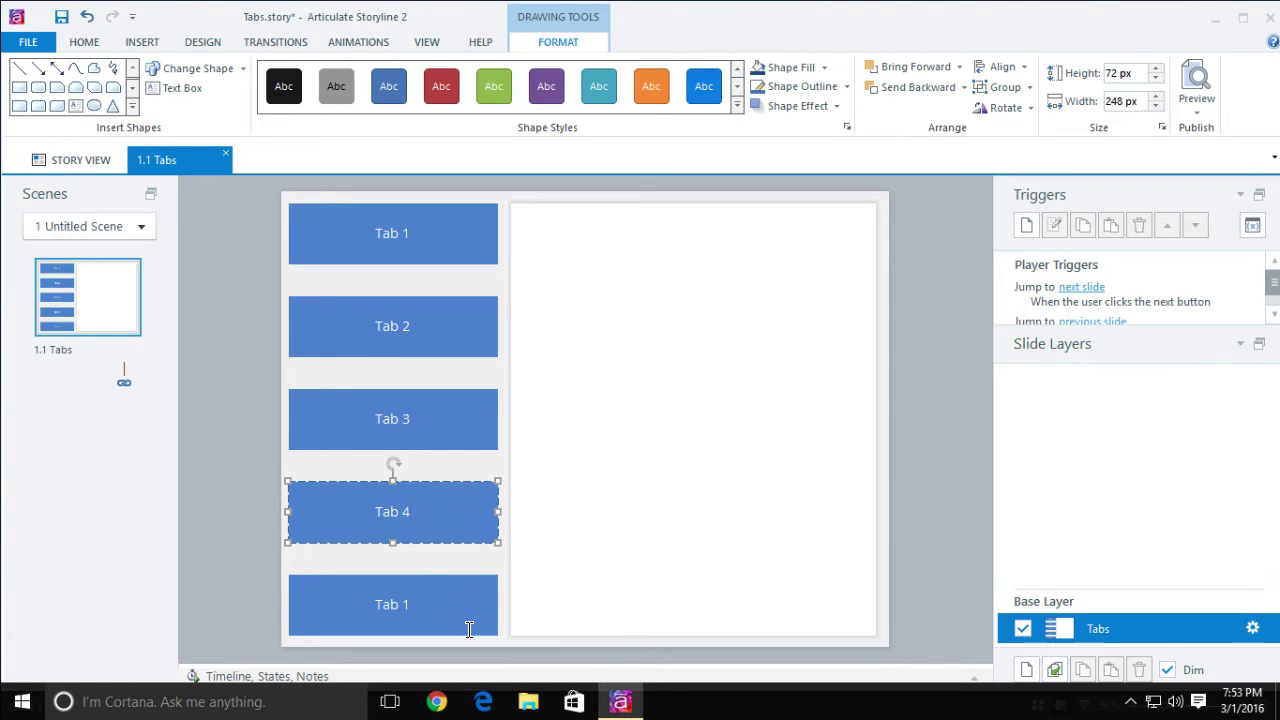
left_click(464, 621)
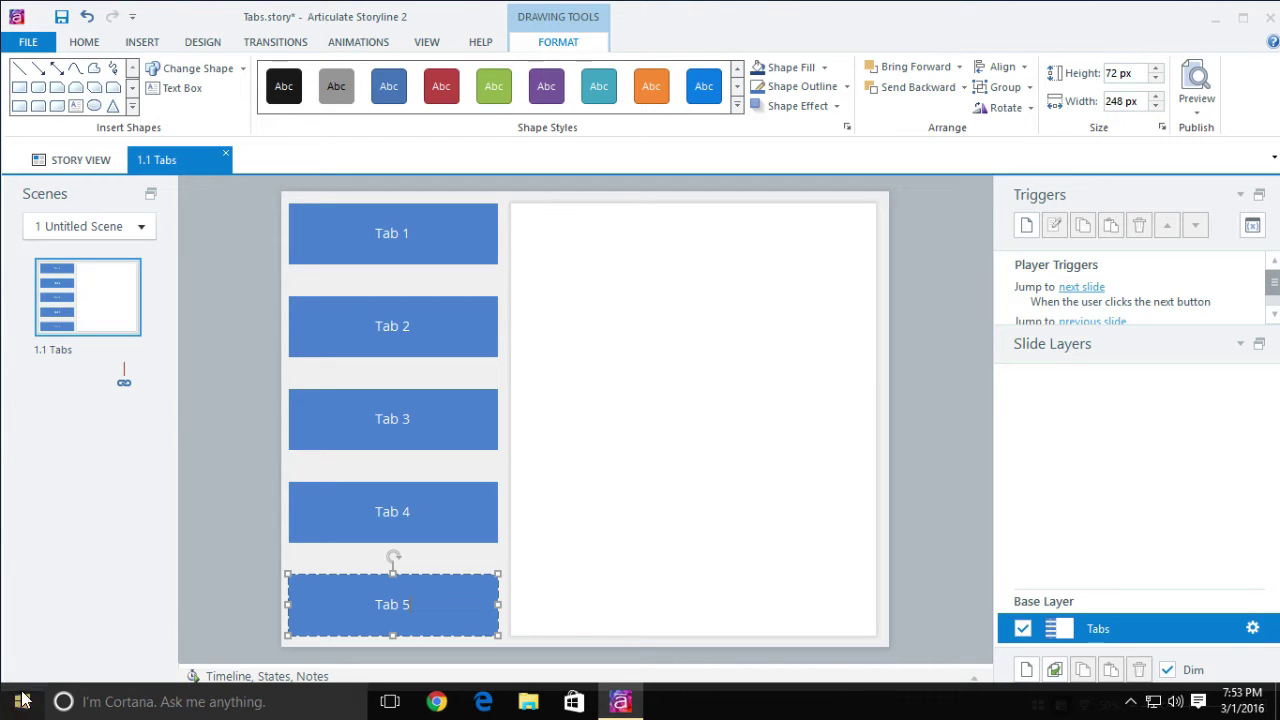
left_click(1010, 290)
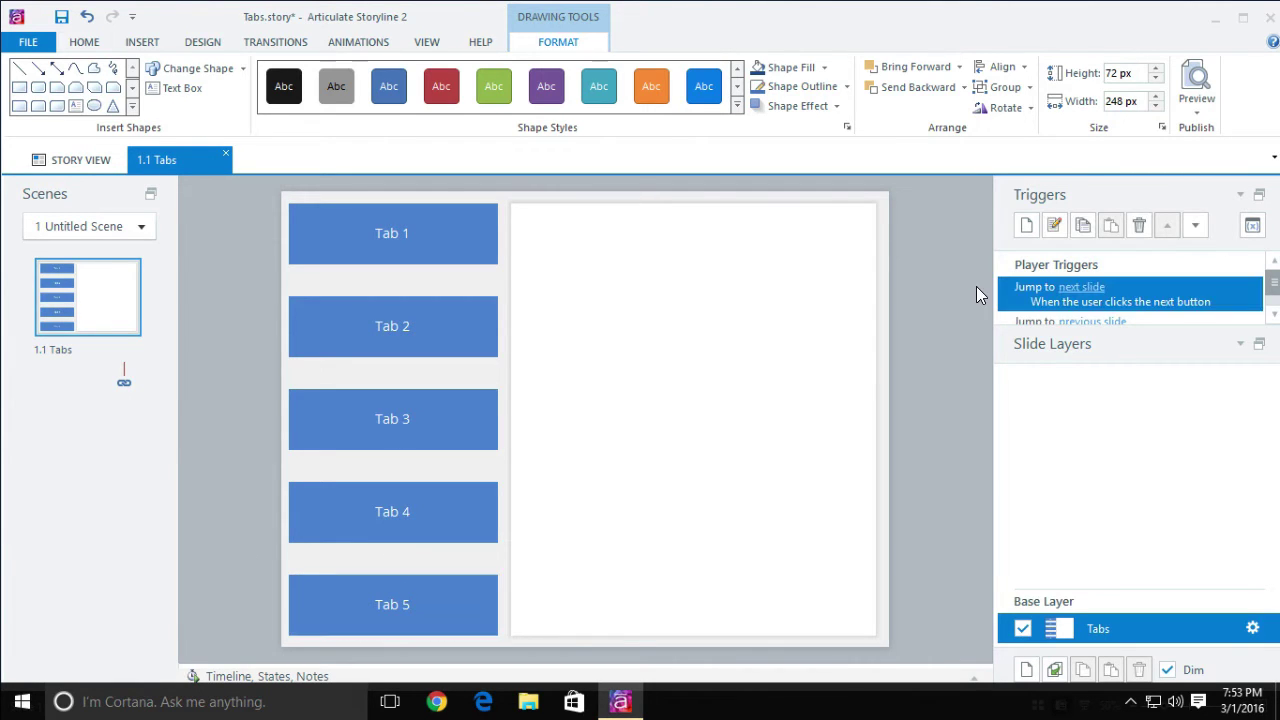
Add a text box reading "Introduction" in the upper-left corner of the white content panel and make it bold
left_click(978, 294)
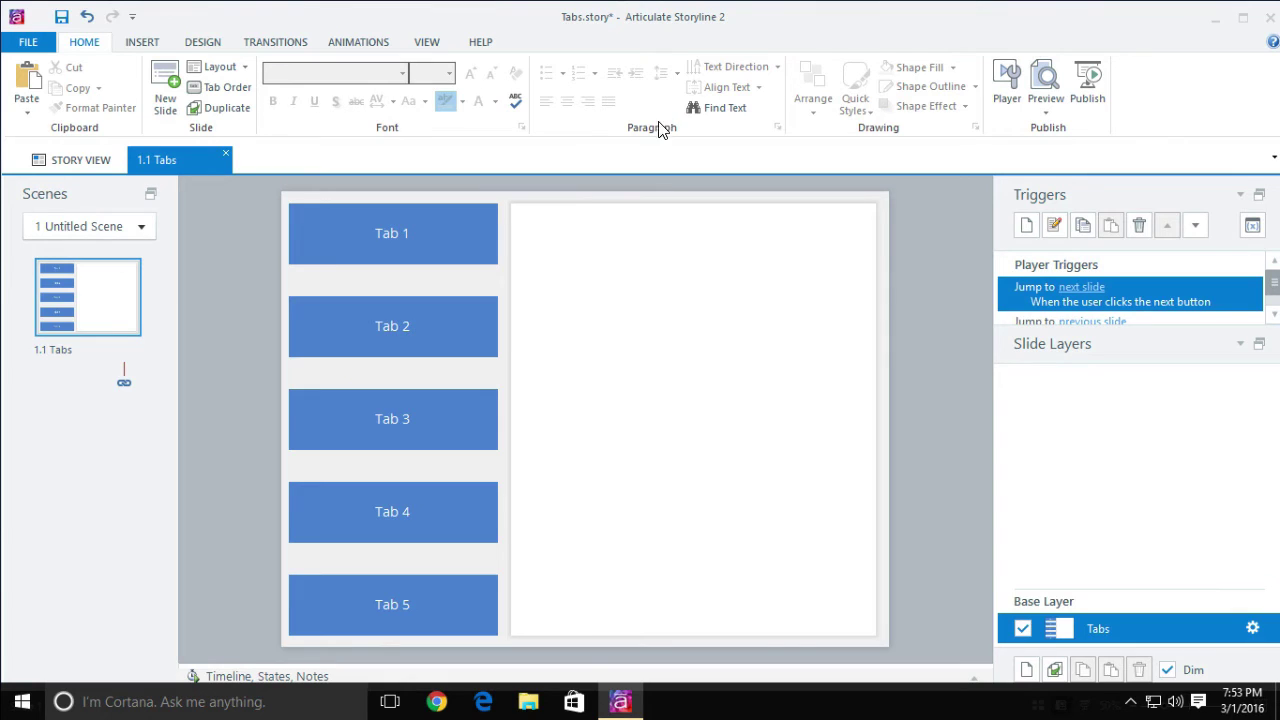
left_click(155, 42)
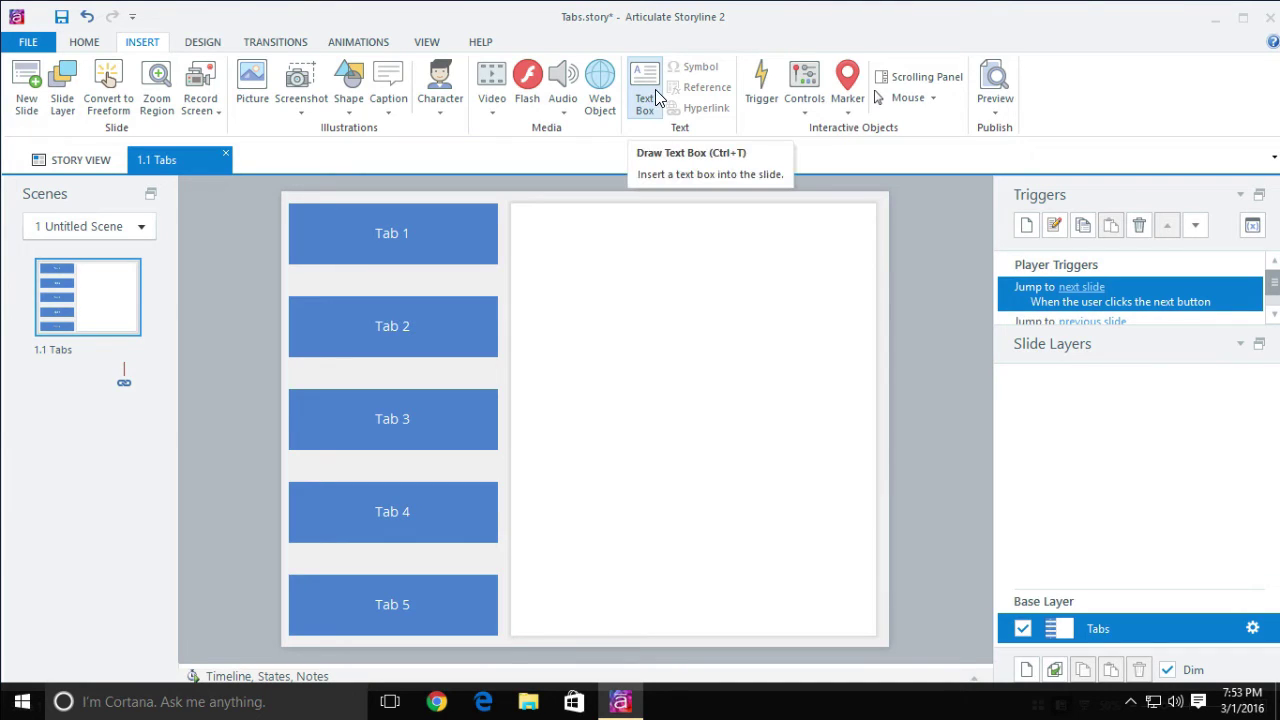
left_click(541, 227)
type("Intr")
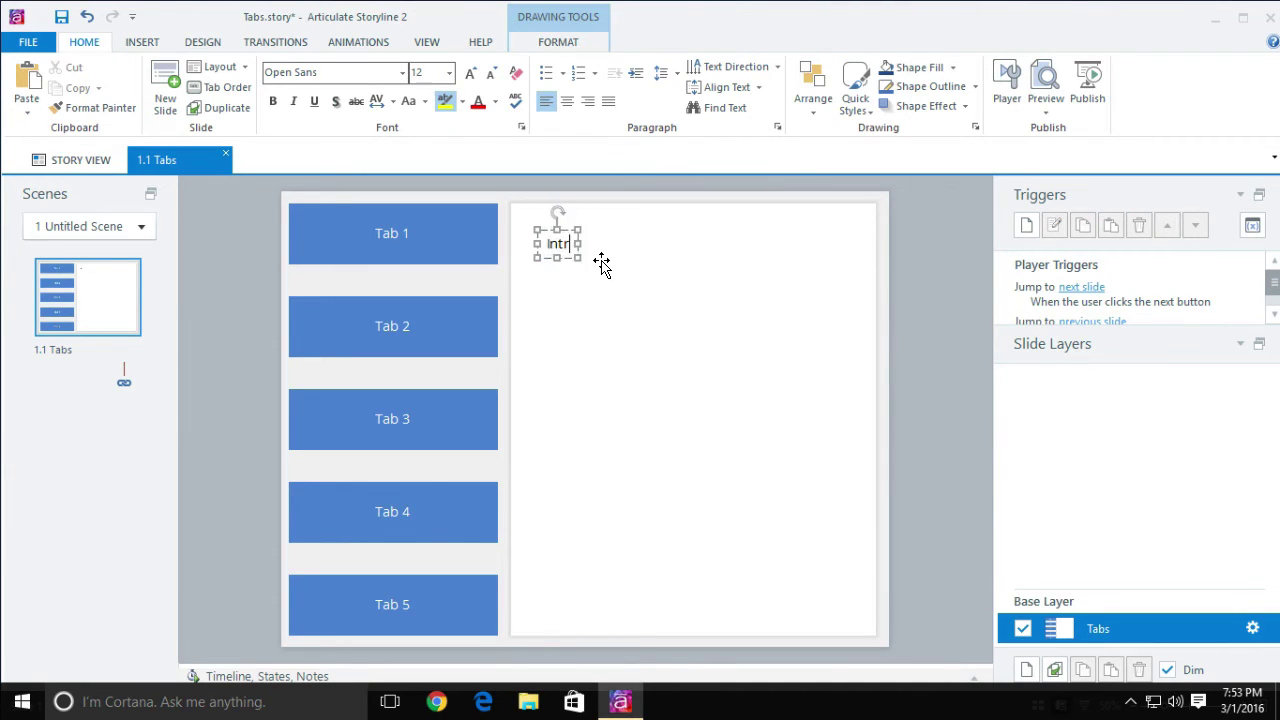
type("oducti")
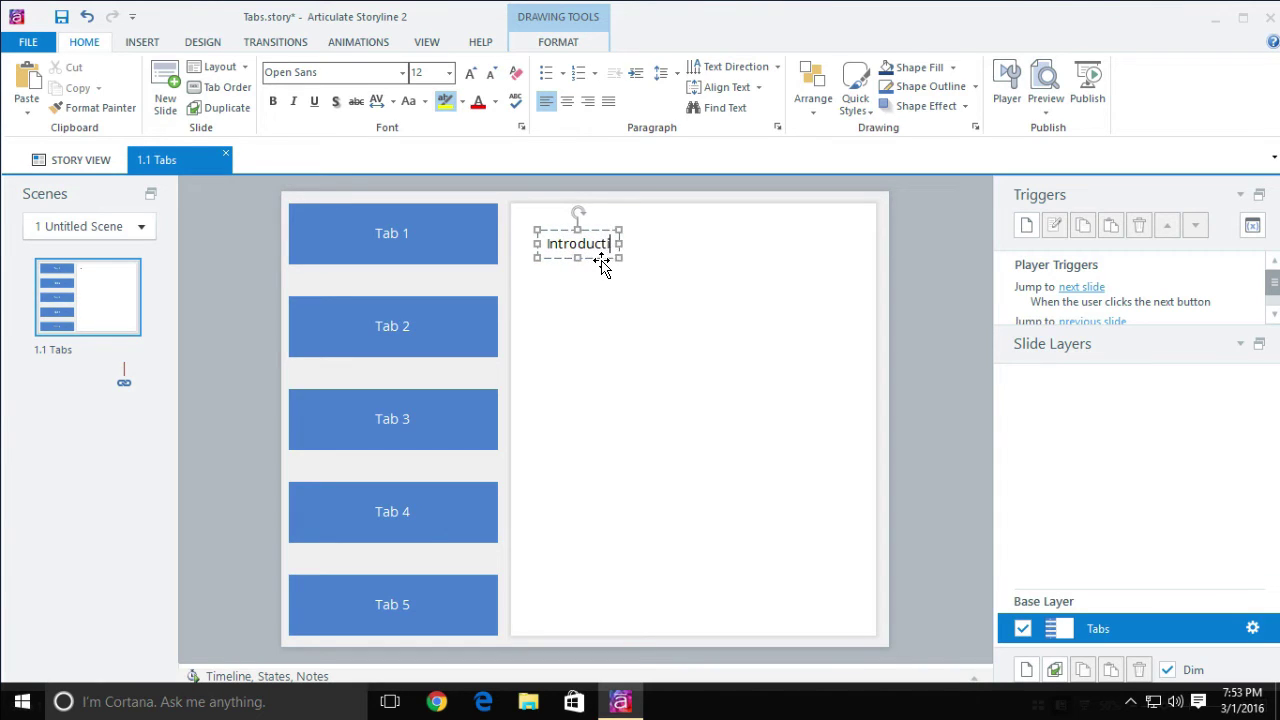
type("on")
left_click(603, 227)
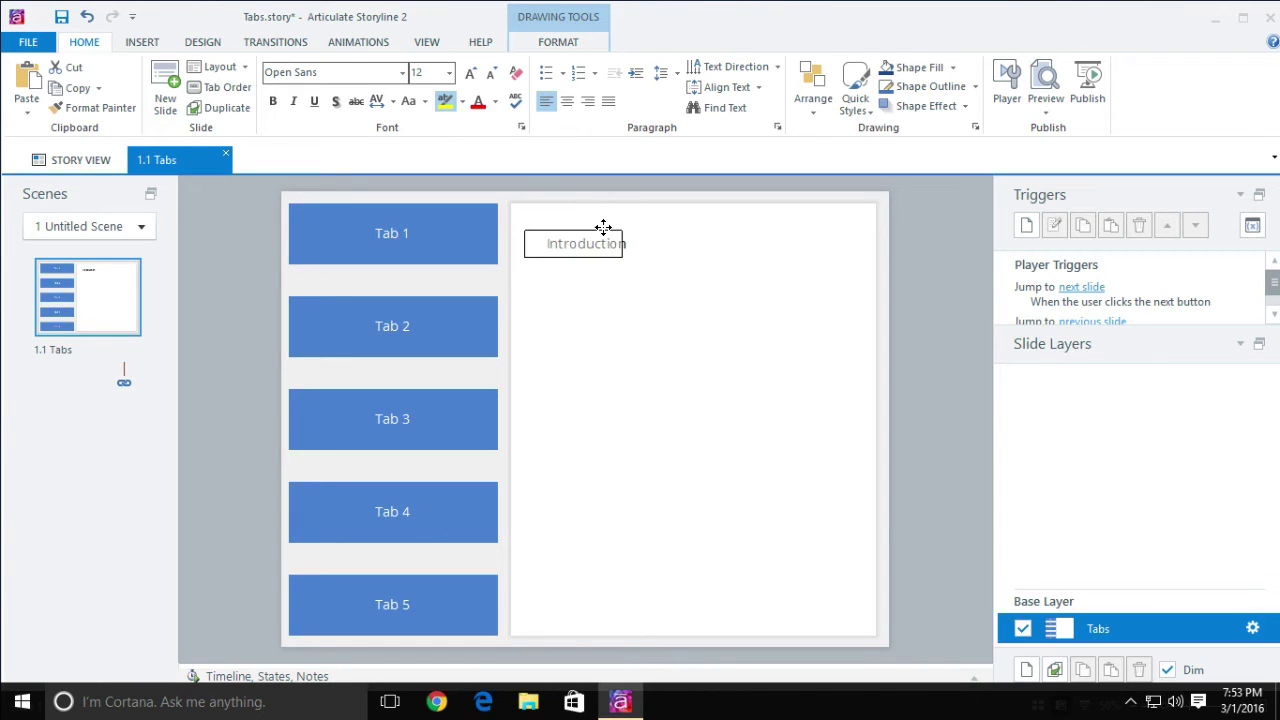
left_click_drag(603, 227, 606, 207)
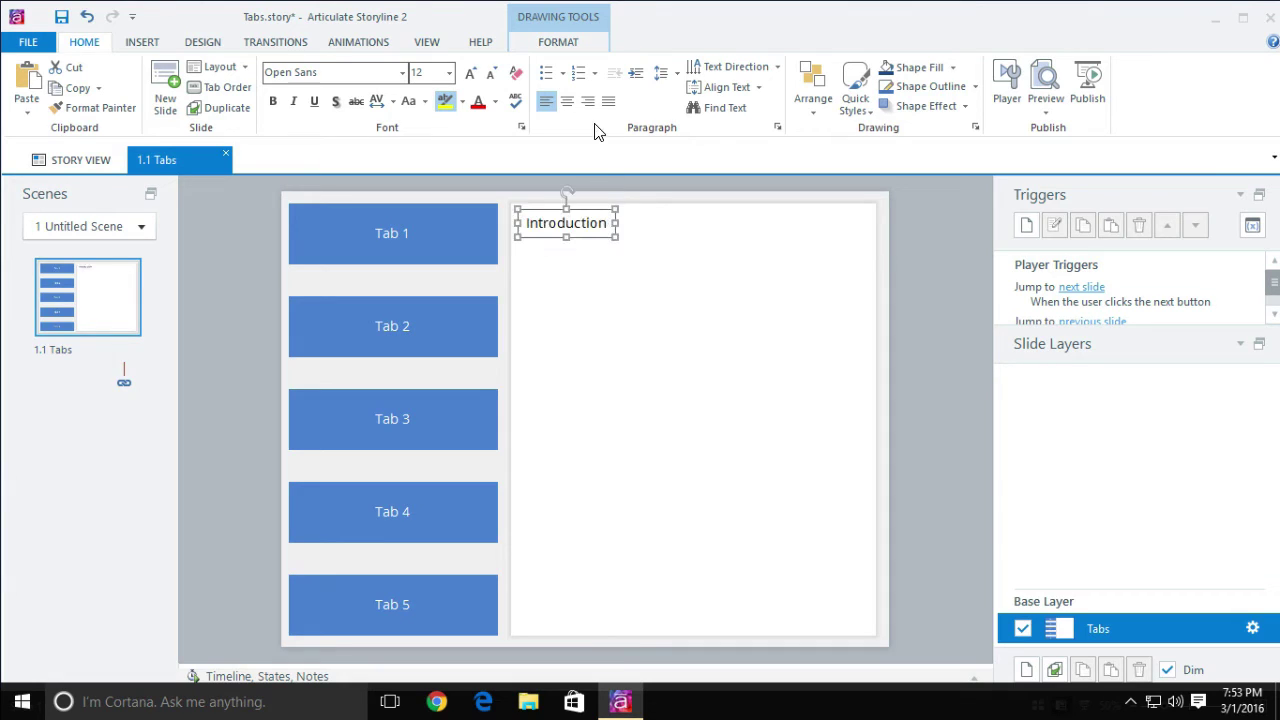
left_click(273, 101)
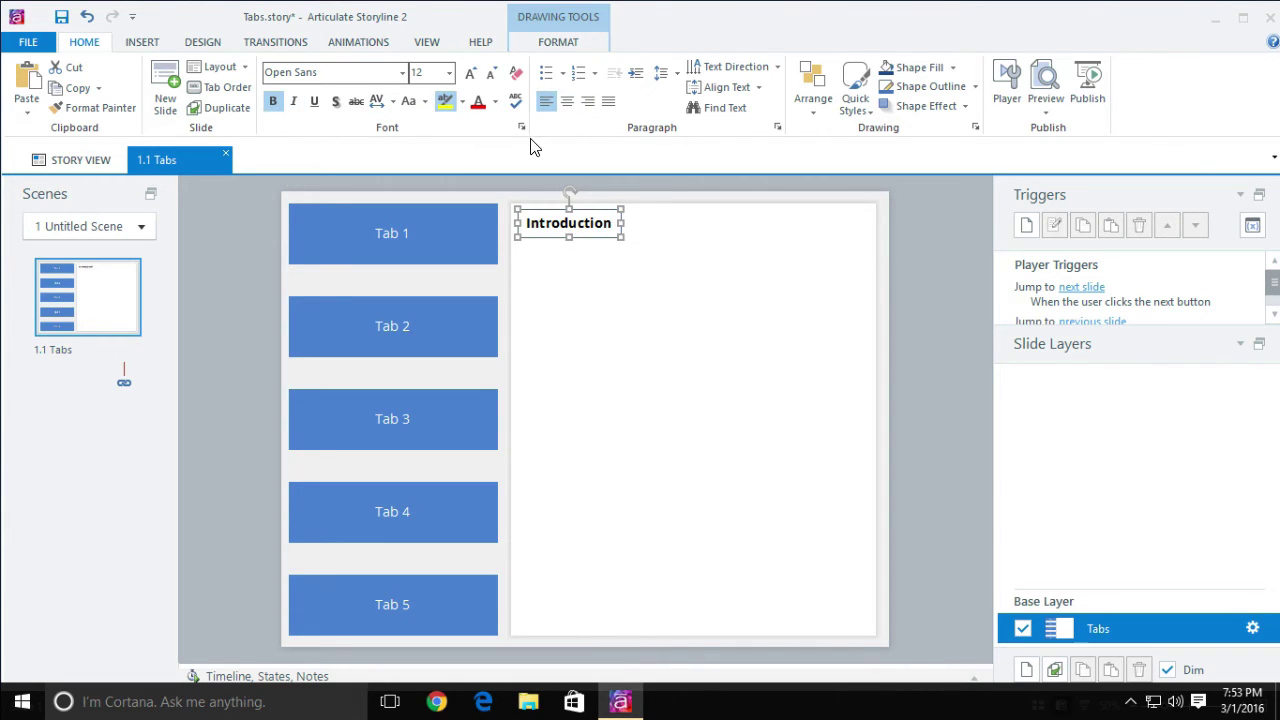
Add a text box nearly as wide as the white panel below the Introduction heading, reading "This is some sample text"
left_click(142, 41)
left_click(655, 73)
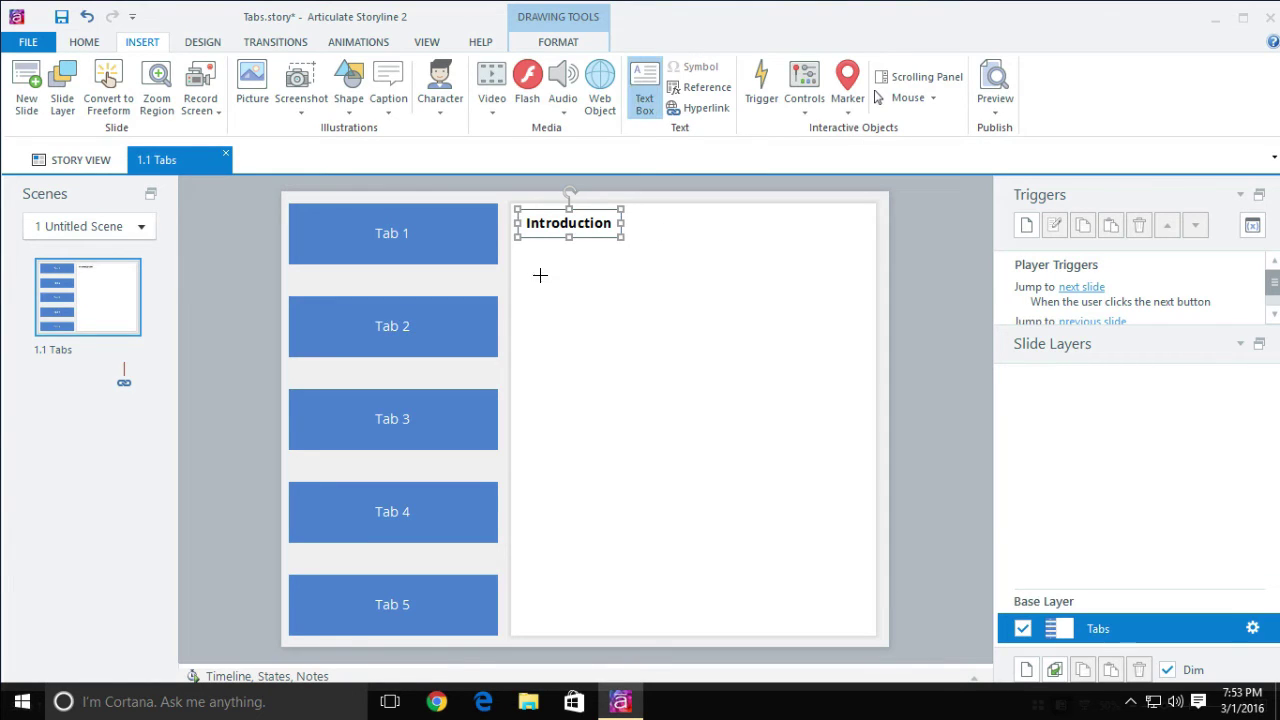
left_click_drag(517, 250, 868, 287)
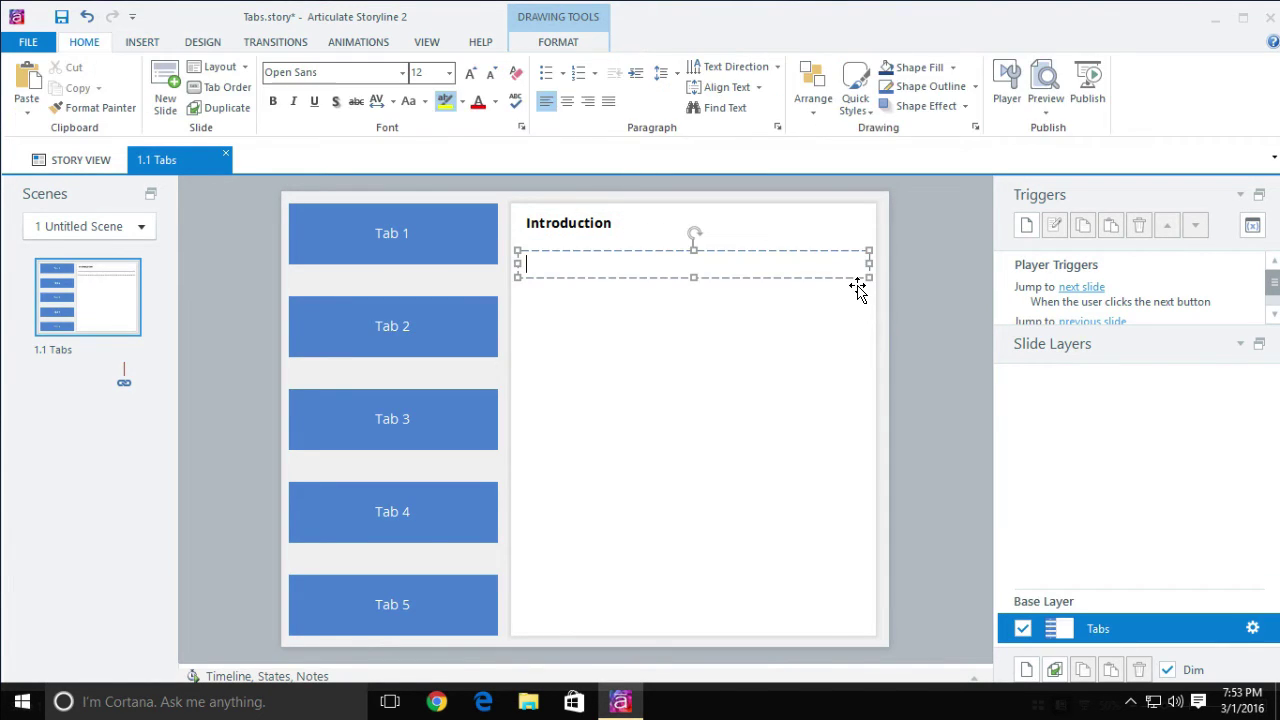
type("This is some sample text")
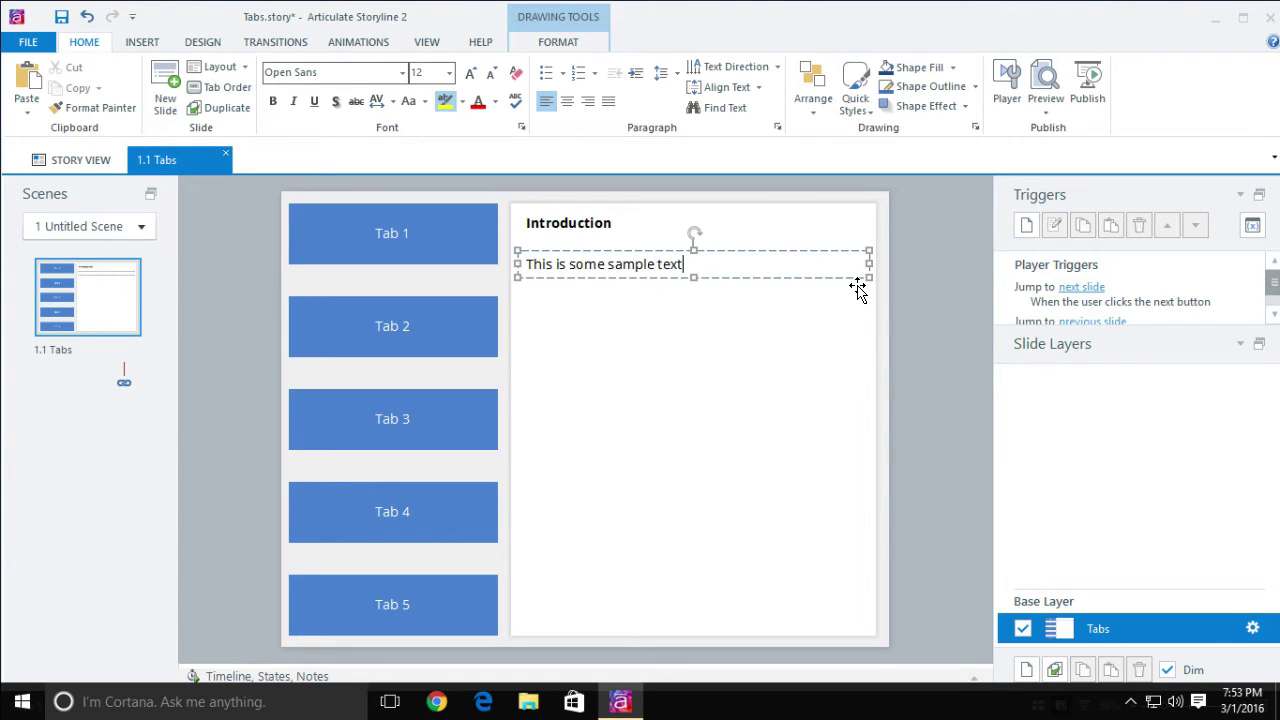
left_click(894, 277)
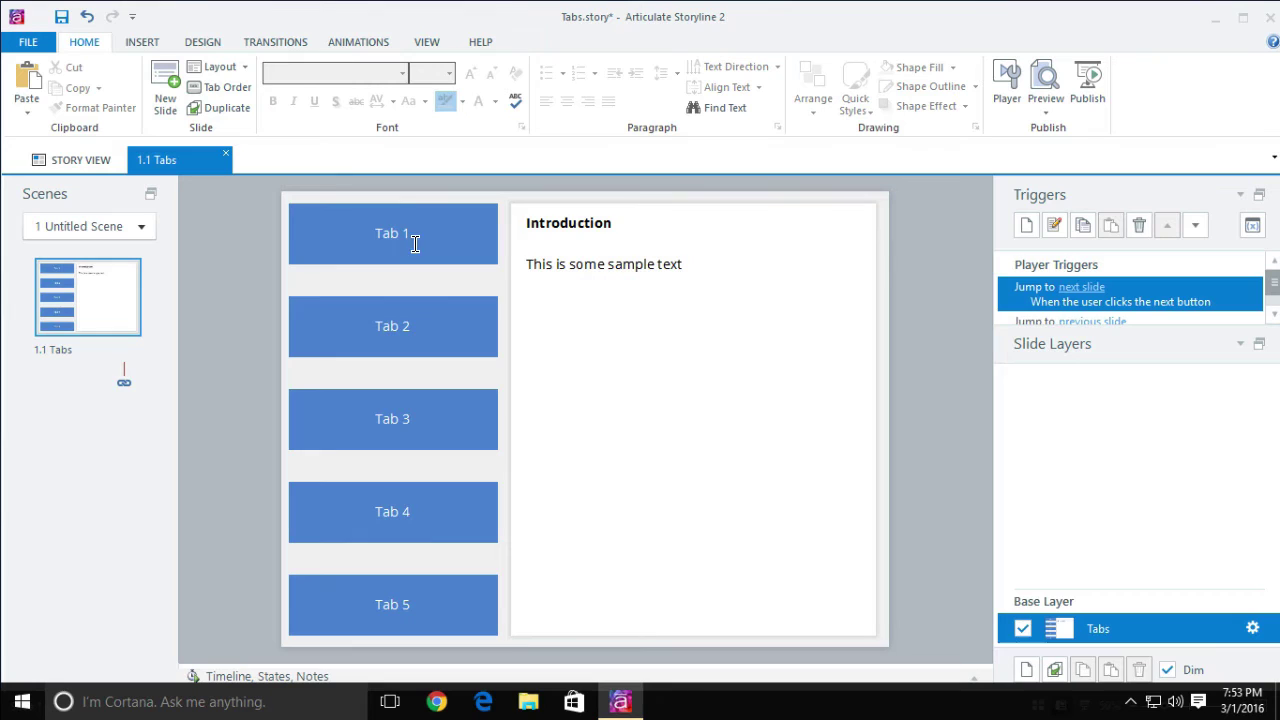
Move the sample text box up so it sits directly beneath the Introduction heading
left_click(601, 221)
left_click(606, 266)
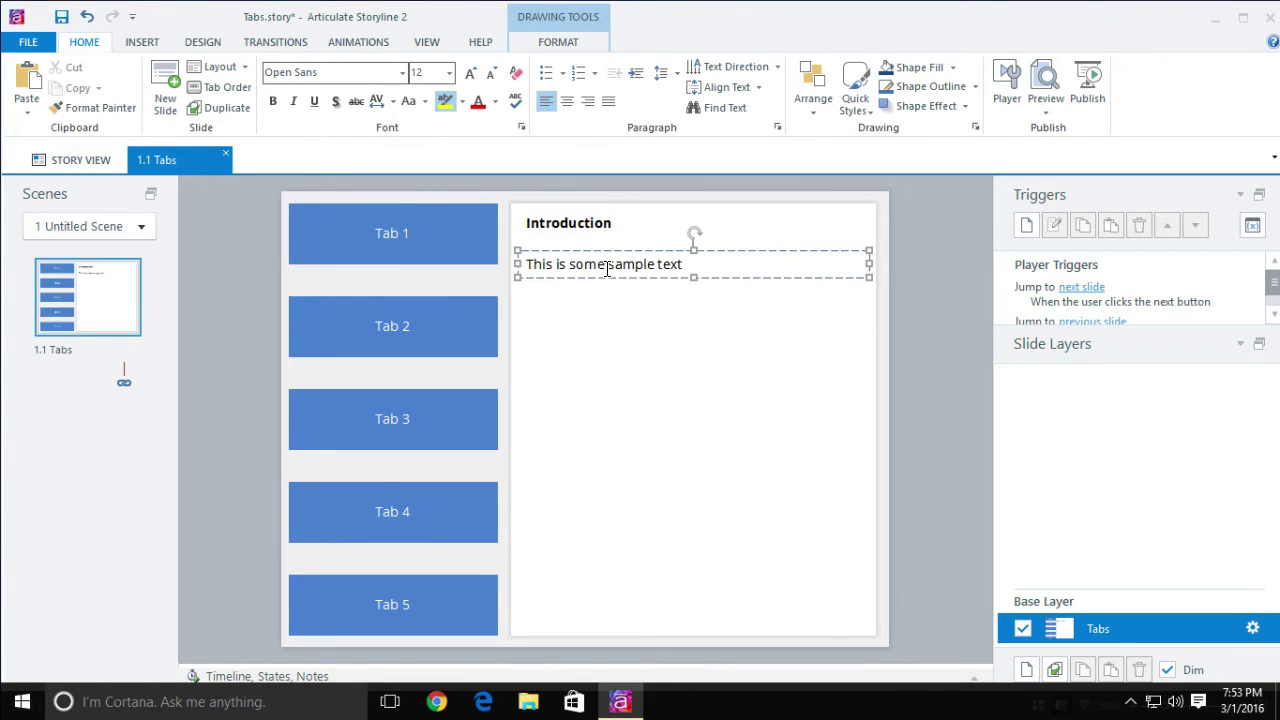
mouse_move(626, 256)
left_mouse_down()
mouse_move(620, 231)
mouse_move(636, 238)
left_mouse_up()
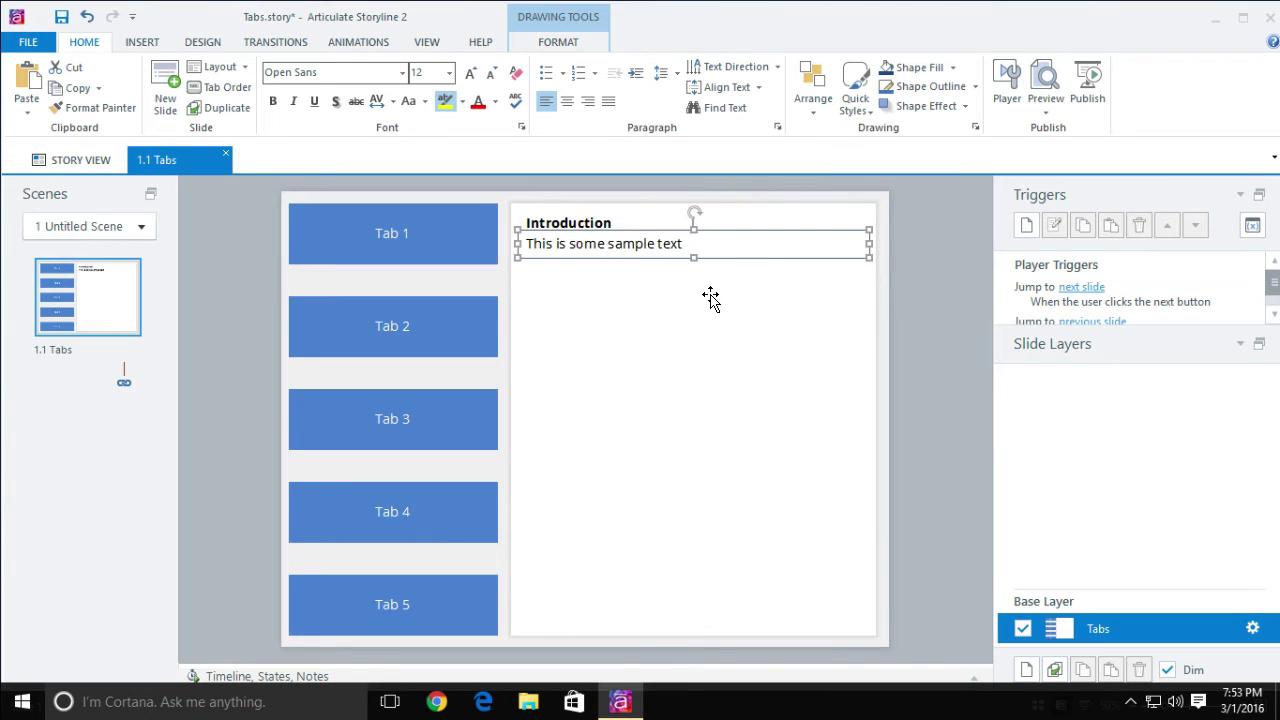
Align the left edges of the Introduction heading and the sample text box
left_click(556, 221, "shift")
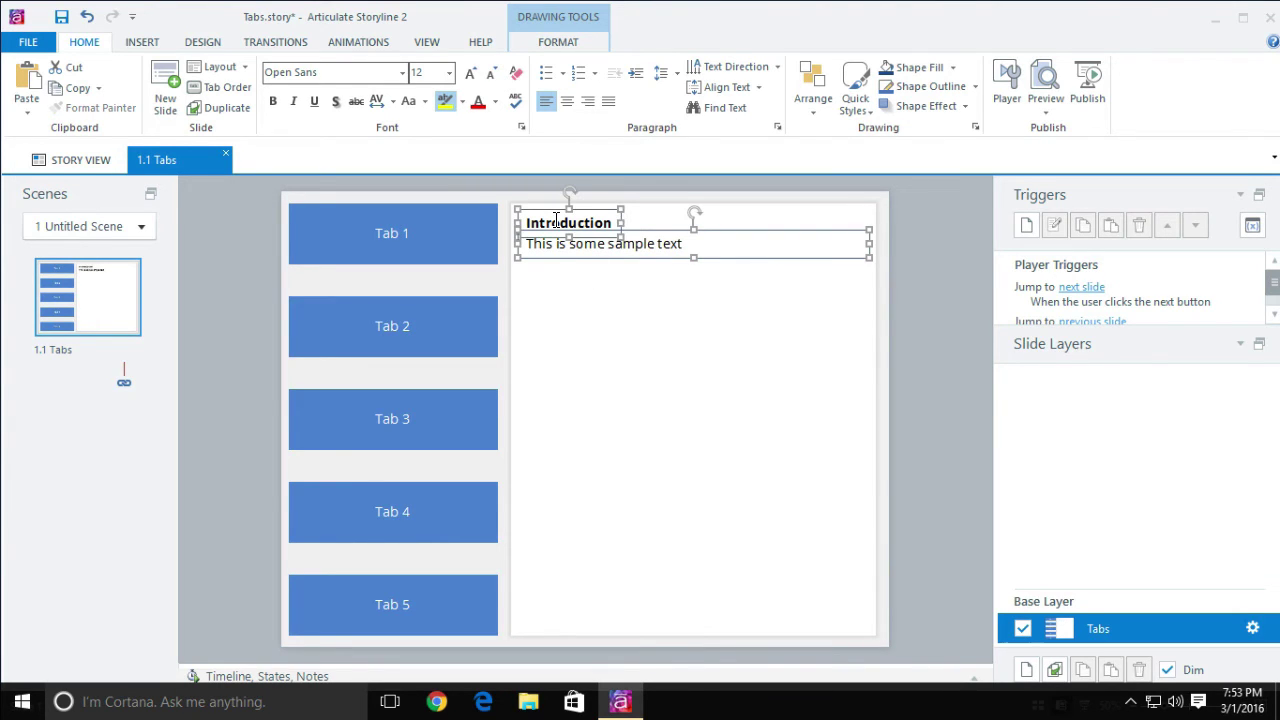
left_click(555, 46)
left_click(1022, 70)
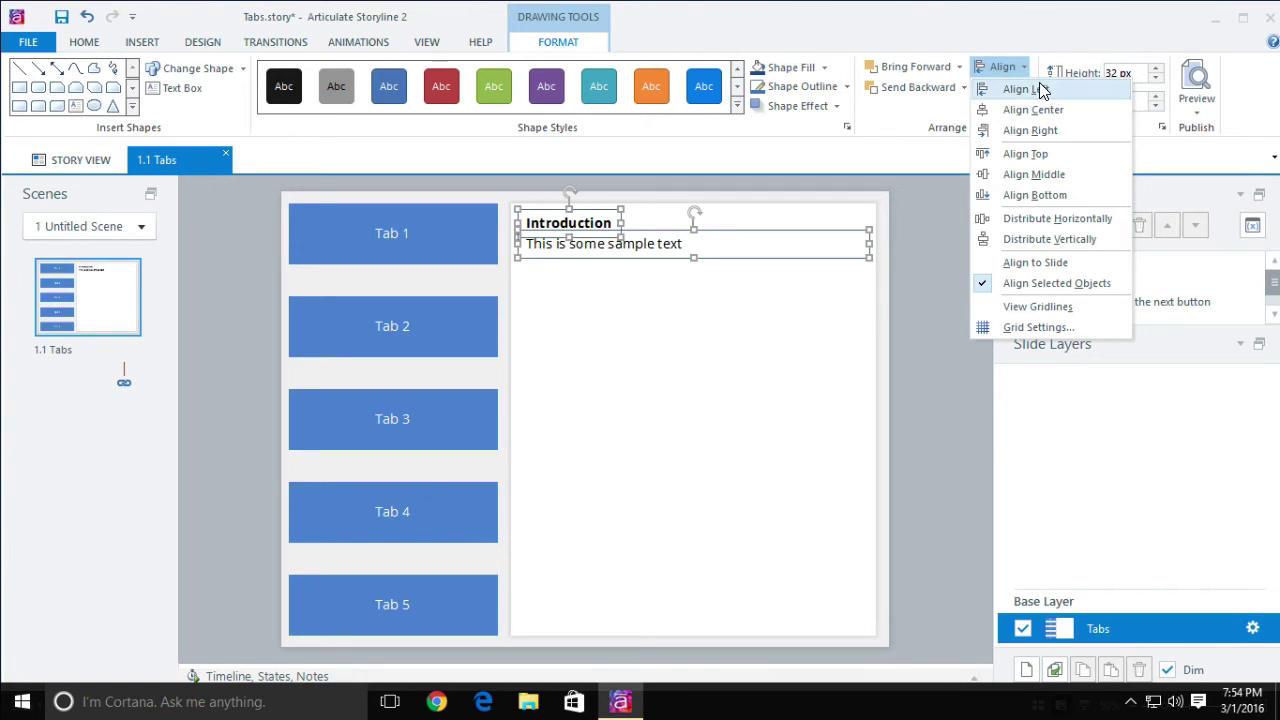
left_click(1035, 89)
left_click(918, 351)
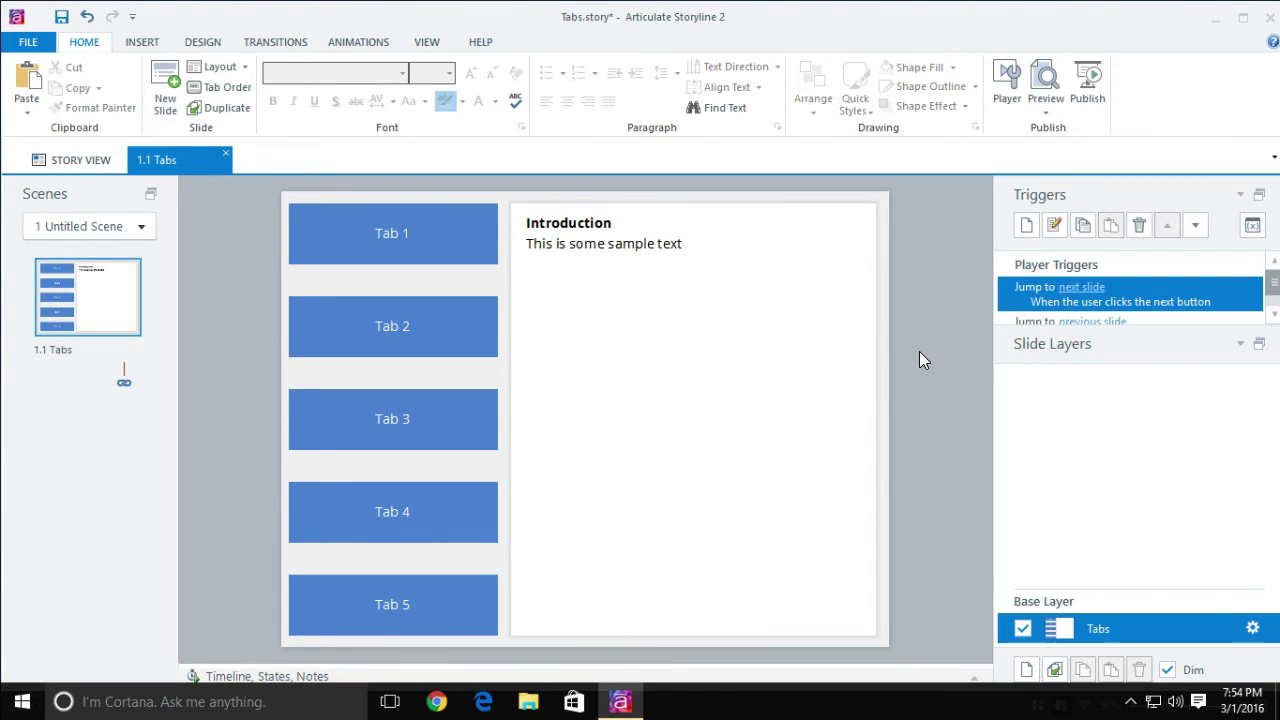
Preview this slide, test the hover and selected states of Tab 1 to Tab 4, and close the preview
left_click(1046, 108)
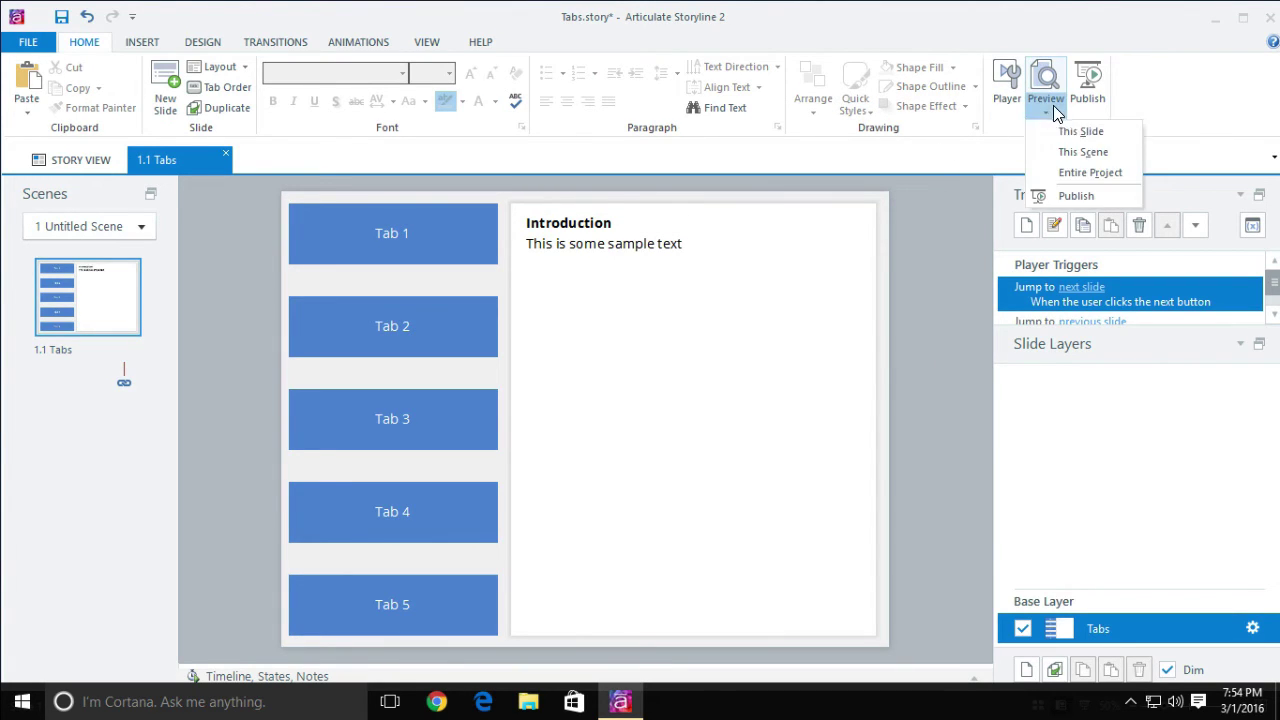
left_click(1055, 127)
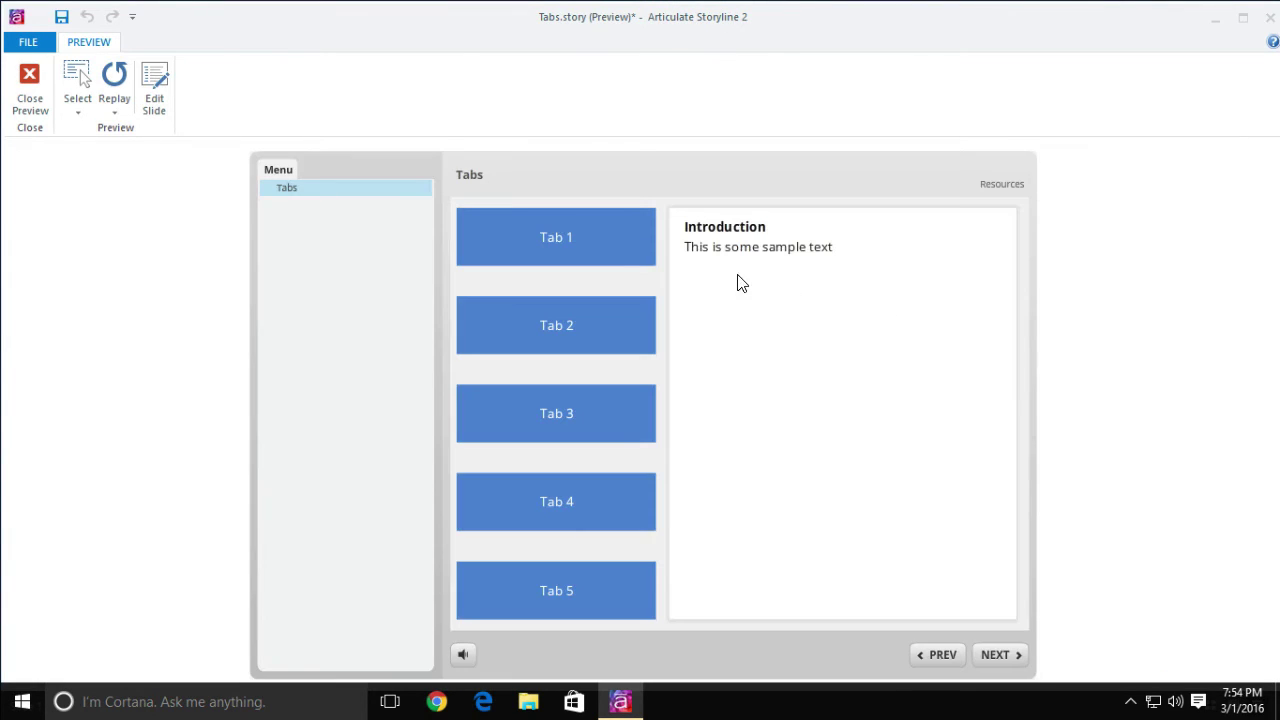
left_click(587, 255)
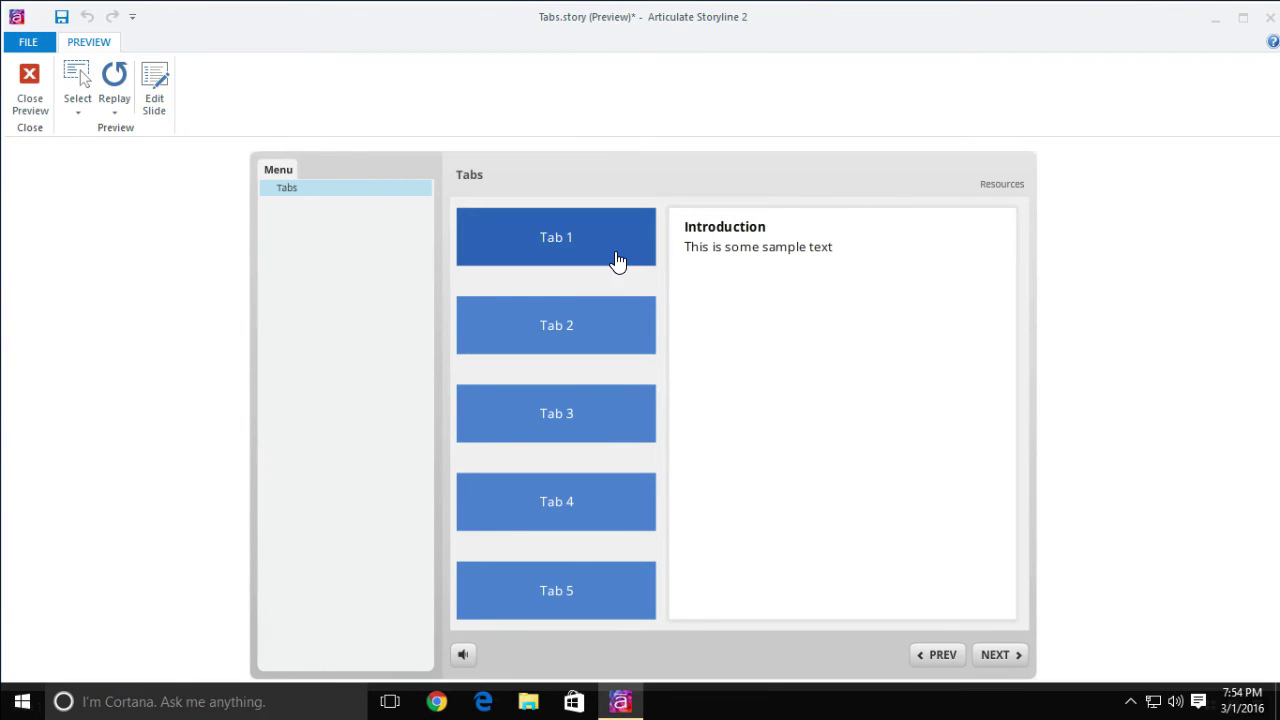
left_click(643, 336)
left_click(632, 412)
left_click(626, 505)
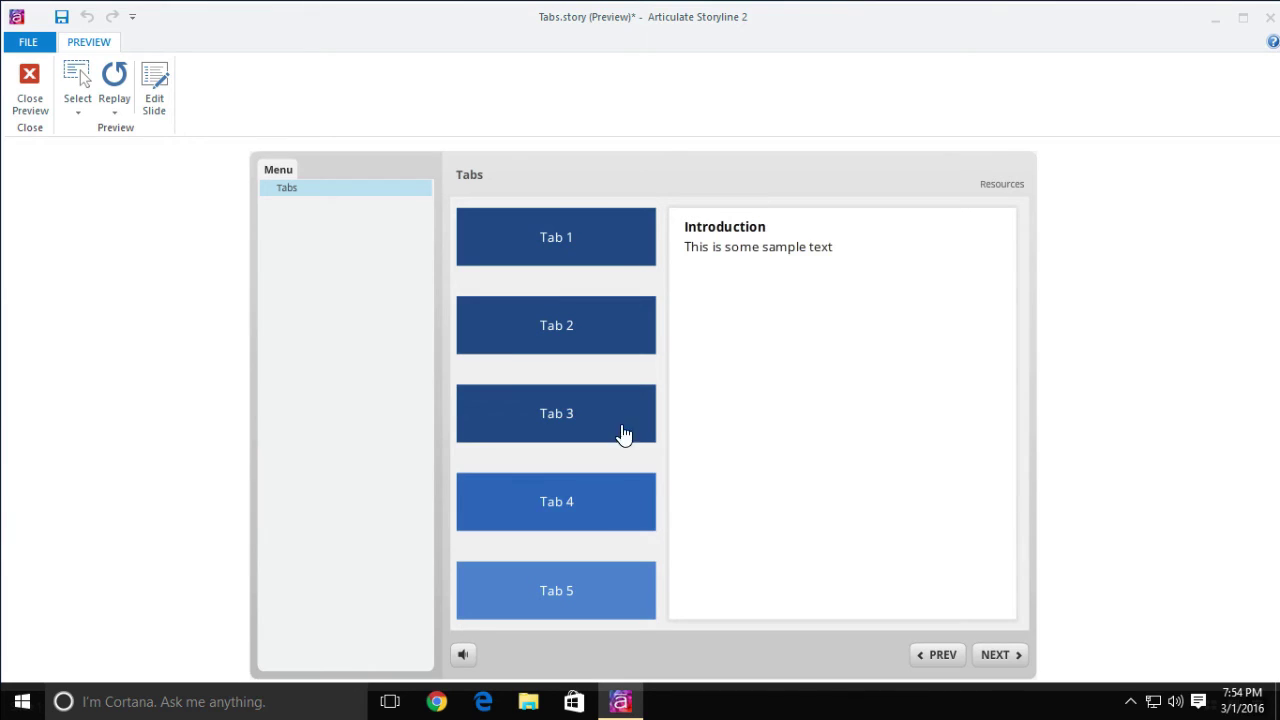
left_click(29, 92)
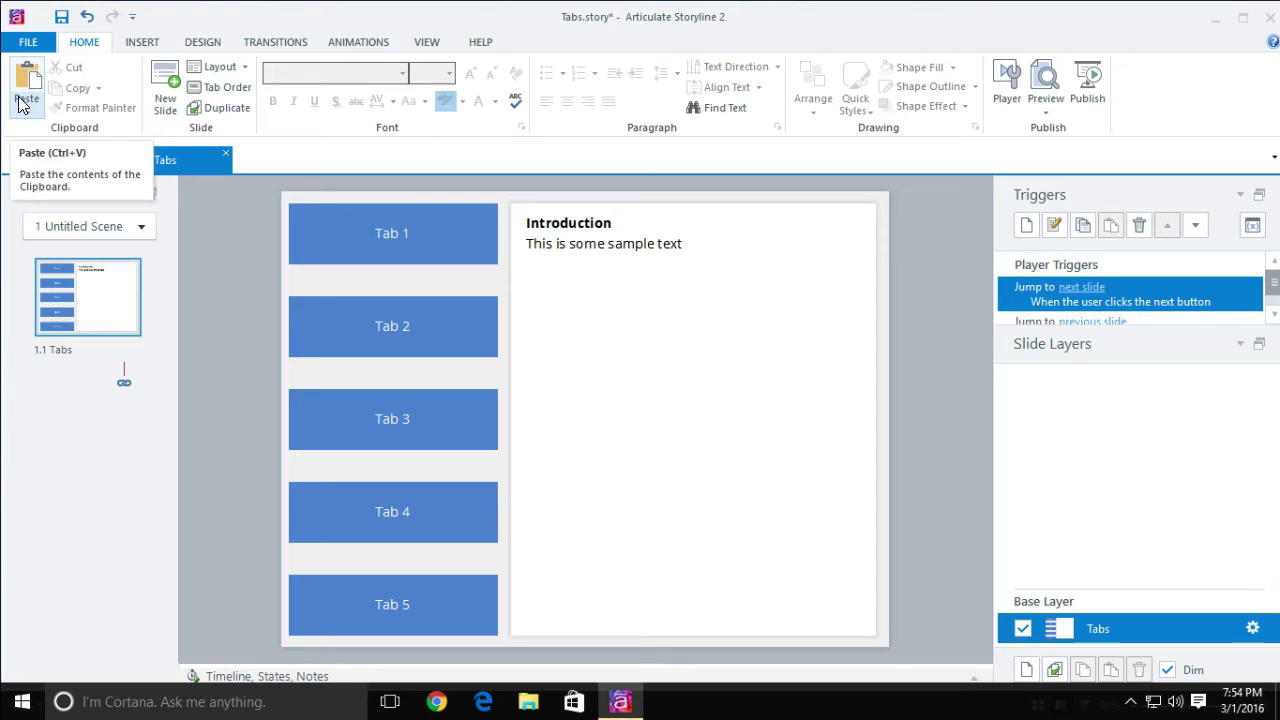
left_click(387, 215)
left_click(438, 350, "shift")
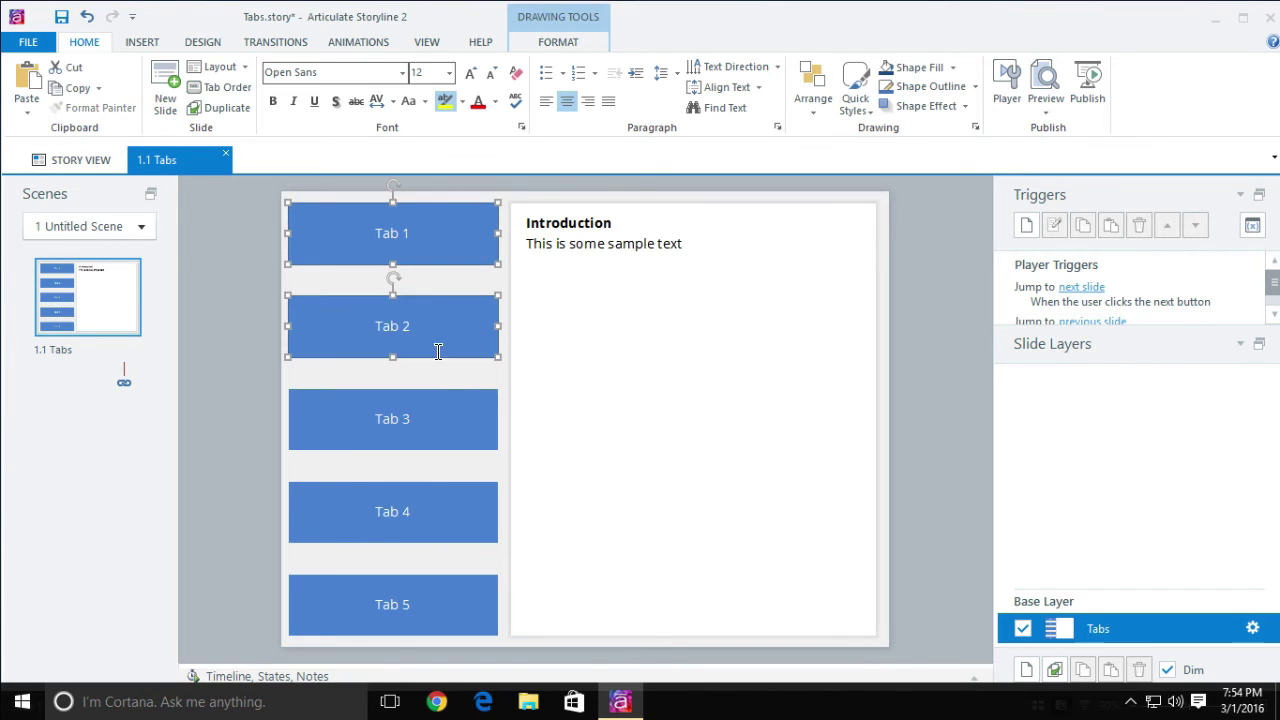
left_click(430, 411, "shift")
left_click(905, 455)
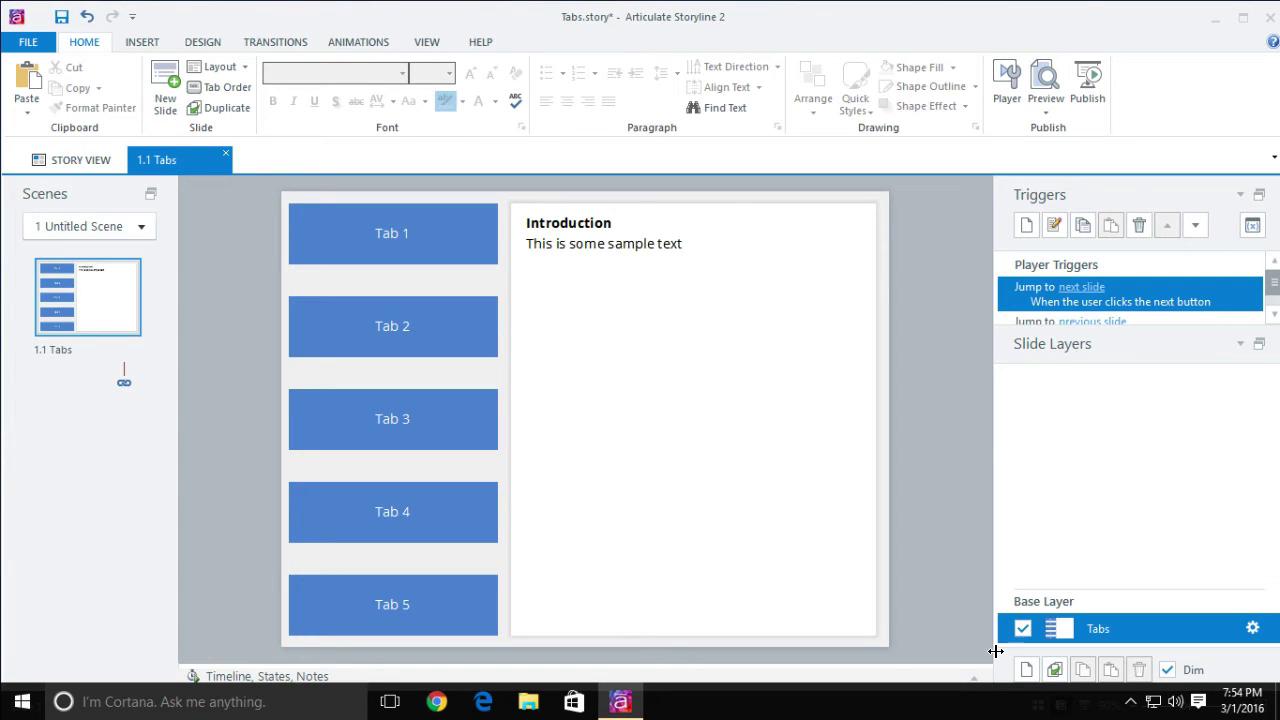
Create a new slide layer and name it Tab 1
left_click(1027, 670)
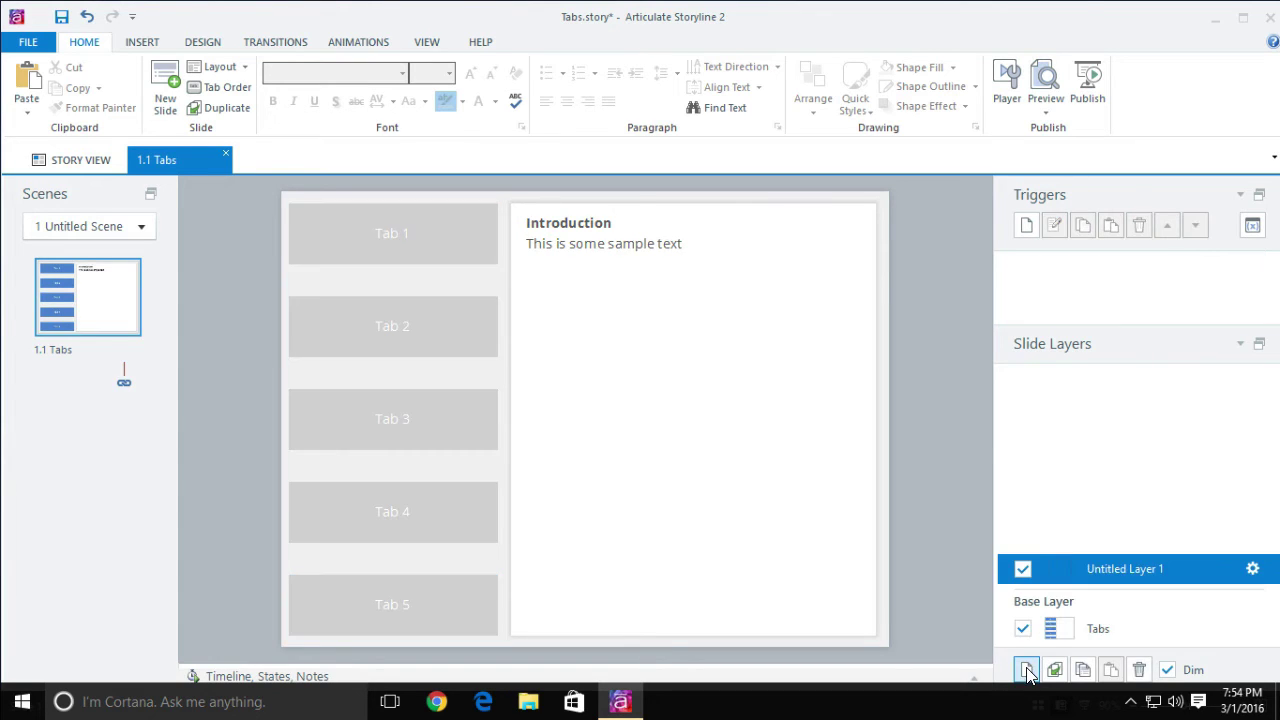
double_click(1104, 569)
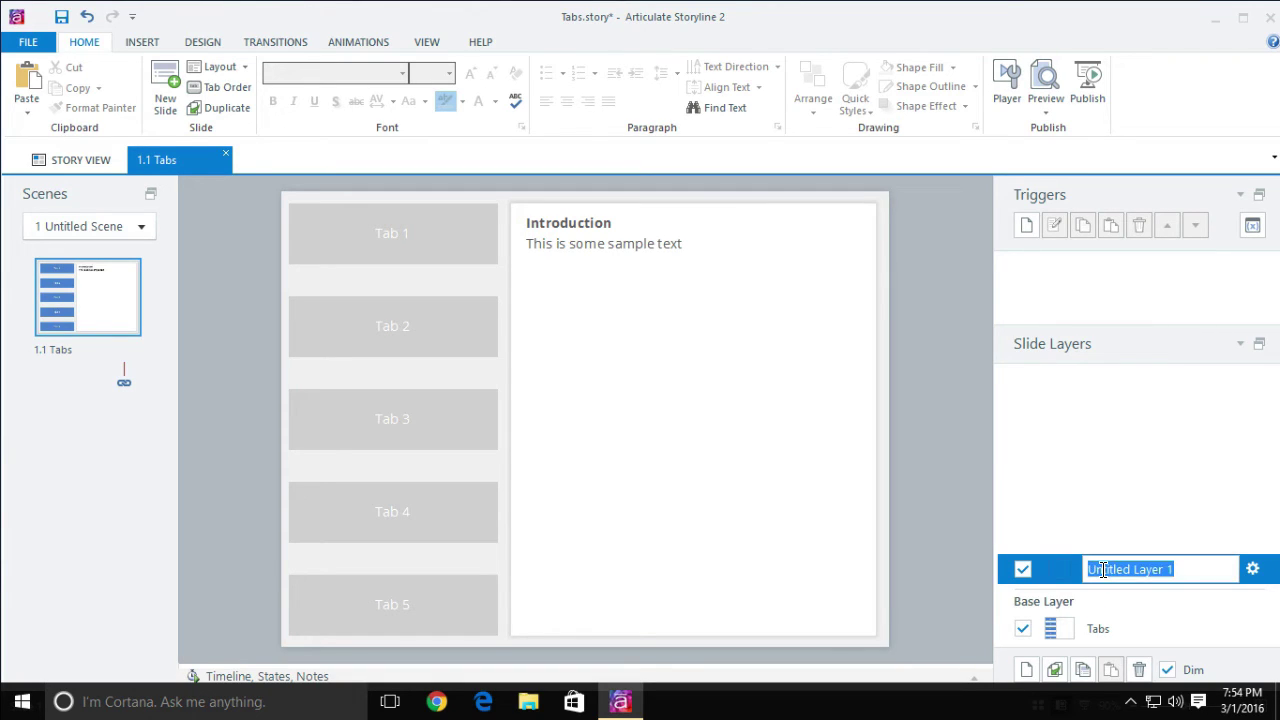
type("Lay")
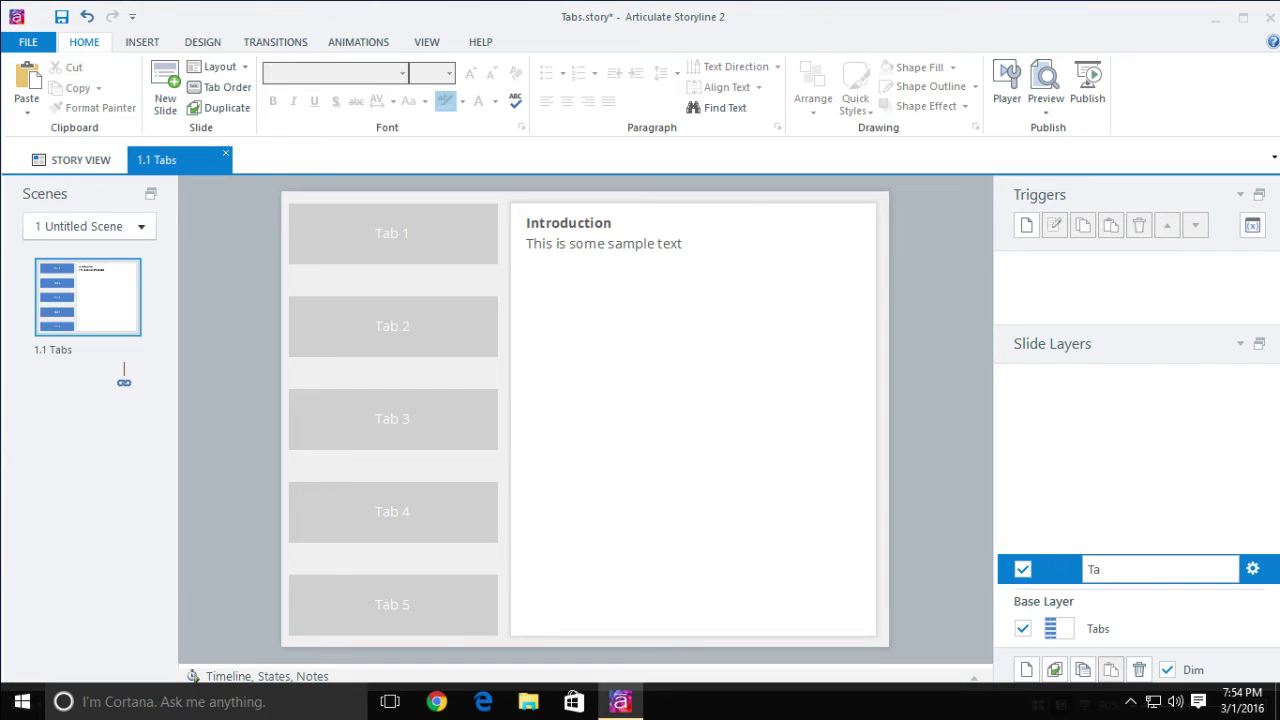
type("b1")
key("Return")
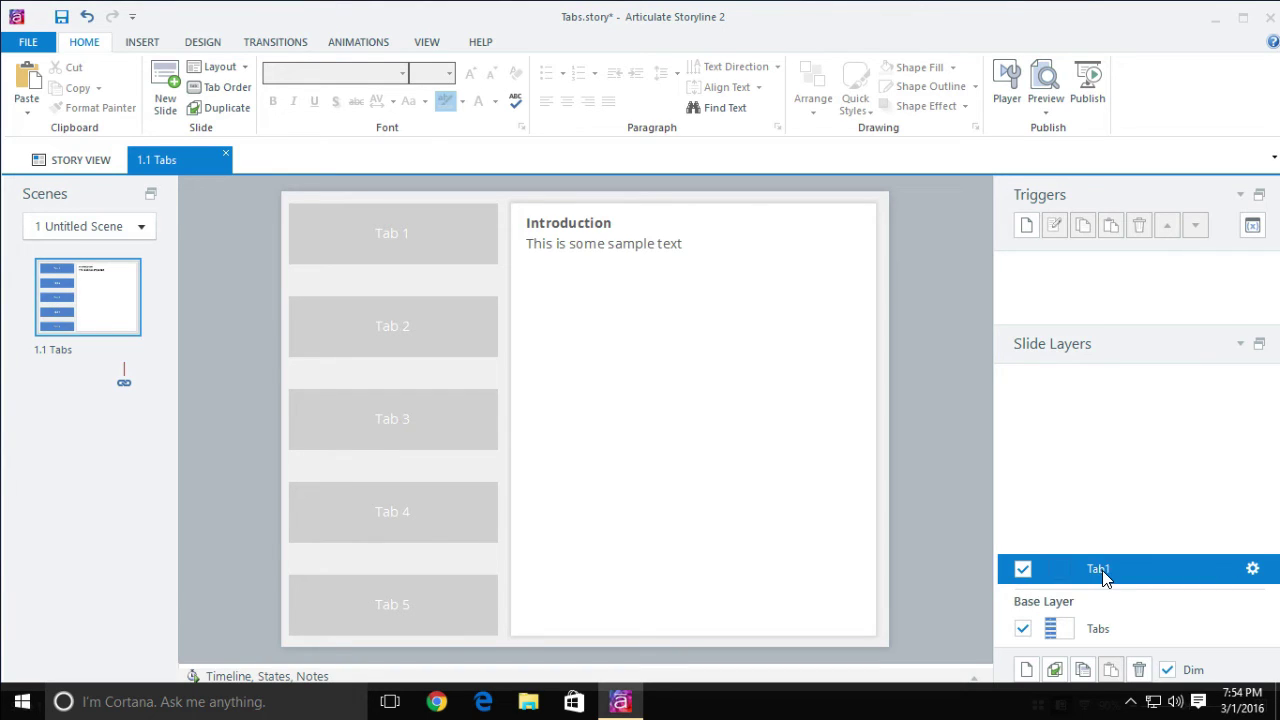
double_click(1104, 569)
left_click(1108, 569)
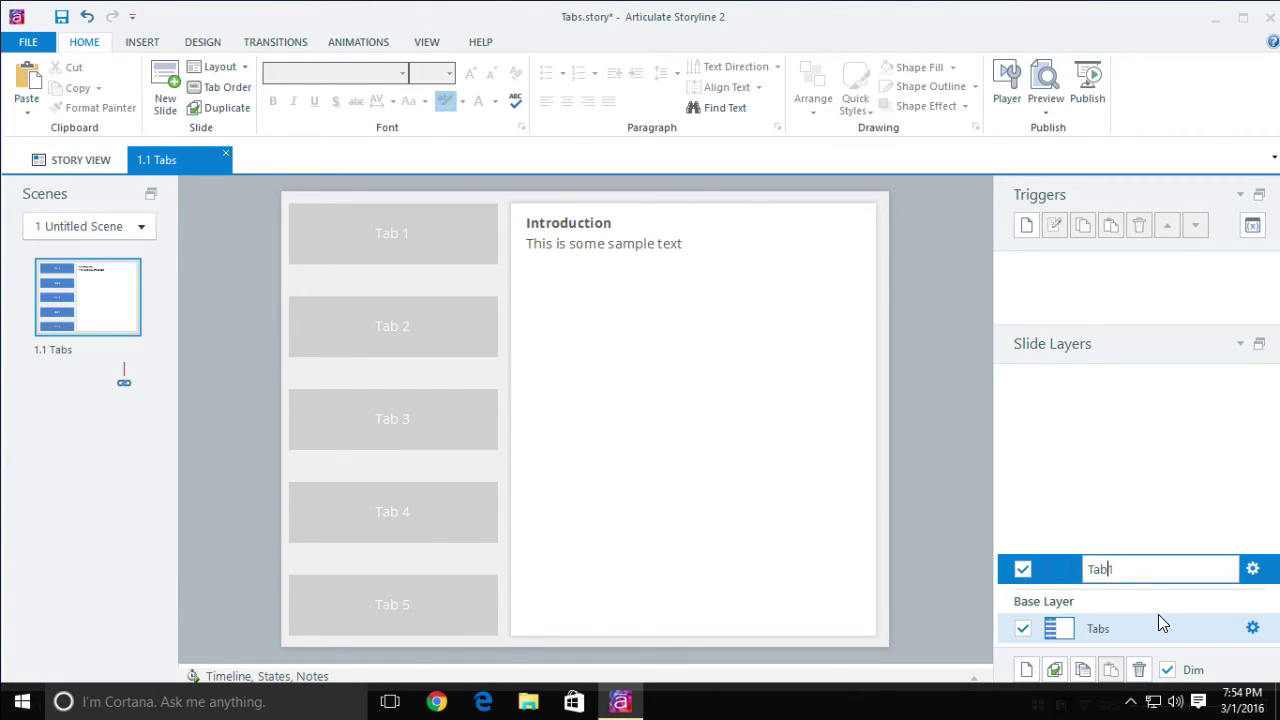
key("Return")
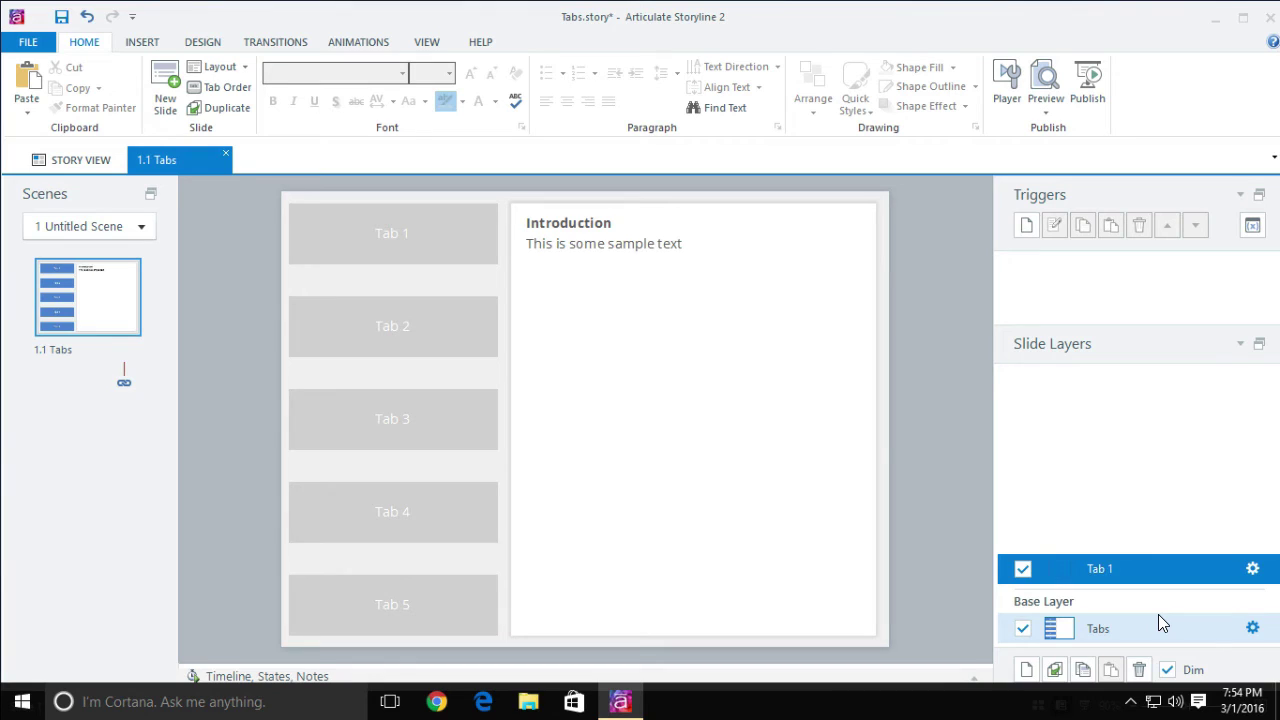
Create a second slide layer and name it Tab 2
left_click(1027, 670)
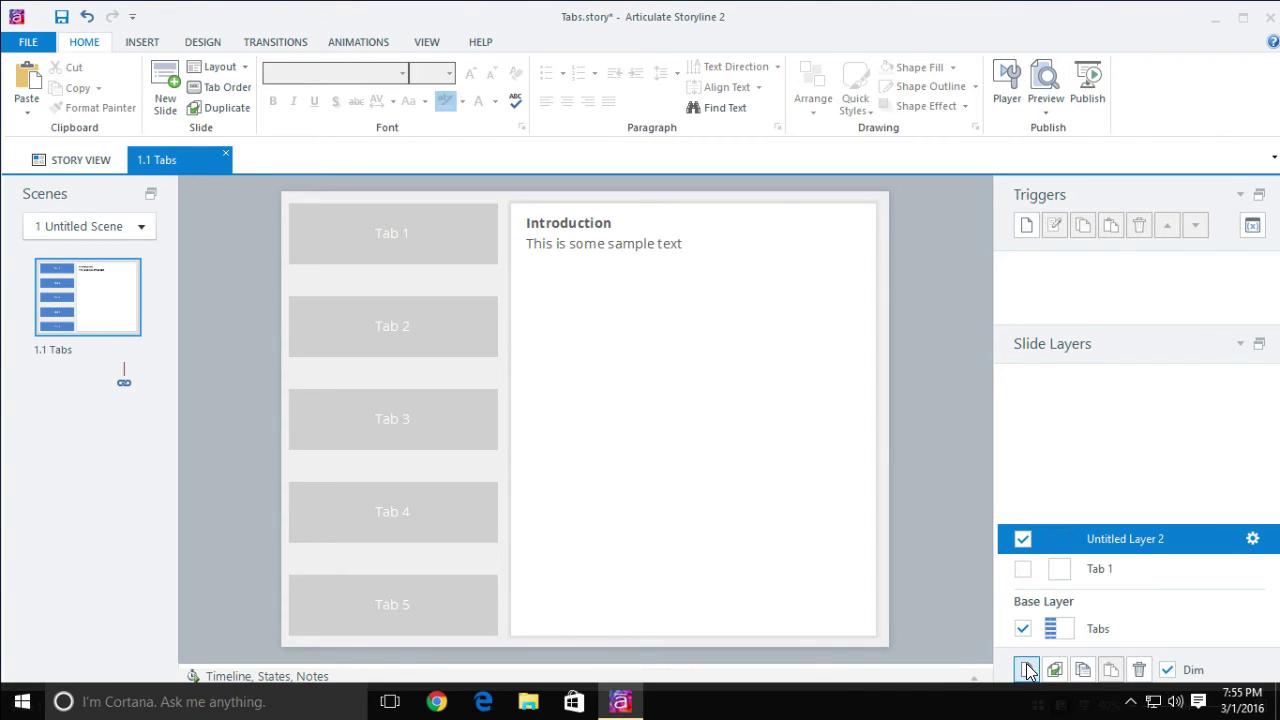
double_click(1130, 545)
type("Tab 2")
key("Return")
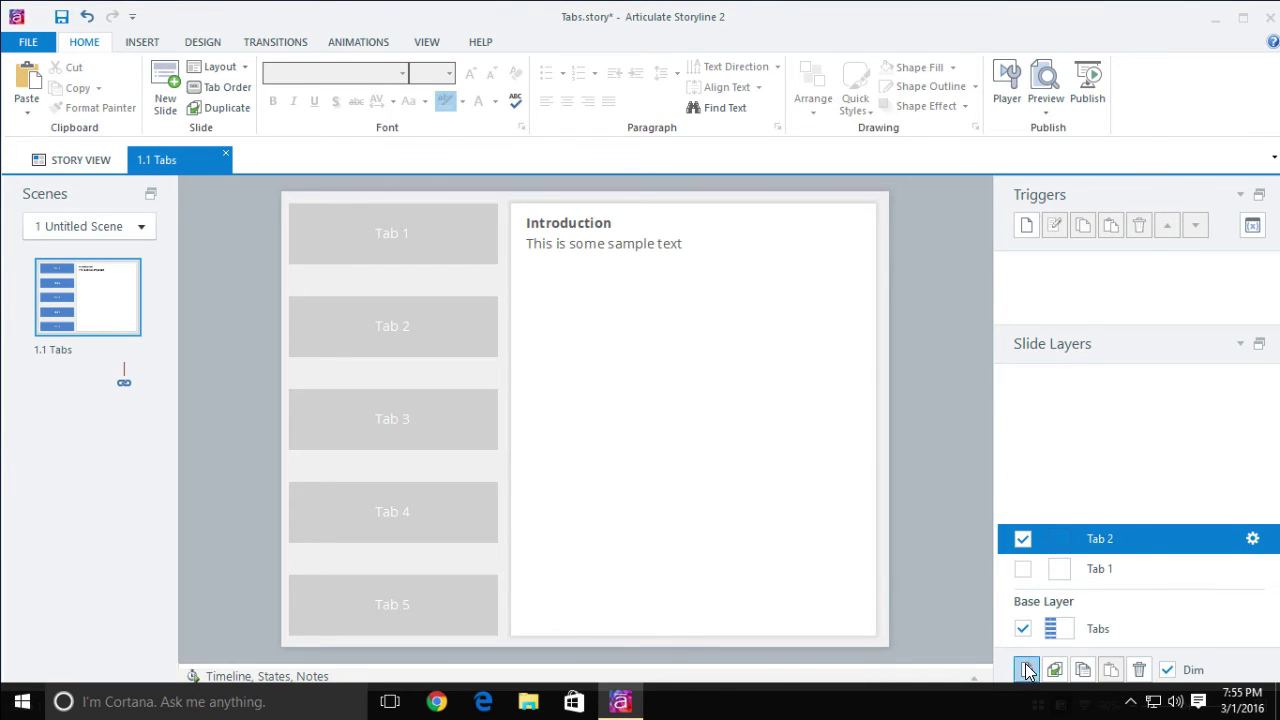
Create a third slide layer and name it Tab 3
left_click(1027, 670)
double_click(1119, 508)
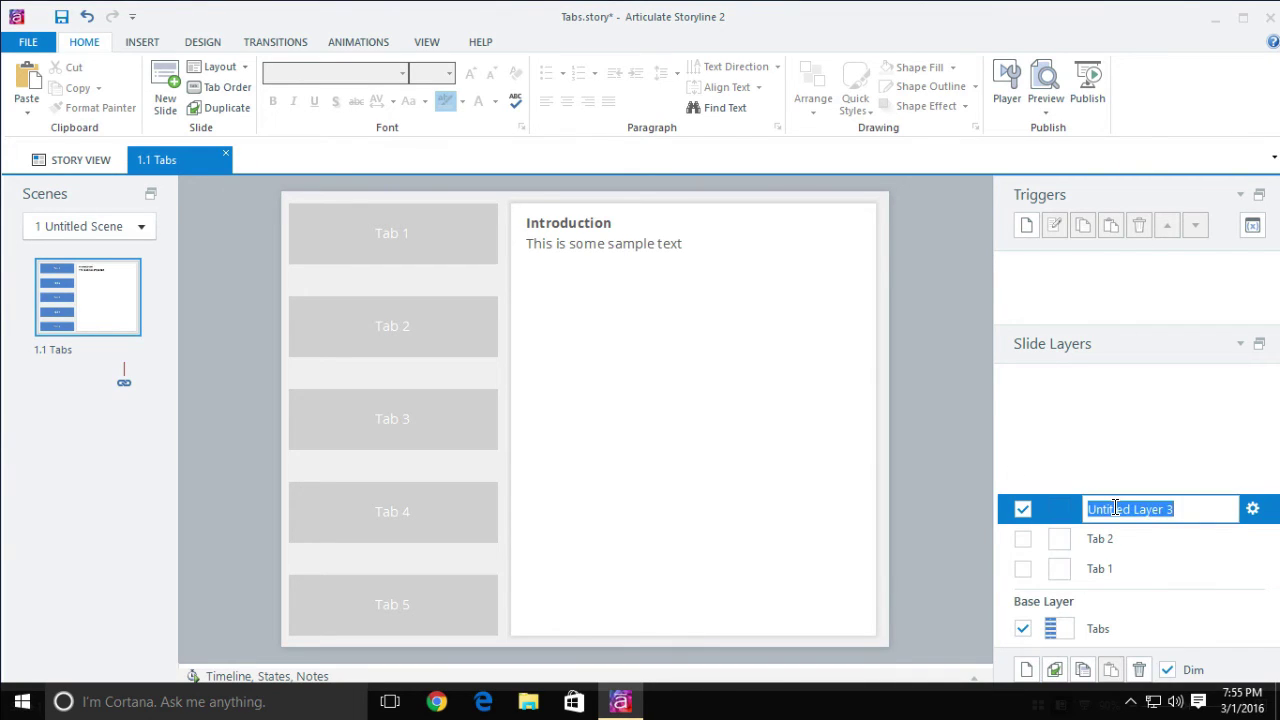
type("Tab 3")
key("Return")
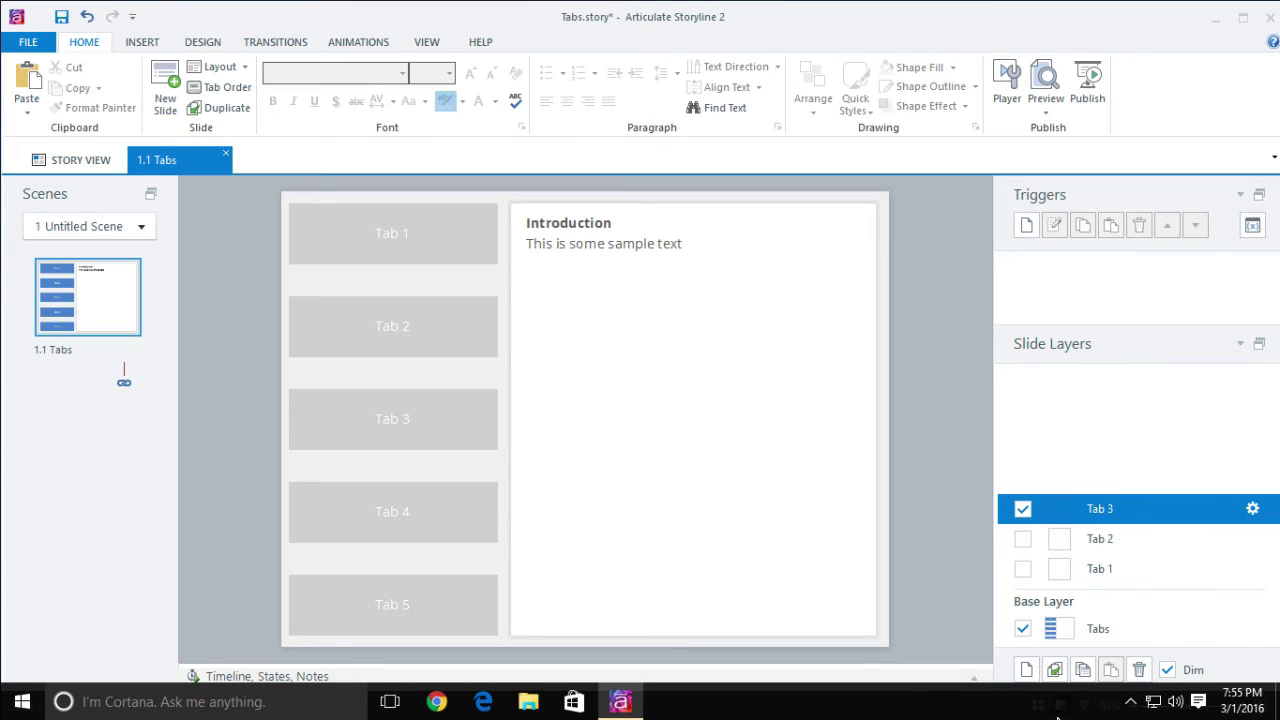
Create a fourth slide layer and name it Tab 4
left_click(1027, 670)
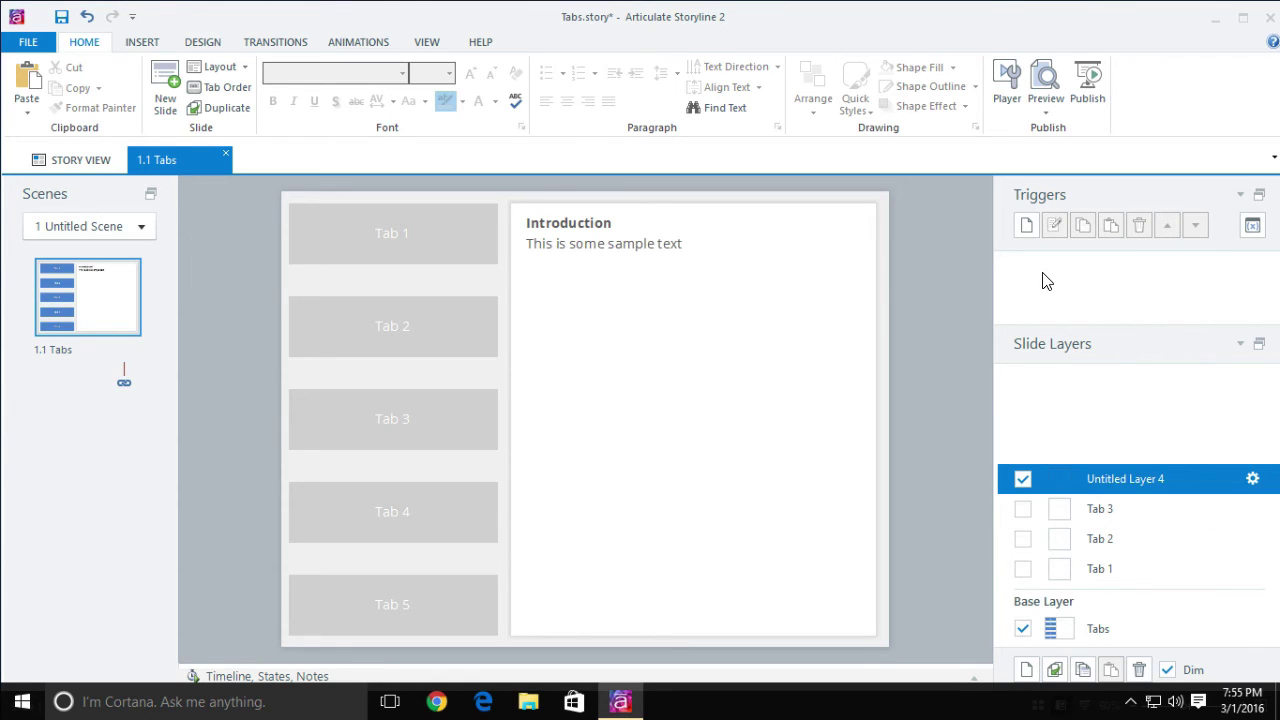
double_click(1152, 480)
type("Tab 4")
key("Return")
Create a fifth slide layer and name it Tab 5
left_click(1025, 670)
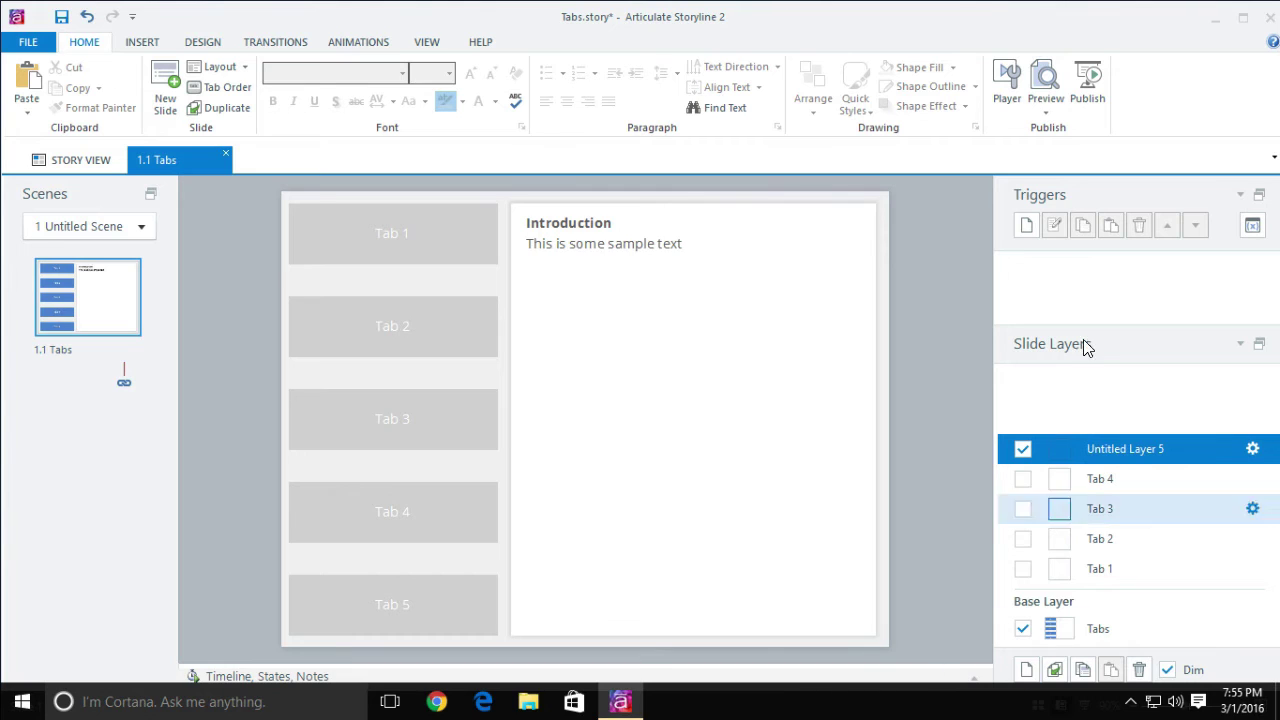
double_click(1140, 452)
type("Tab ")
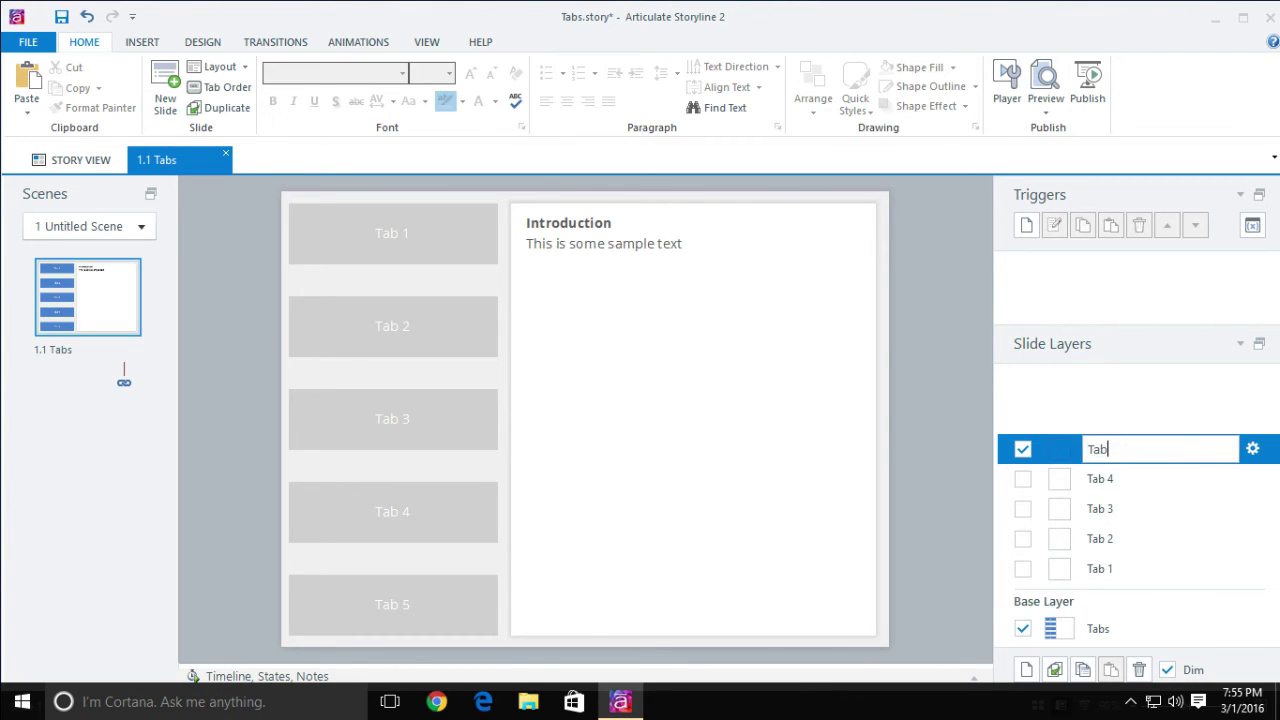
type("5")
key("Return")
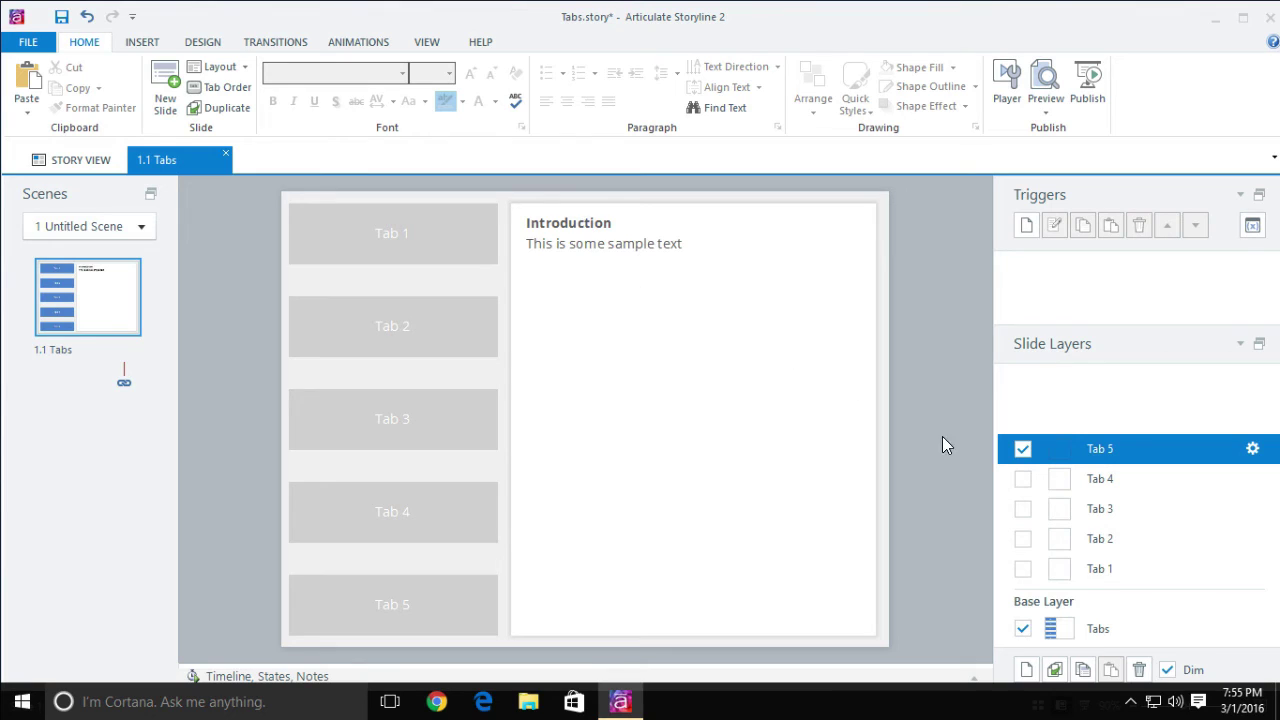
Hide the base layer's Text Box 1 and Text Box 2 on the Tab 5 layer's timeline
left_click(974, 677)
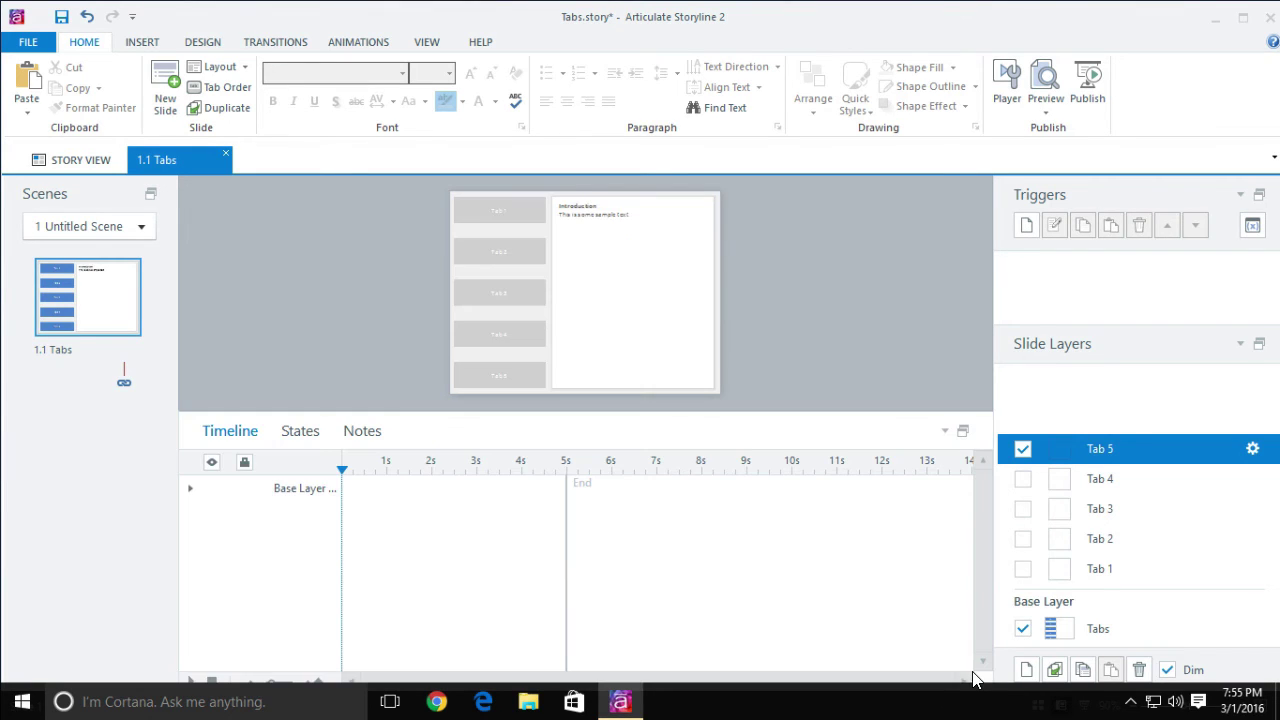
left_click(191, 489)
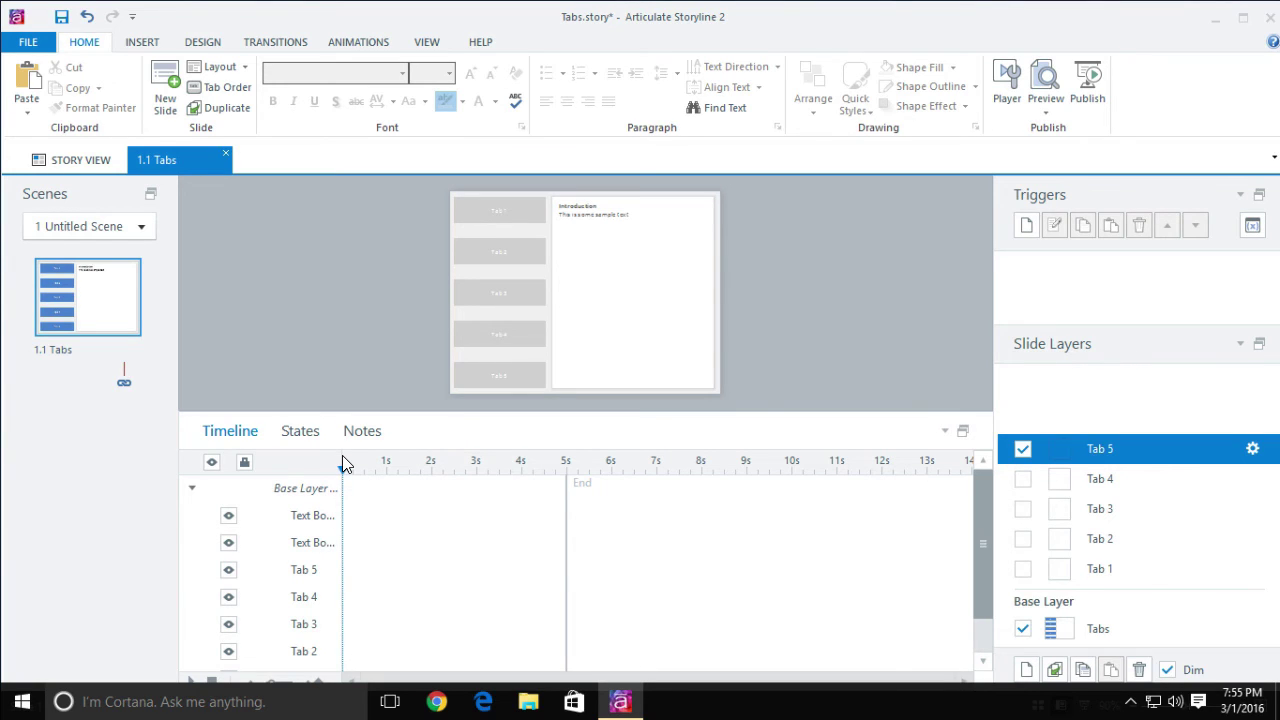
left_click_drag(341, 455, 351, 450)
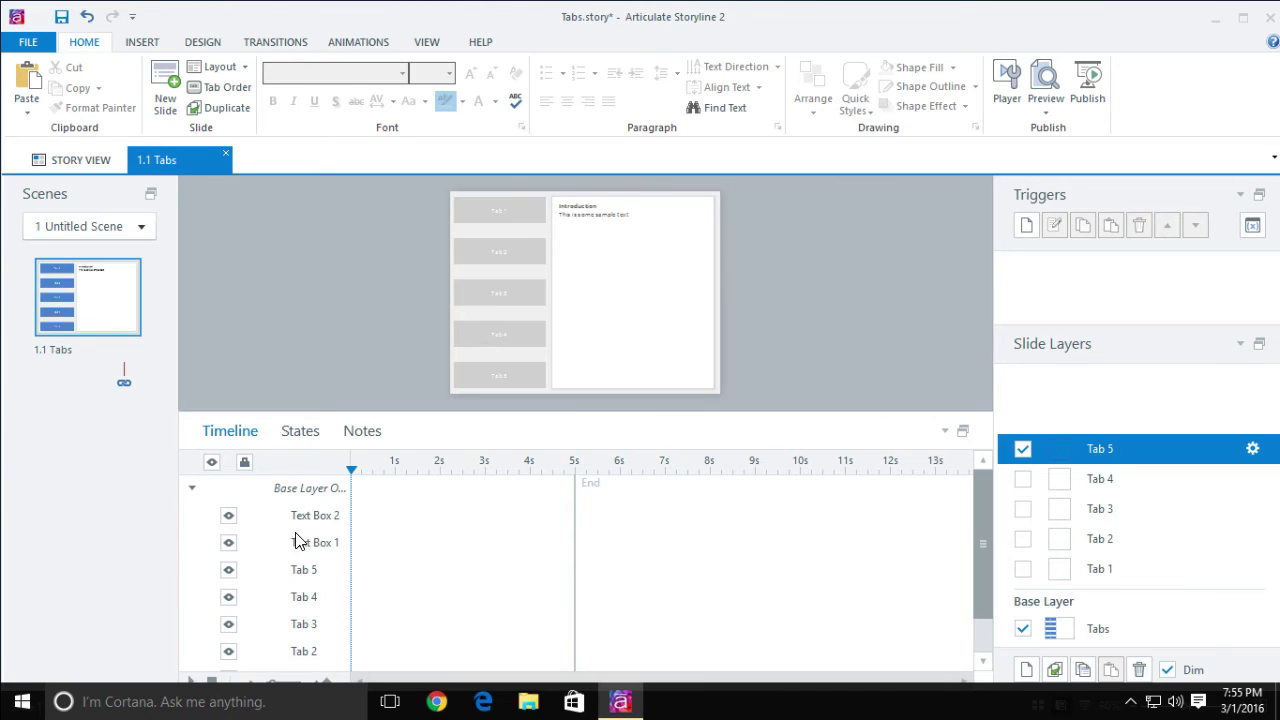
left_click(229, 520)
left_click(231, 542)
Hide the base layer's Text Box 1 and Text Box 2 on the Tab 4 and Tab 3 layers
left_click(1109, 477)
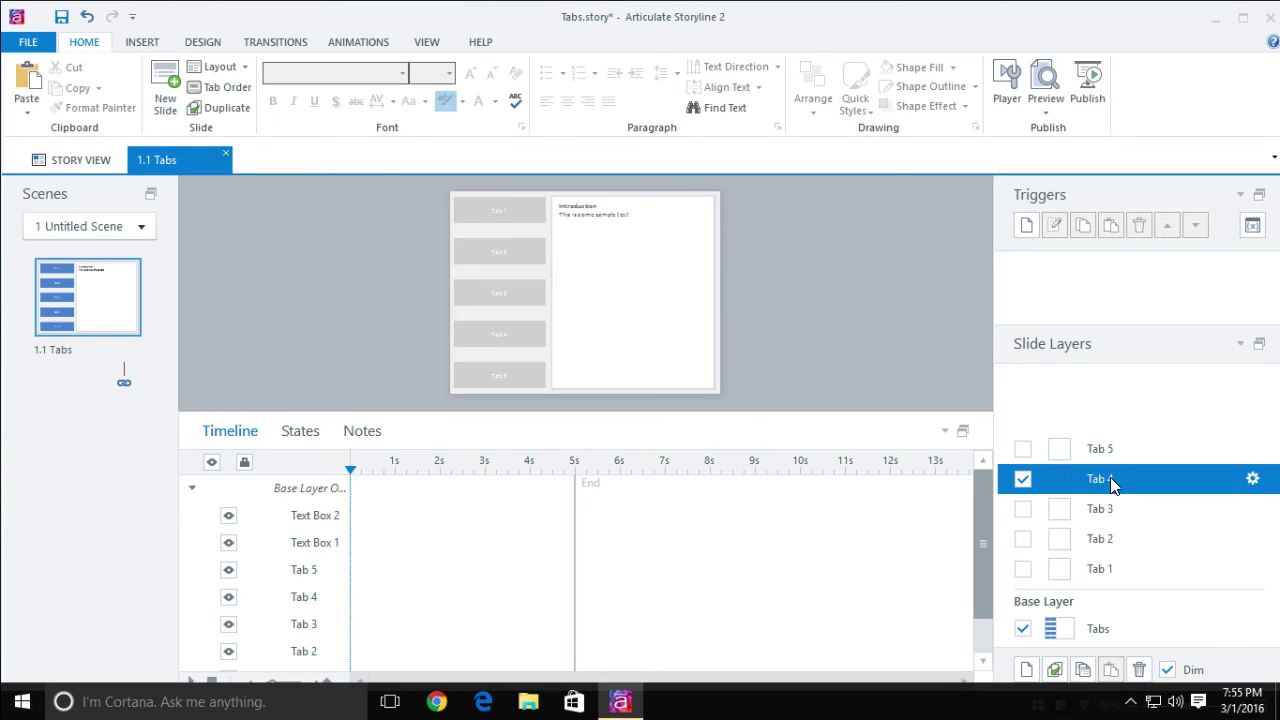
left_click(229, 542)
left_click(1150, 508)
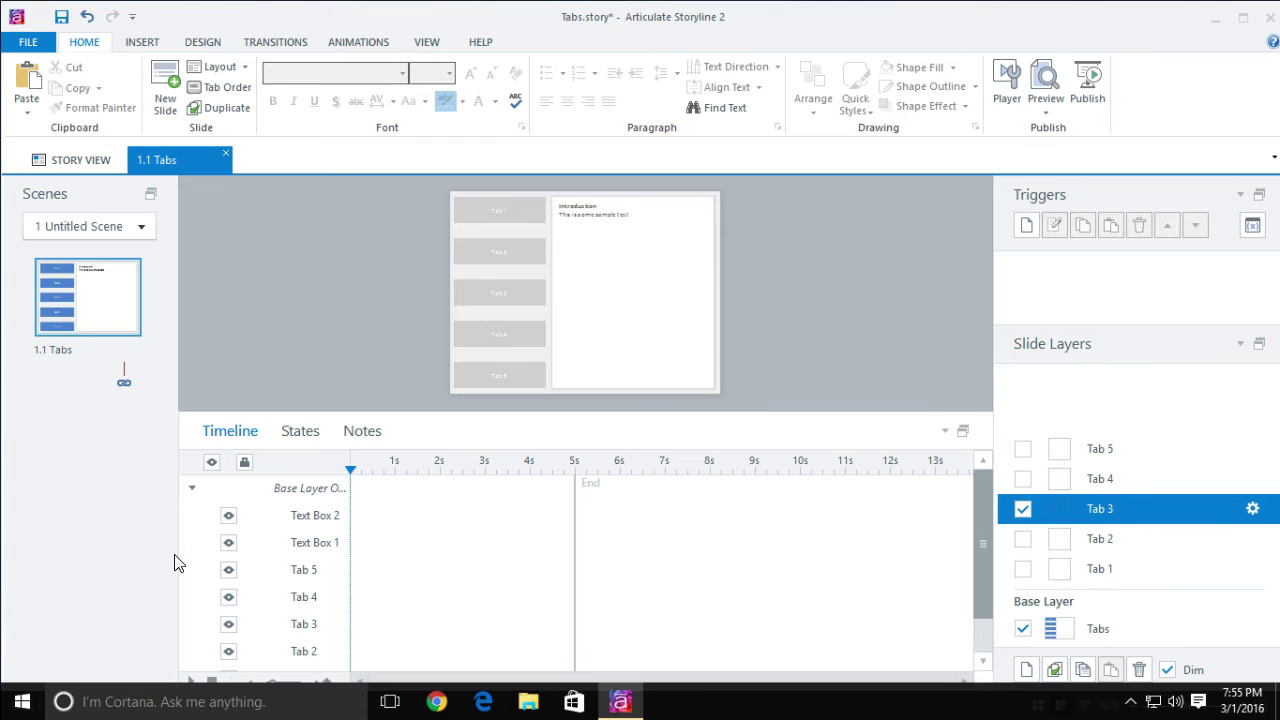
left_click(229, 515)
left_click(229, 542)
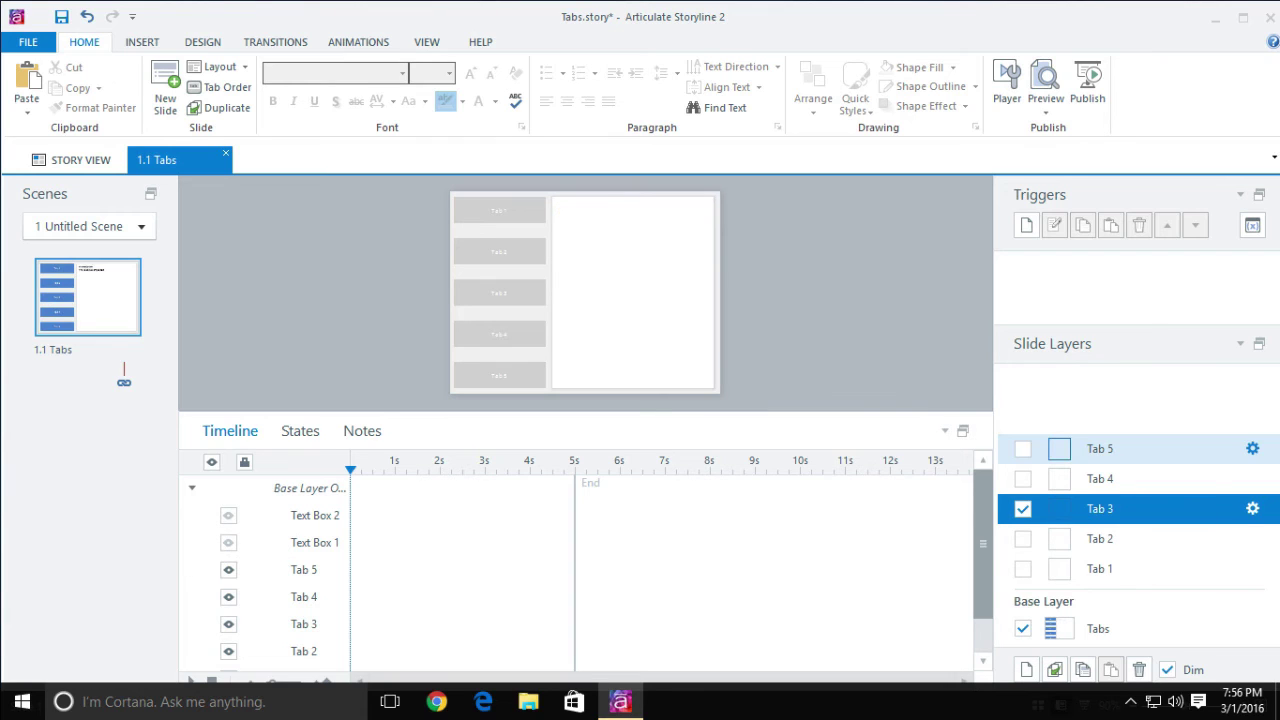
Hide the base layer's Text Box 1 and Text Box 2 on the Tab 2 and Tab 1 layers, and collapse the timeline
left_click(1127, 540)
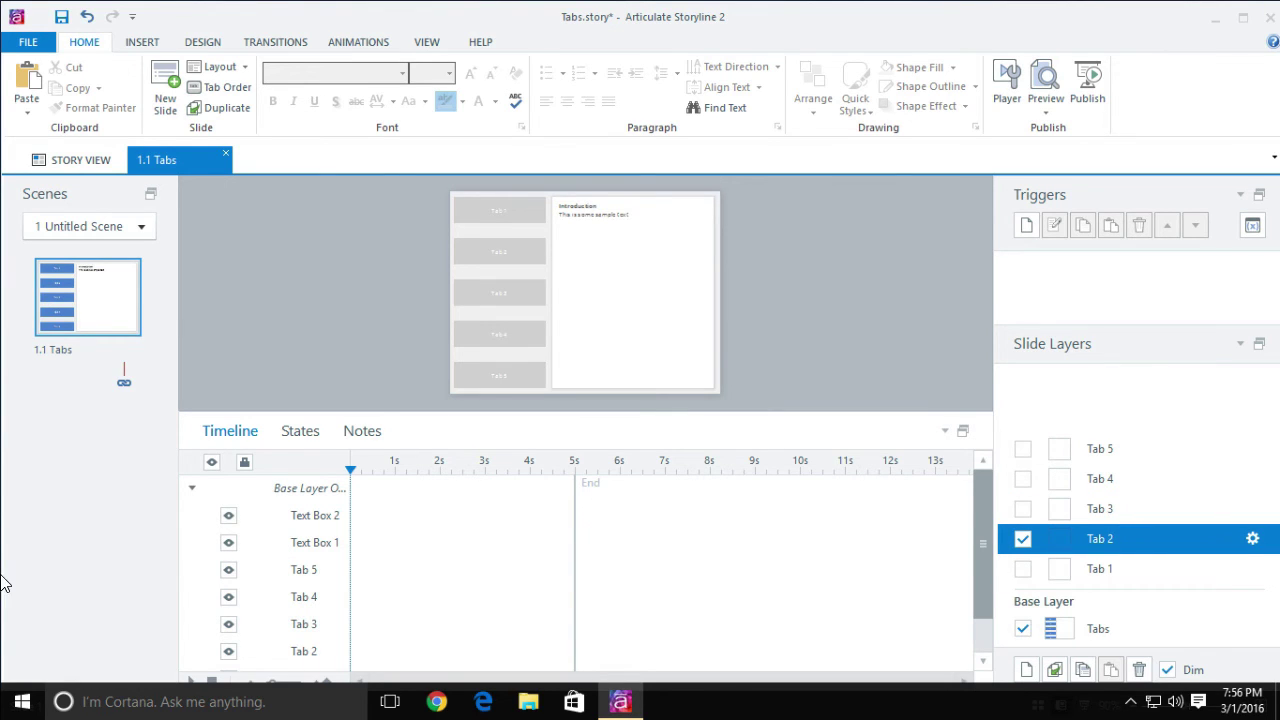
left_click(229, 515)
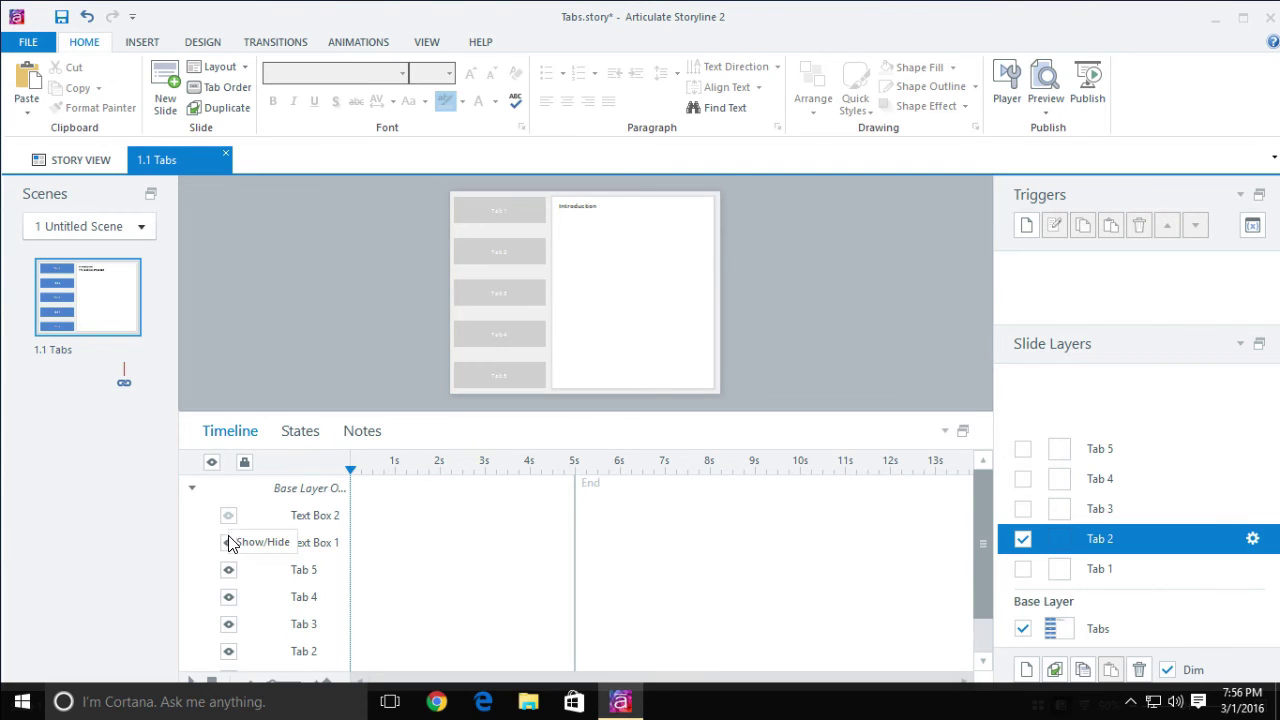
left_click(229, 542)
left_click(1094, 566)
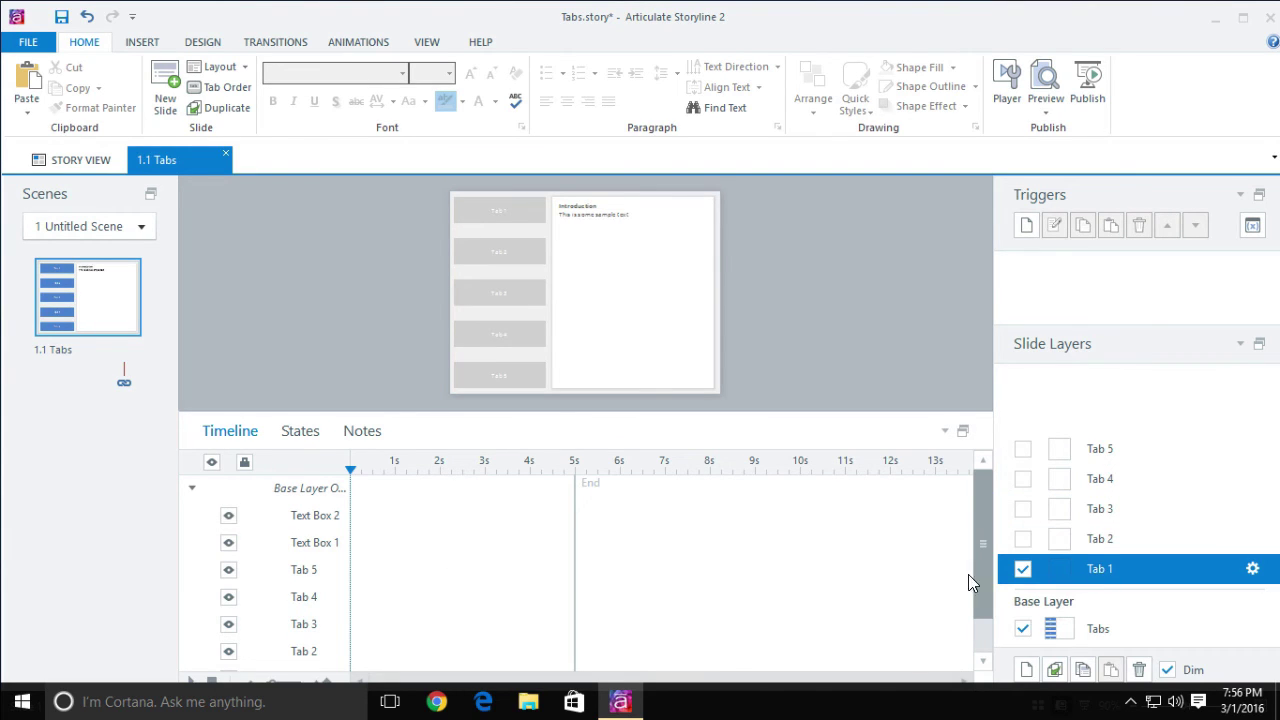
left_click(228, 515)
left_click(229, 542)
left_click(192, 488)
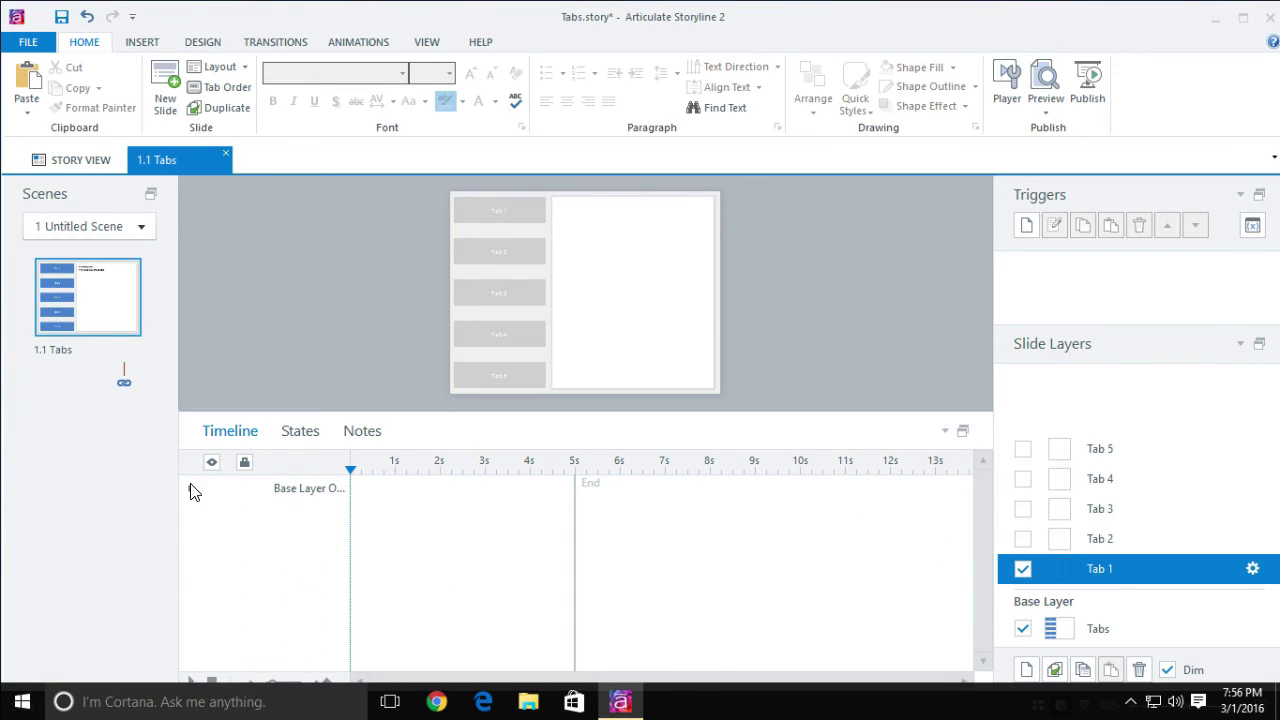
left_click(944, 432)
Copy the Introduction heading and sample text boxes from the base layer into the Tab 1 layer
left_click(1100, 628)
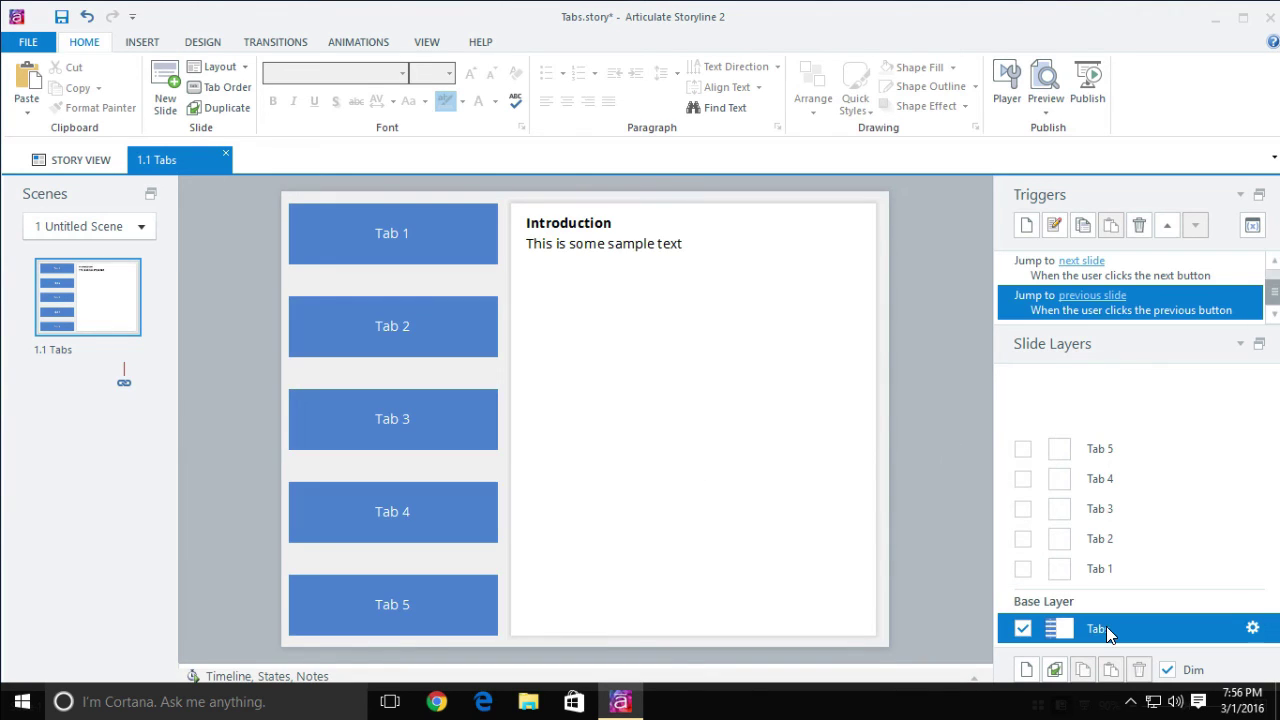
left_click(565, 209)
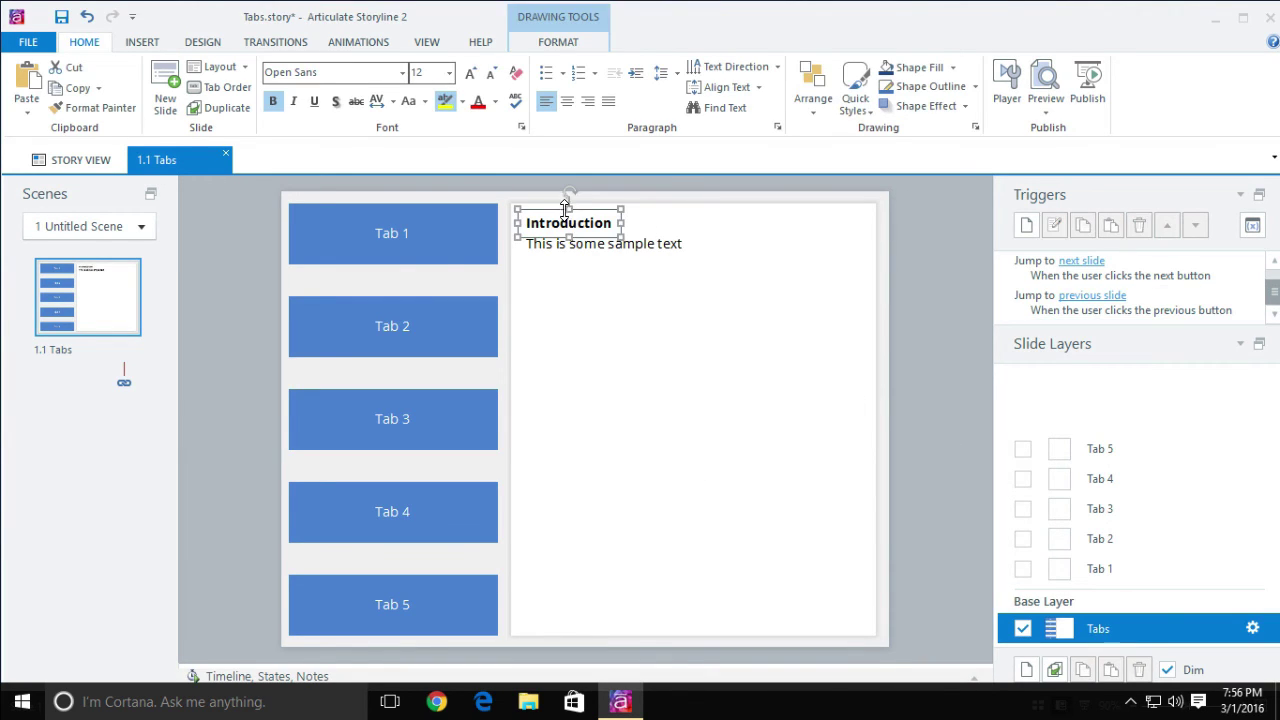
left_click(577, 256, "shift")
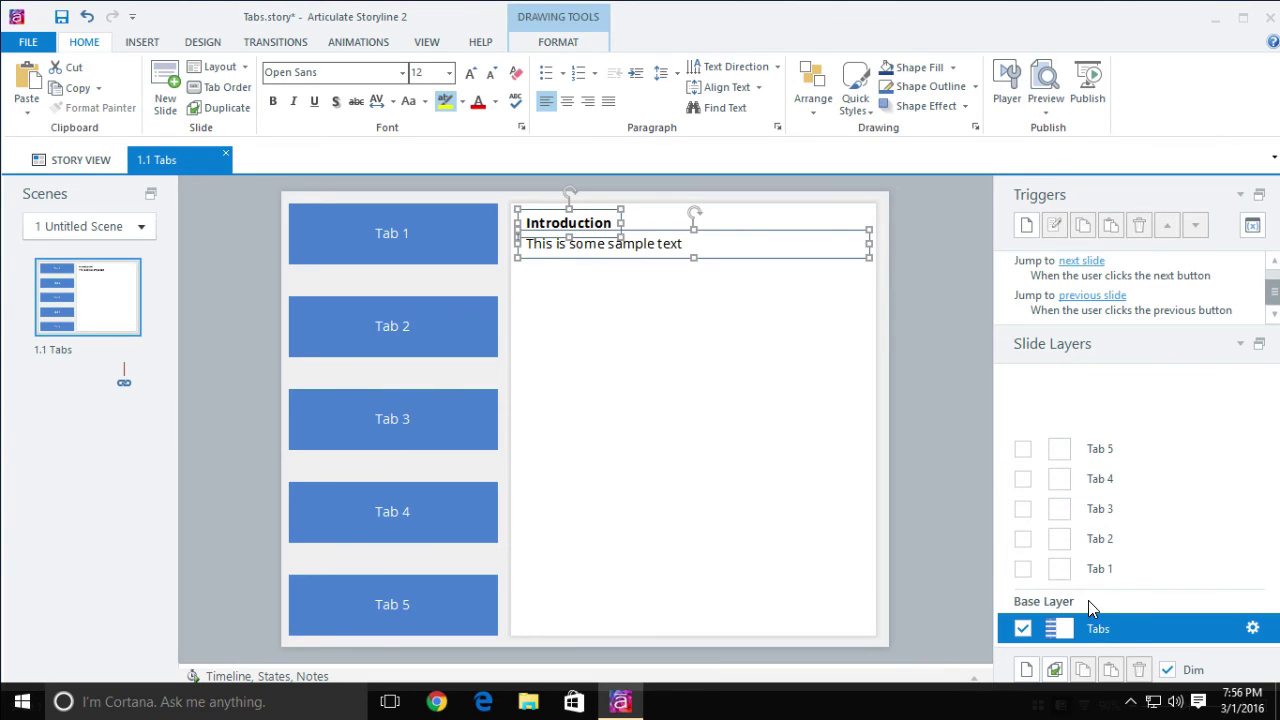
left_click(1107, 543)
left_click(1116, 558)
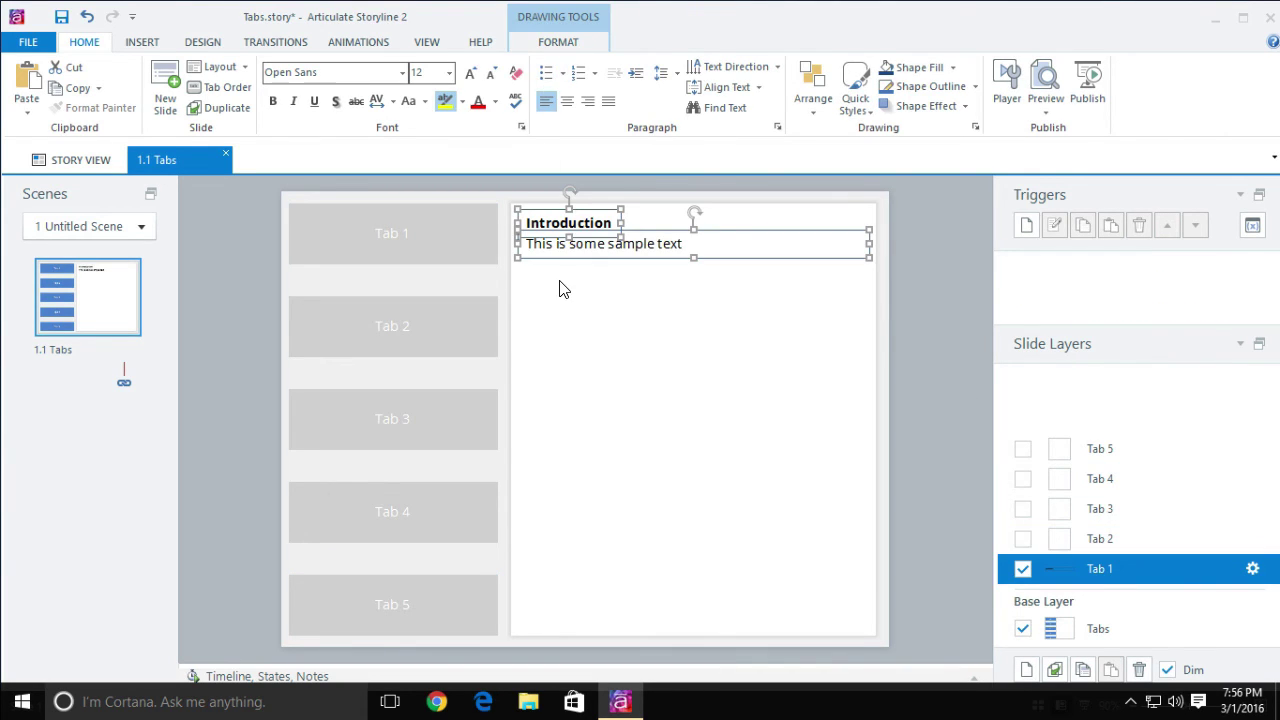
Change the heading text on the Tab 1 layer to "Tab 1"
left_click(553, 221)
double_click(553, 221)
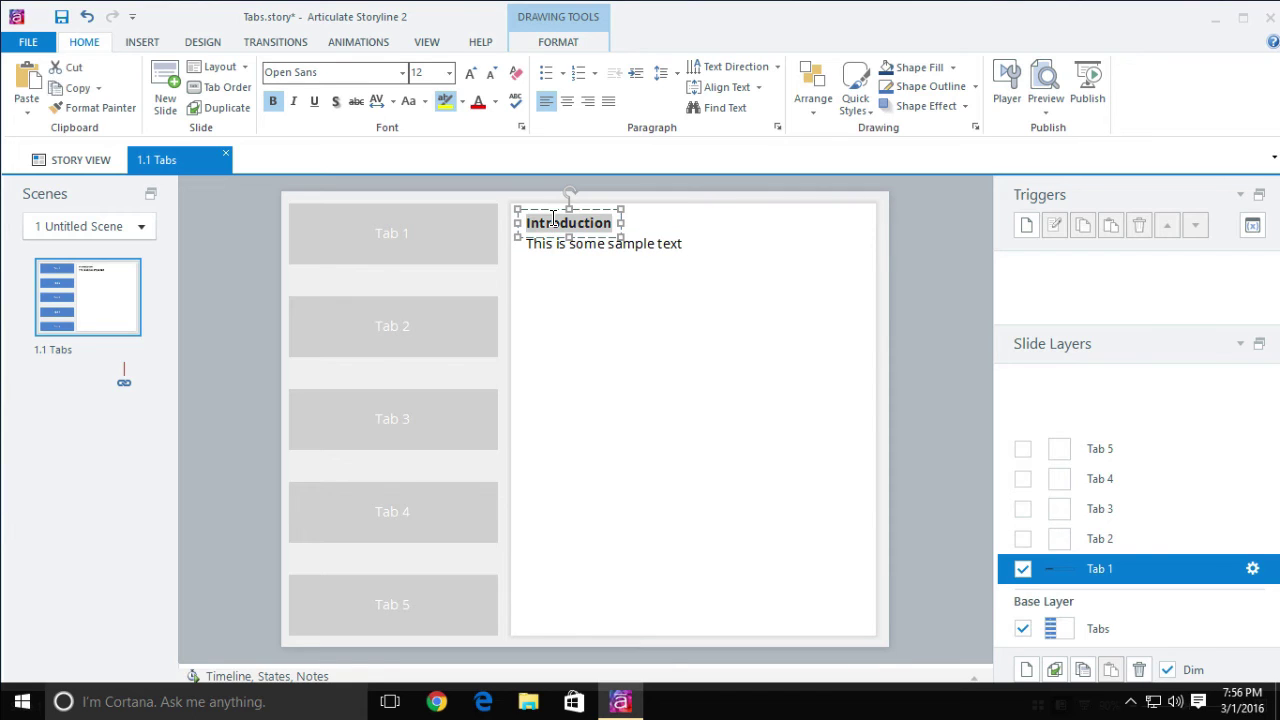
type("Tab 1")
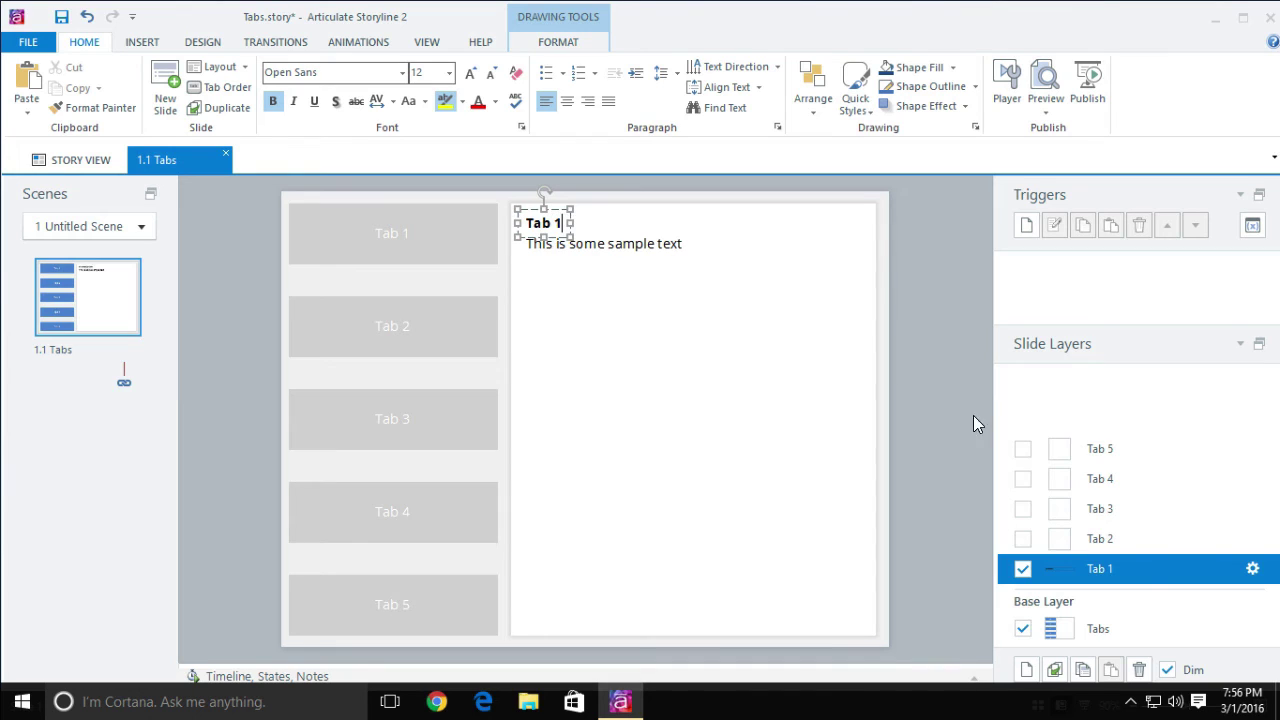
Paste the copied text boxes into the Tab 2 layer and change the heading to "Tab 2"
left_click(1145, 540)
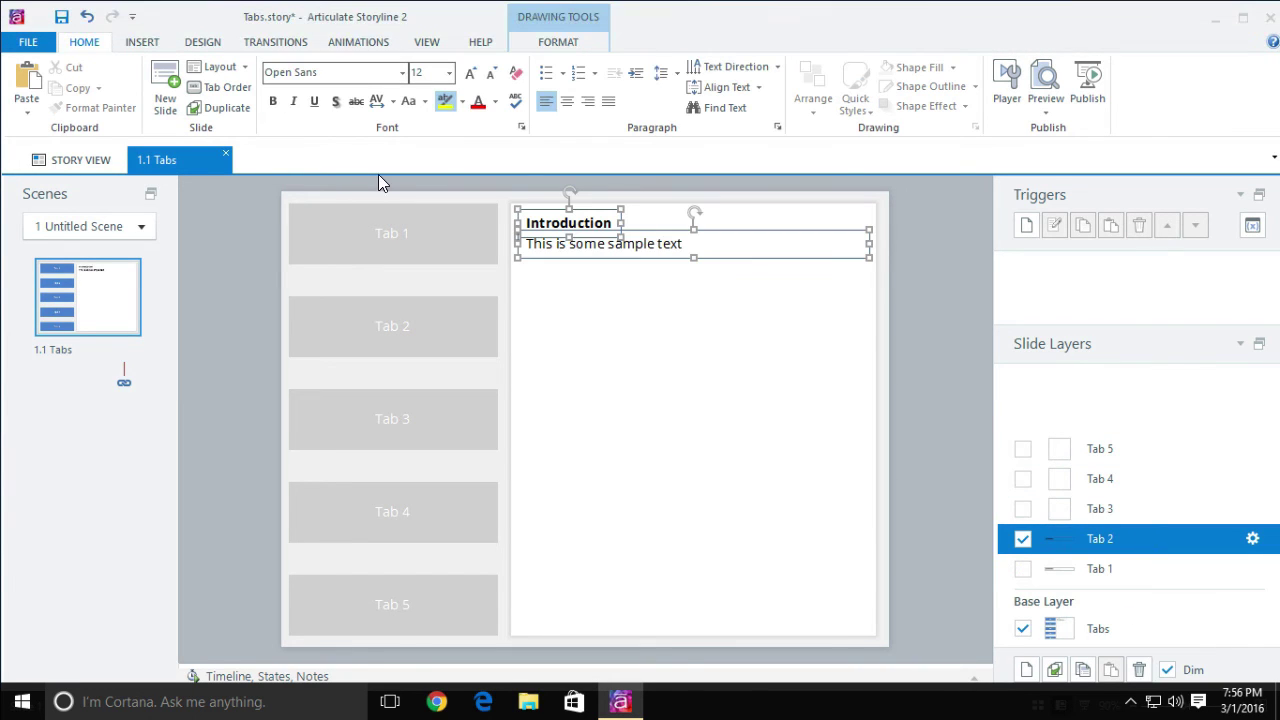
left_click(580, 221)
double_click(580, 221)
key("BackSpace")
type("Tab 2")
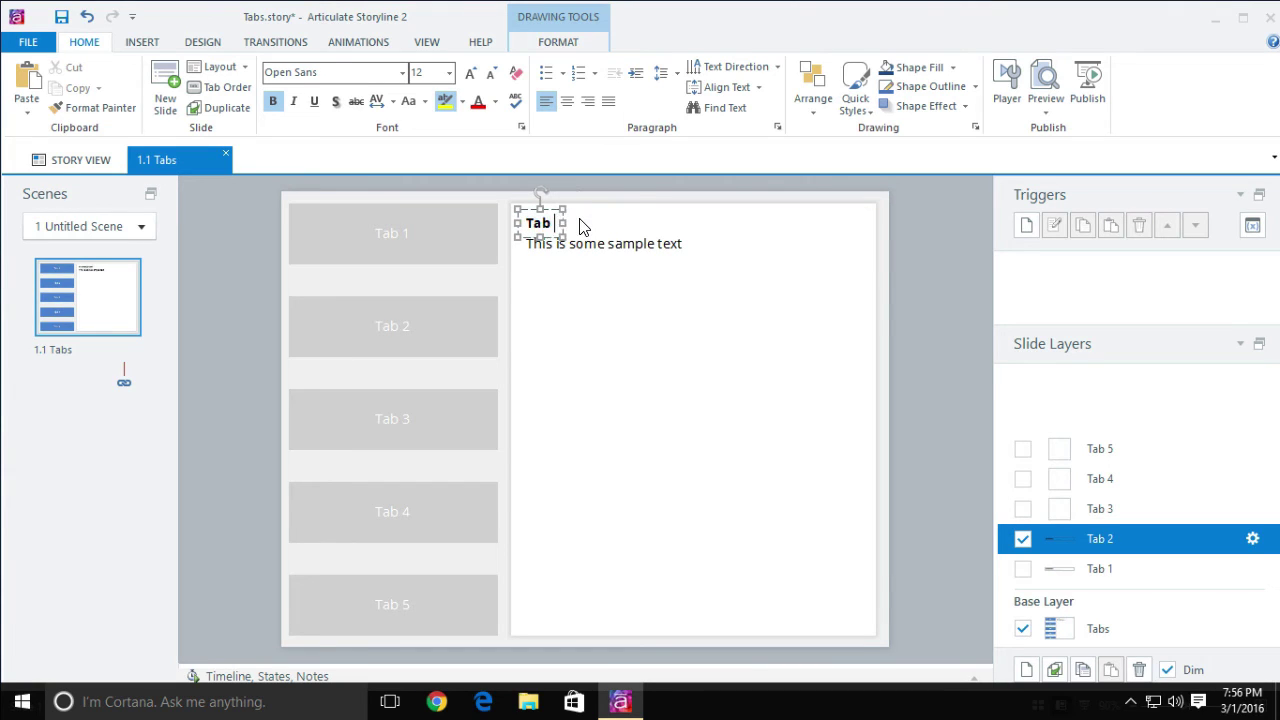
Paste the copied text boxes into the Tab 3 layer and change the heading to "Tab 3"
left_click(1190, 508)
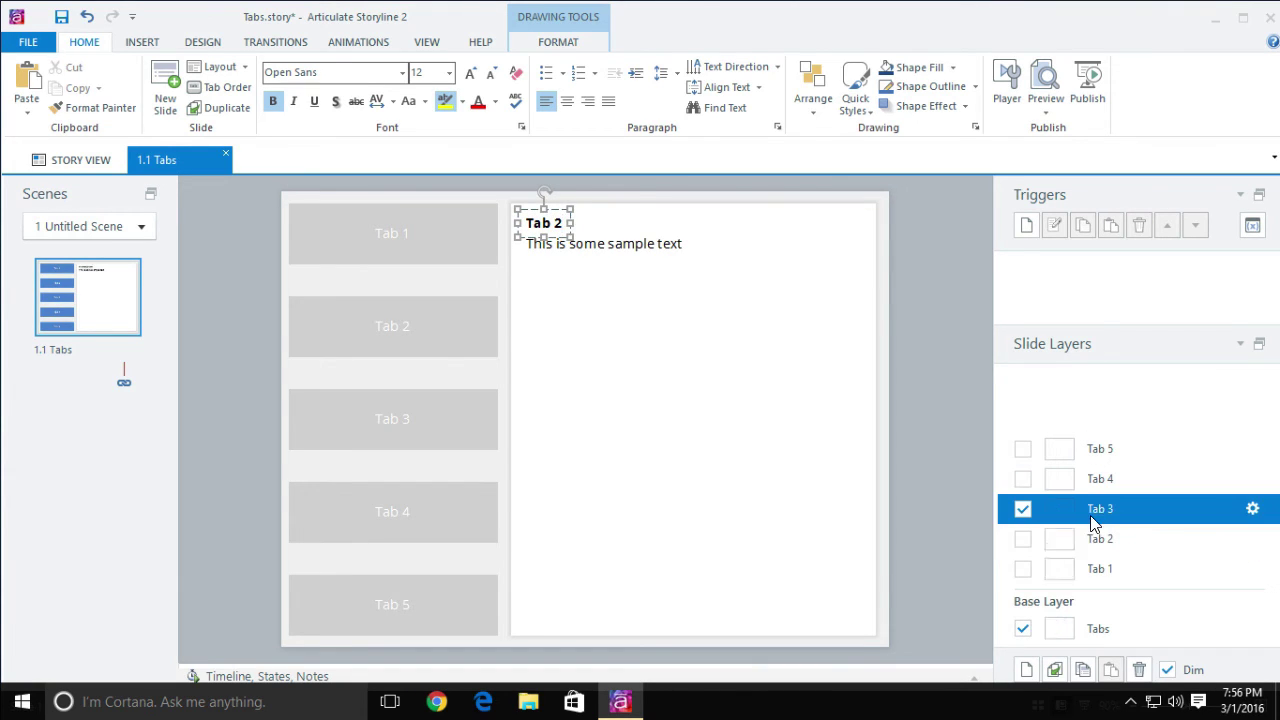
key("ctrl+v")
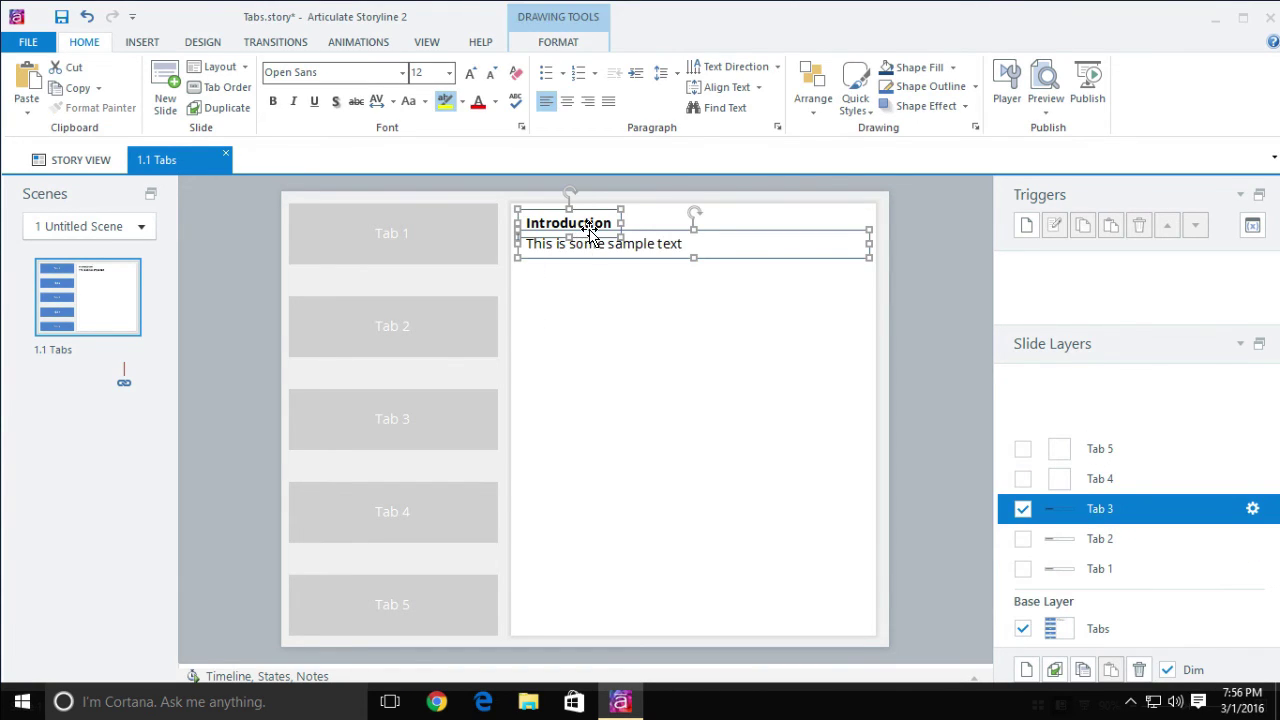
left_click(590, 222)
double_click(590, 223)
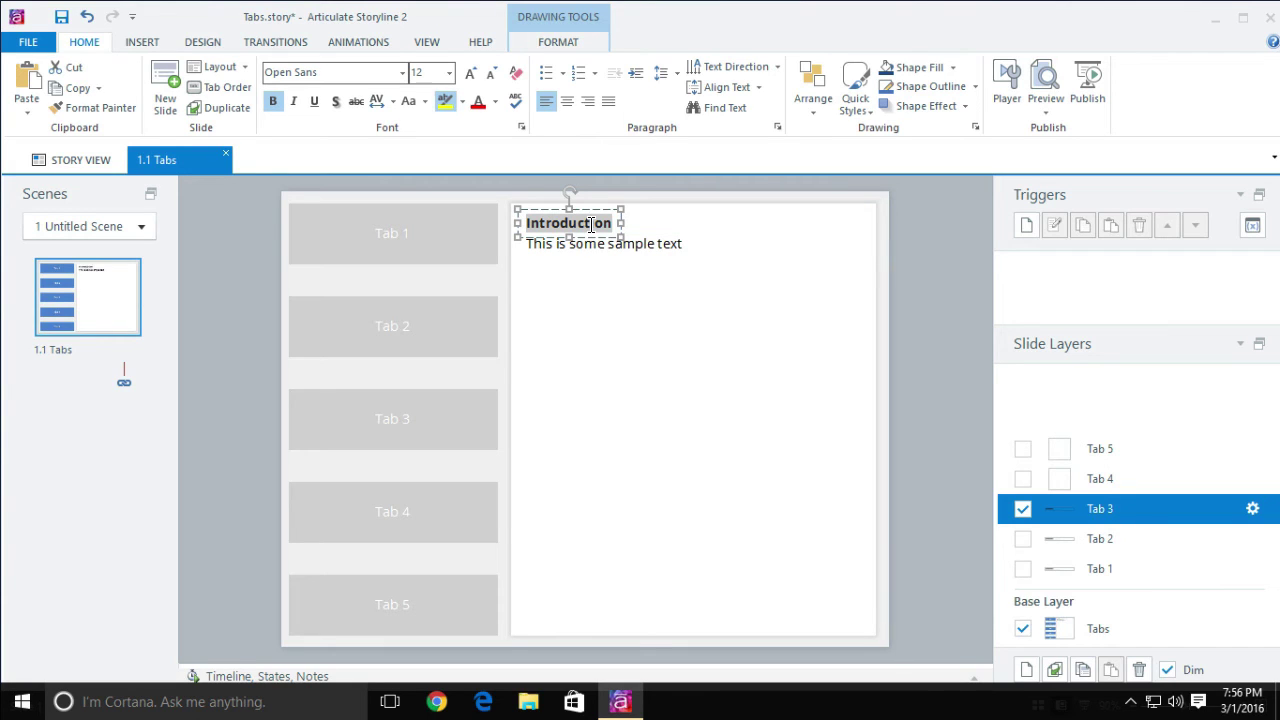
type("Tab 3")
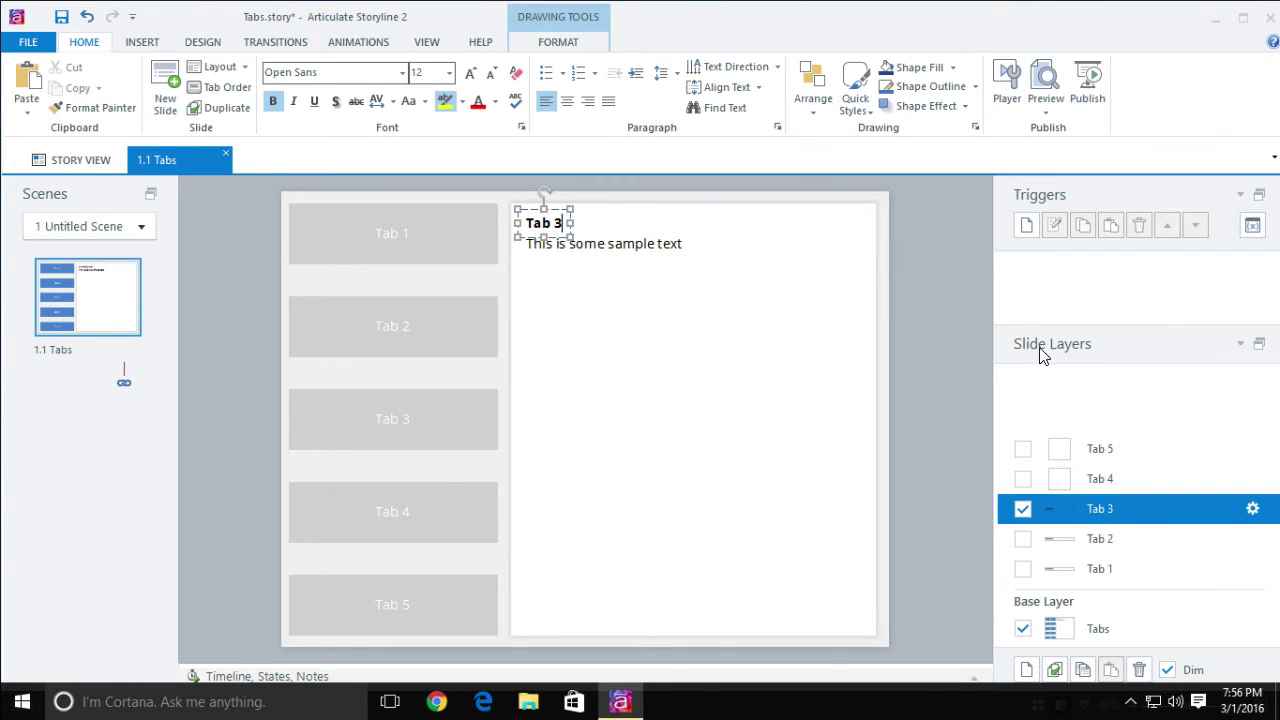
Paste the copied text boxes into the Tab 4 layer and change the heading to "Tab 4"
left_click(1150, 480)
key("ctrl+v")
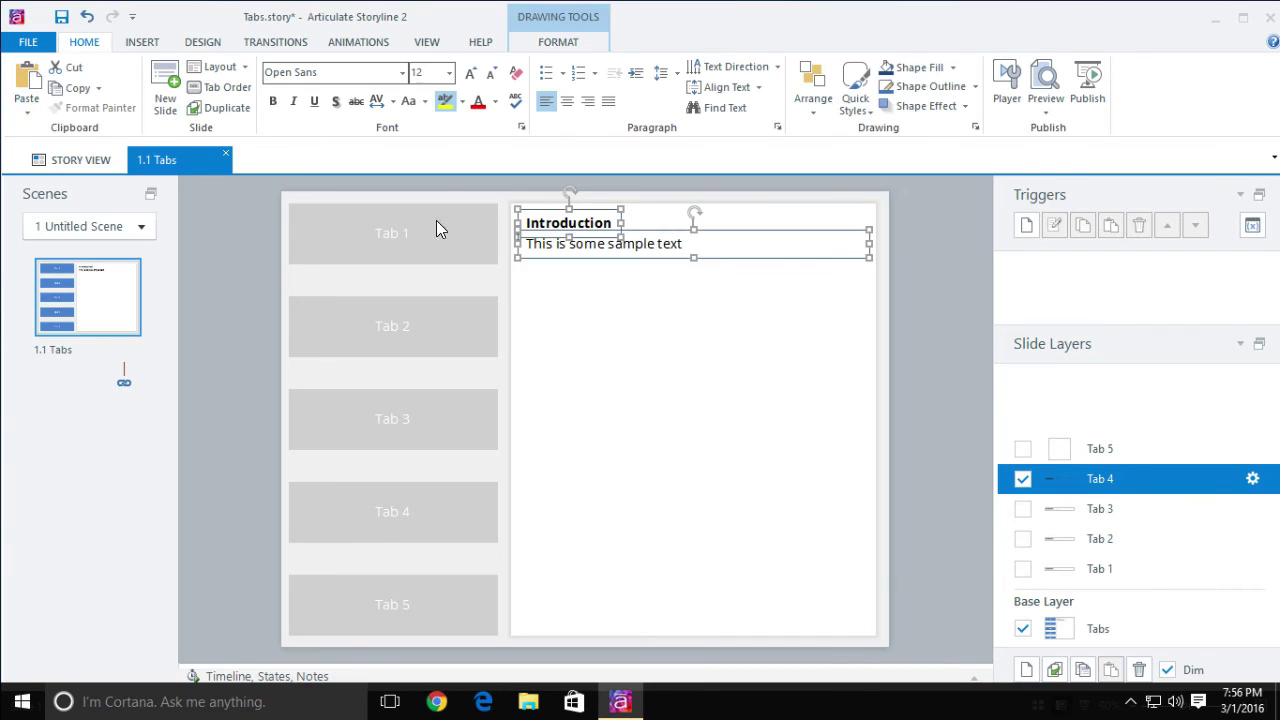
left_click(529, 218)
double_click(531, 220)
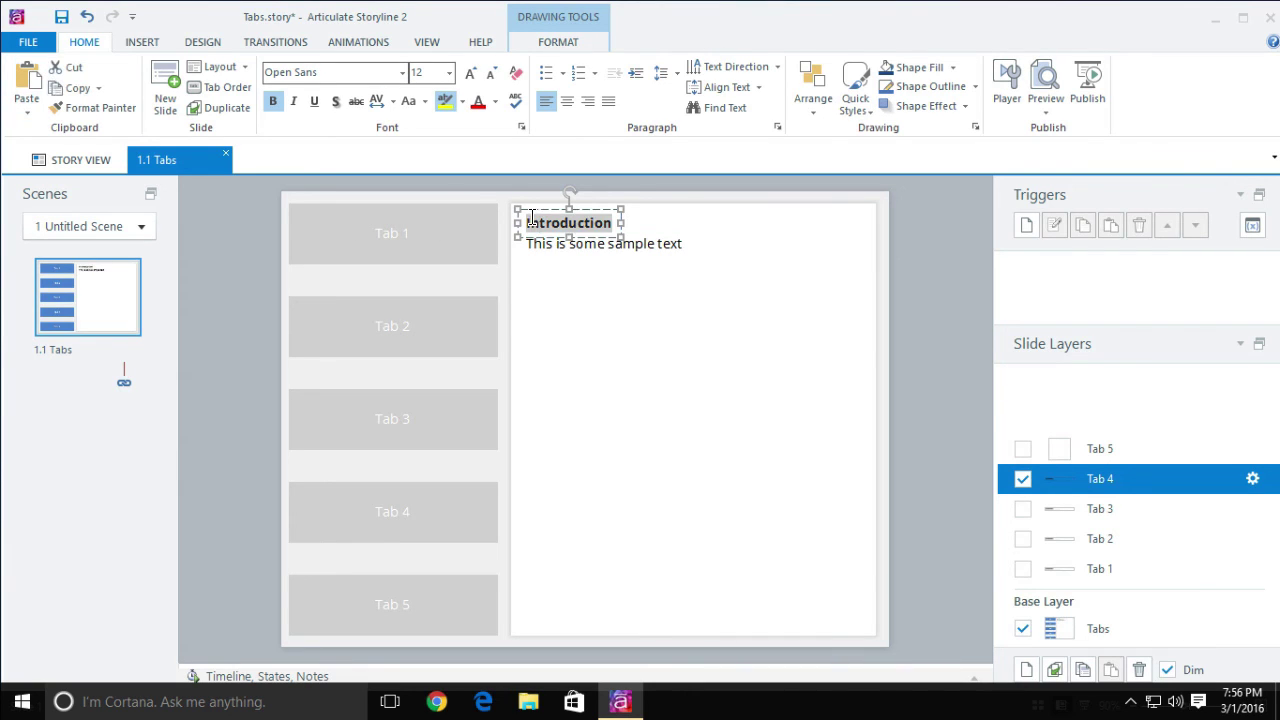
type("Tab 4")
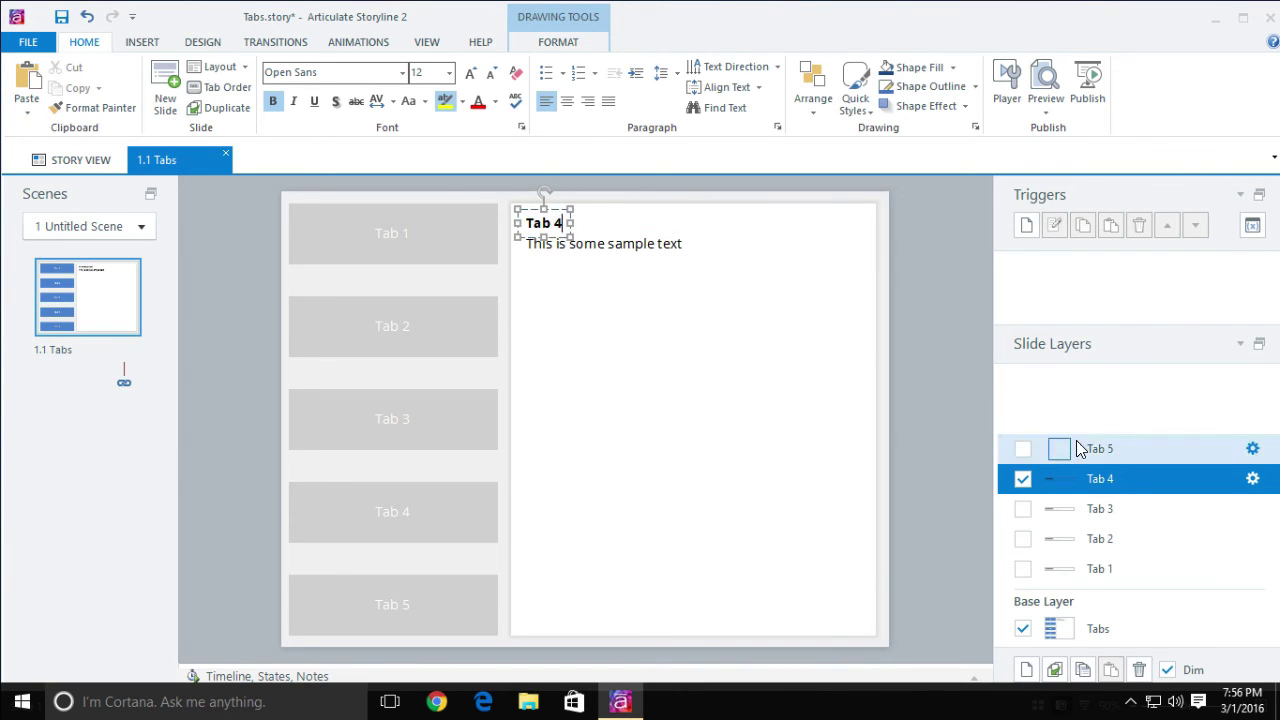
Paste the copied text boxes into the Tab 5 layer and change the heading to "Tab 5"
left_click(1078, 449)
key("ctrl+v")
left_click(552, 222)
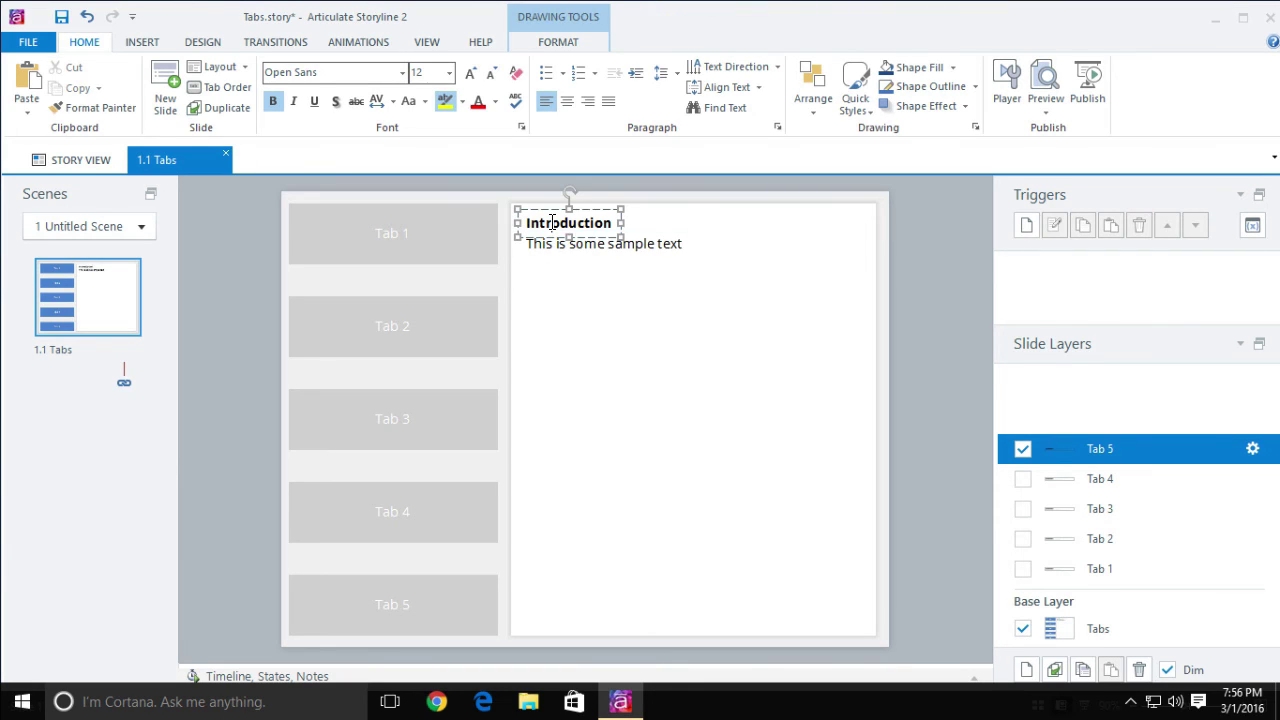
double_click(552, 222)
type("Tab 5")
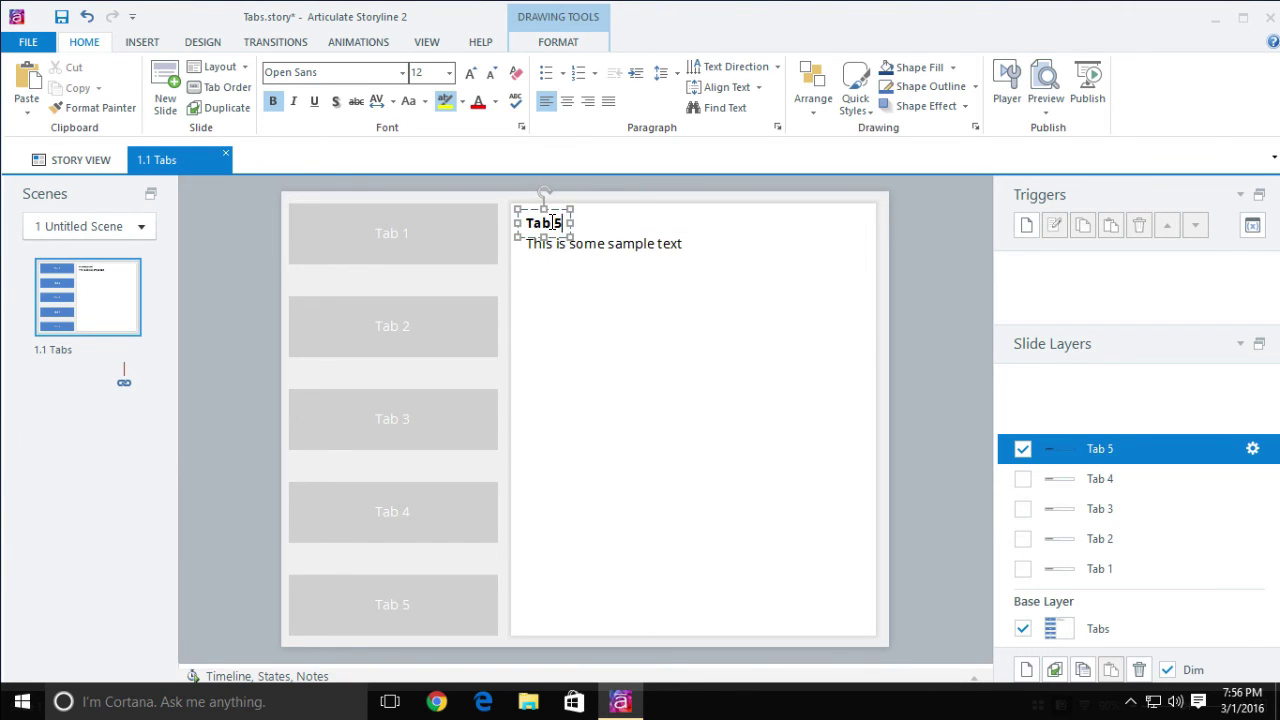
left_click(855, 272)
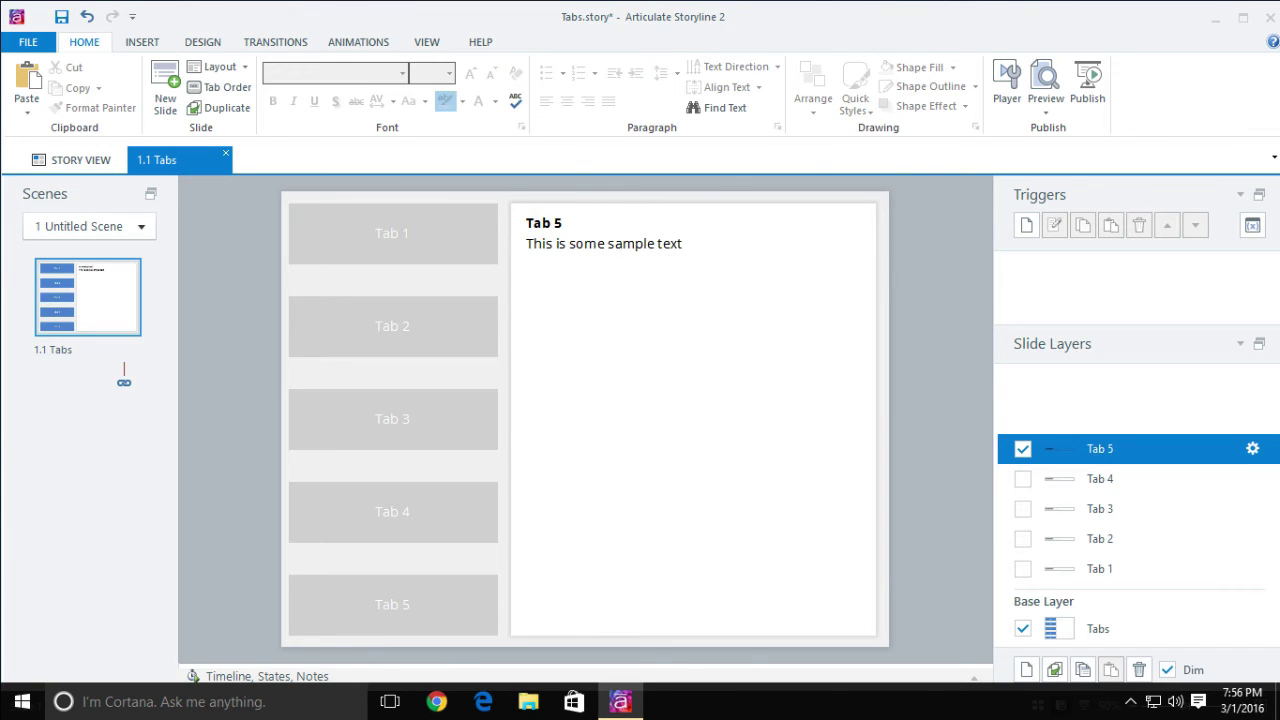
On the base layer, add a trigger to the Tab 1 button that shows layer Tab 1 when the user clicks it
left_click(1095, 626)
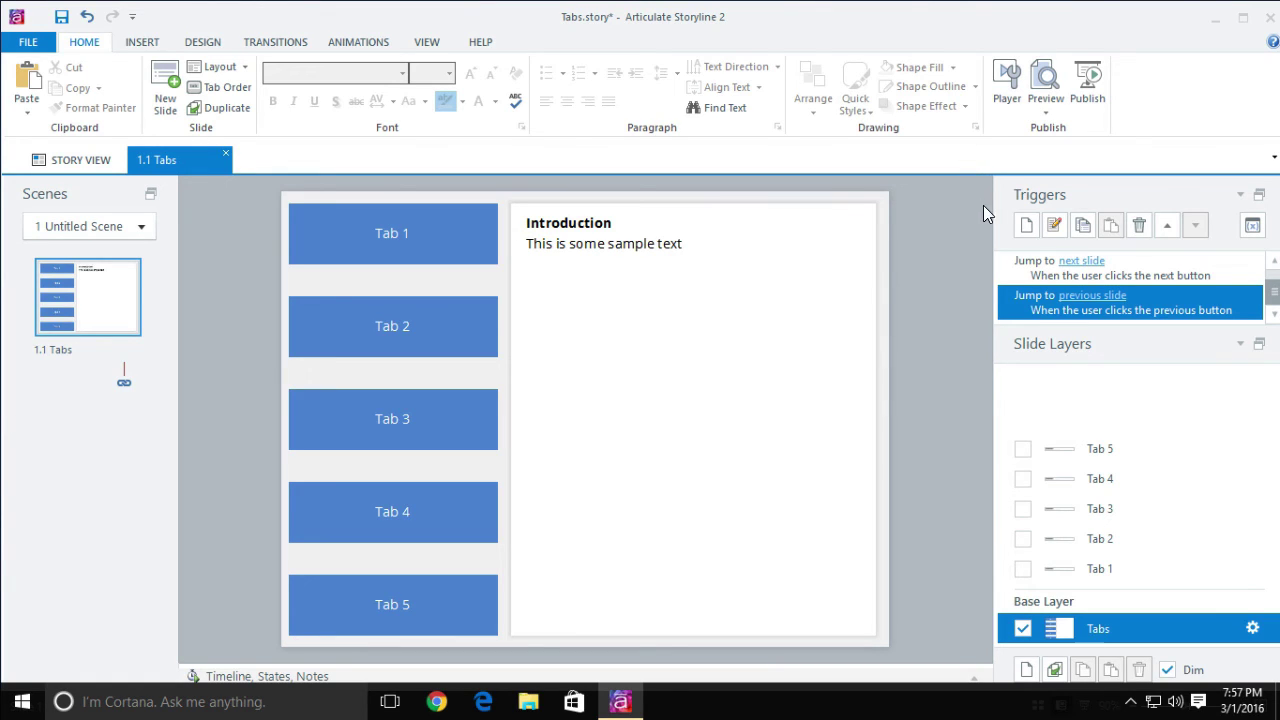
left_click_drag(1036, 327, 1034, 457)
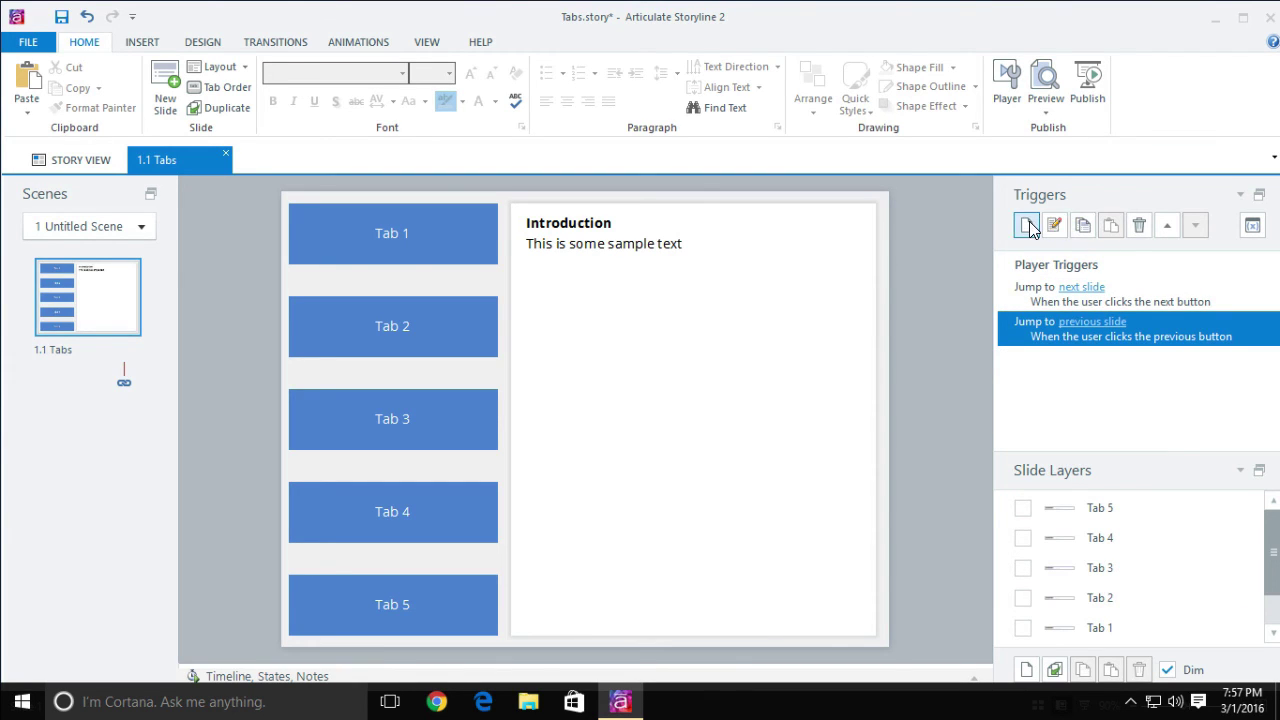
left_click(330, 262)
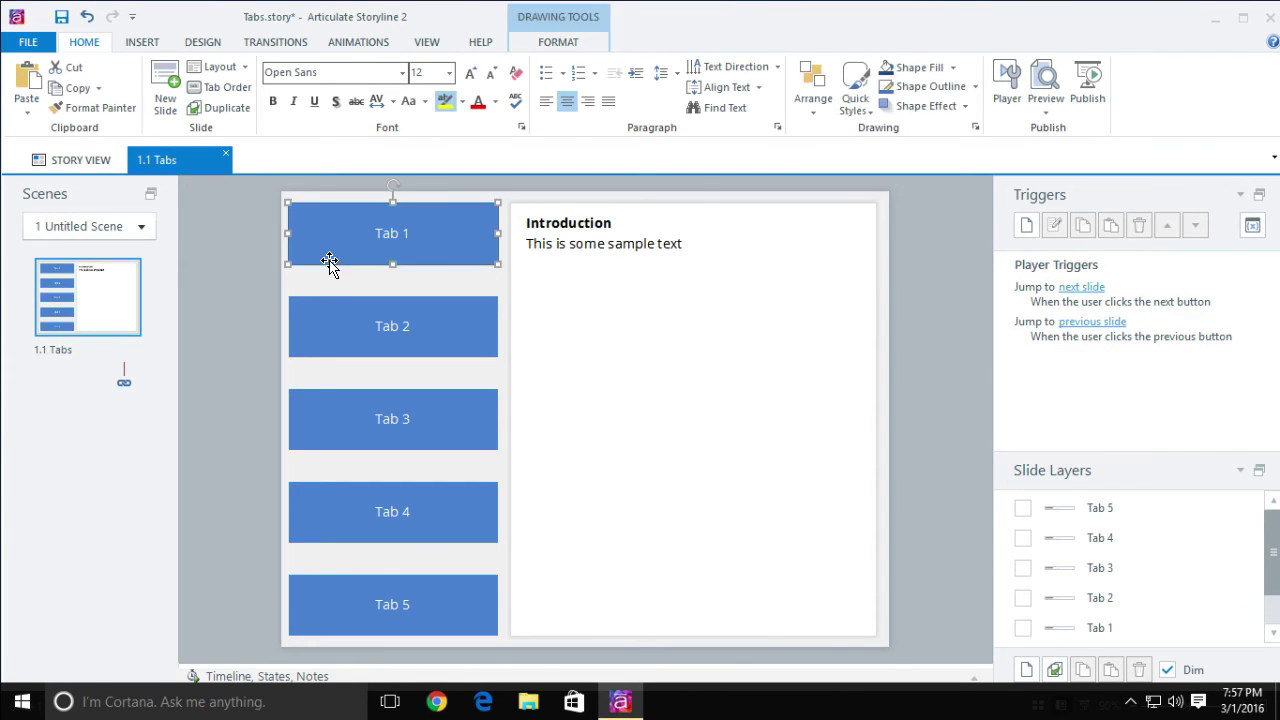
left_click(1026, 224)
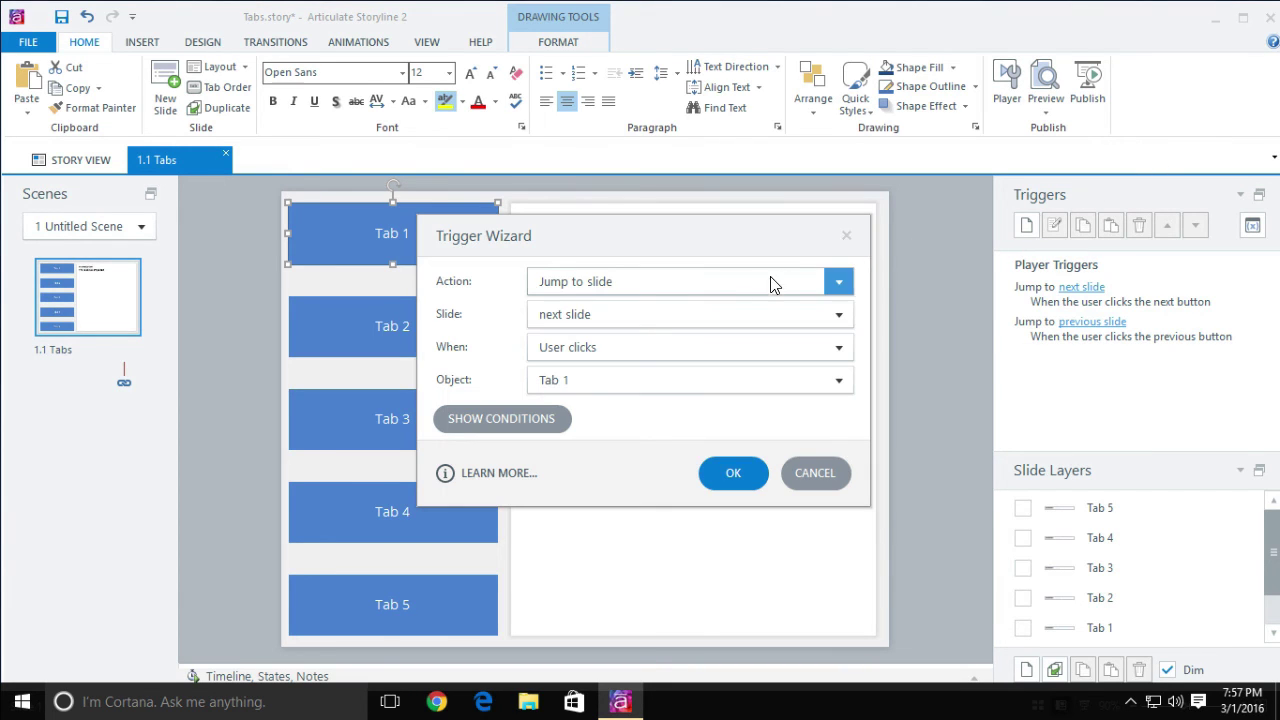
left_click(590, 284)
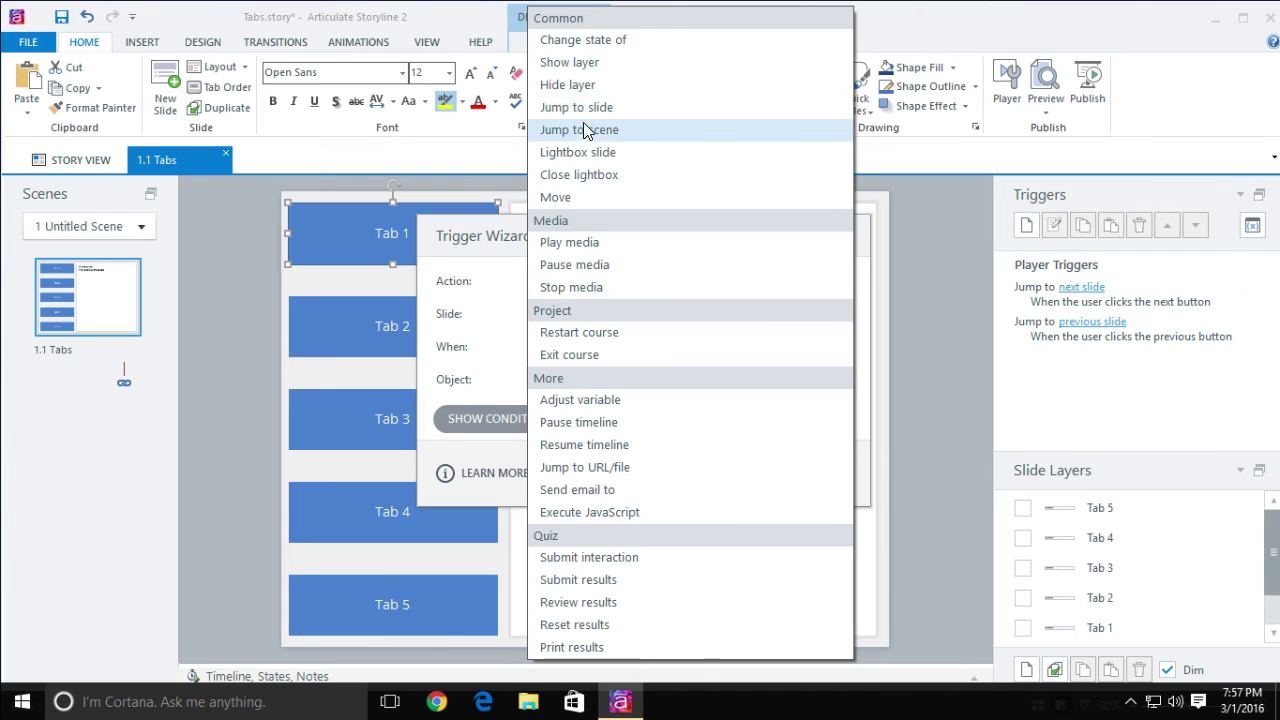
left_click(585, 63)
left_click(614, 316)
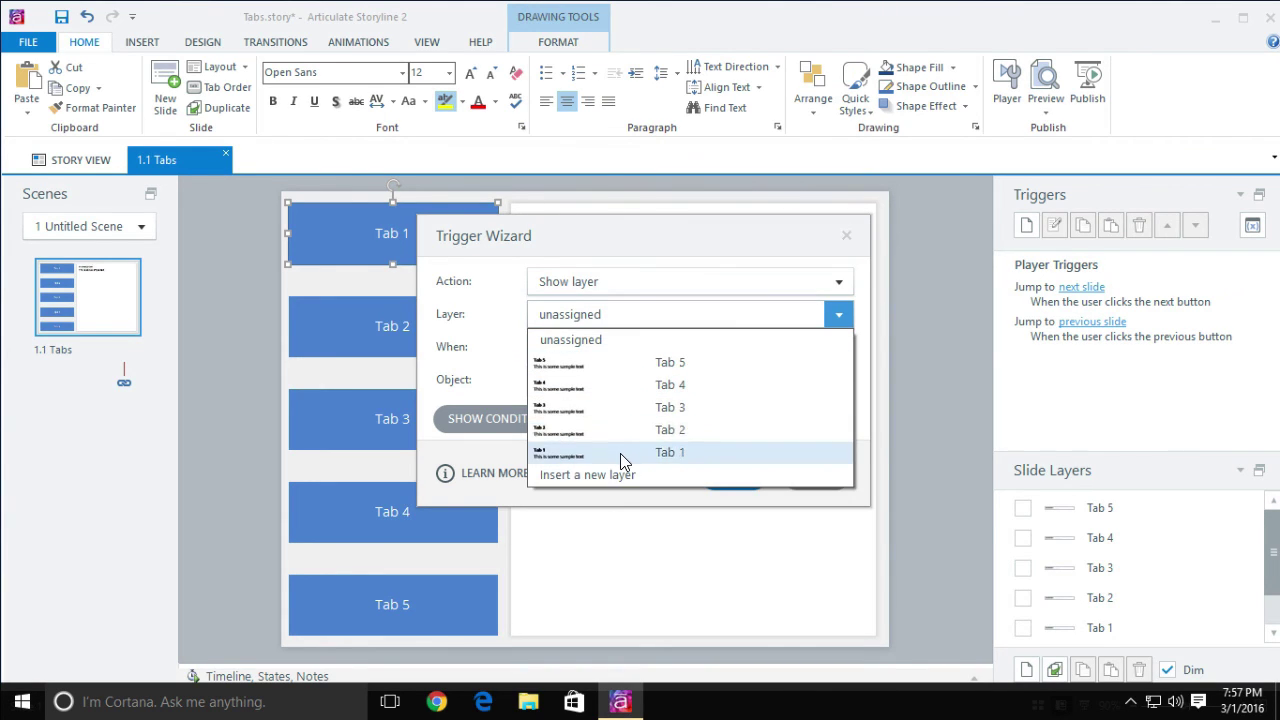
left_click(620, 453)
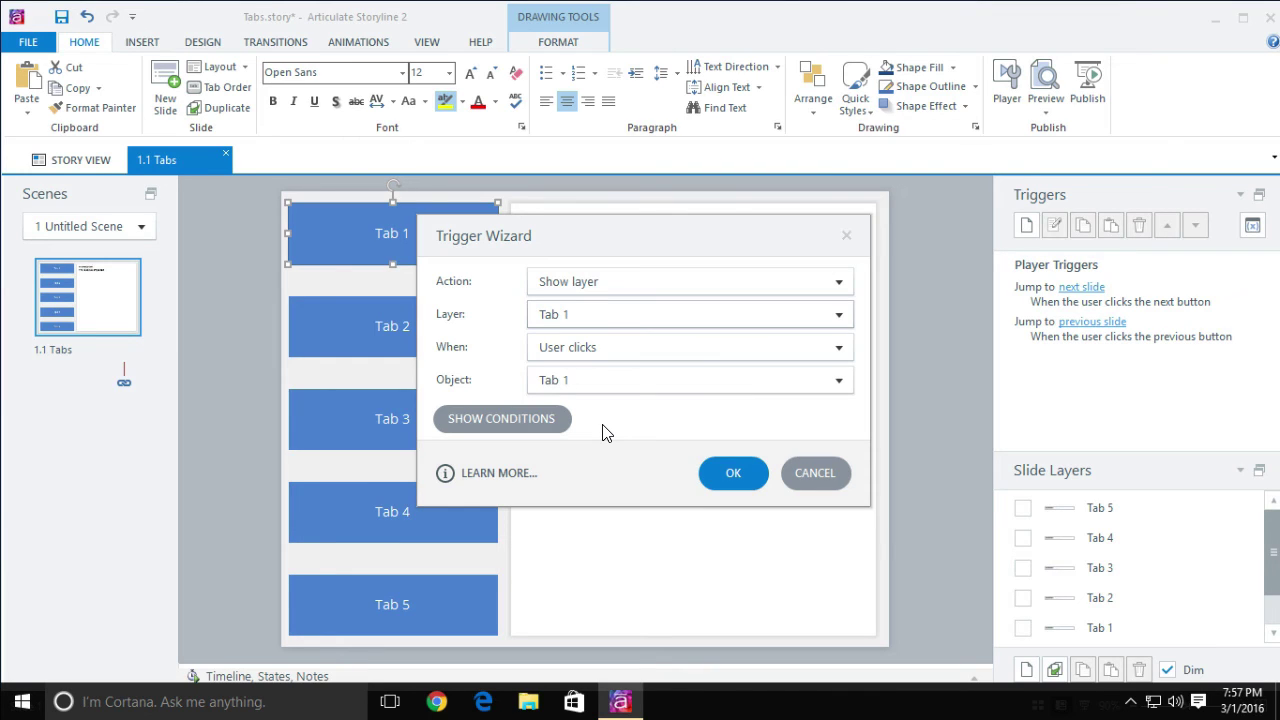
left_click(711, 480)
left_click(1026, 225)
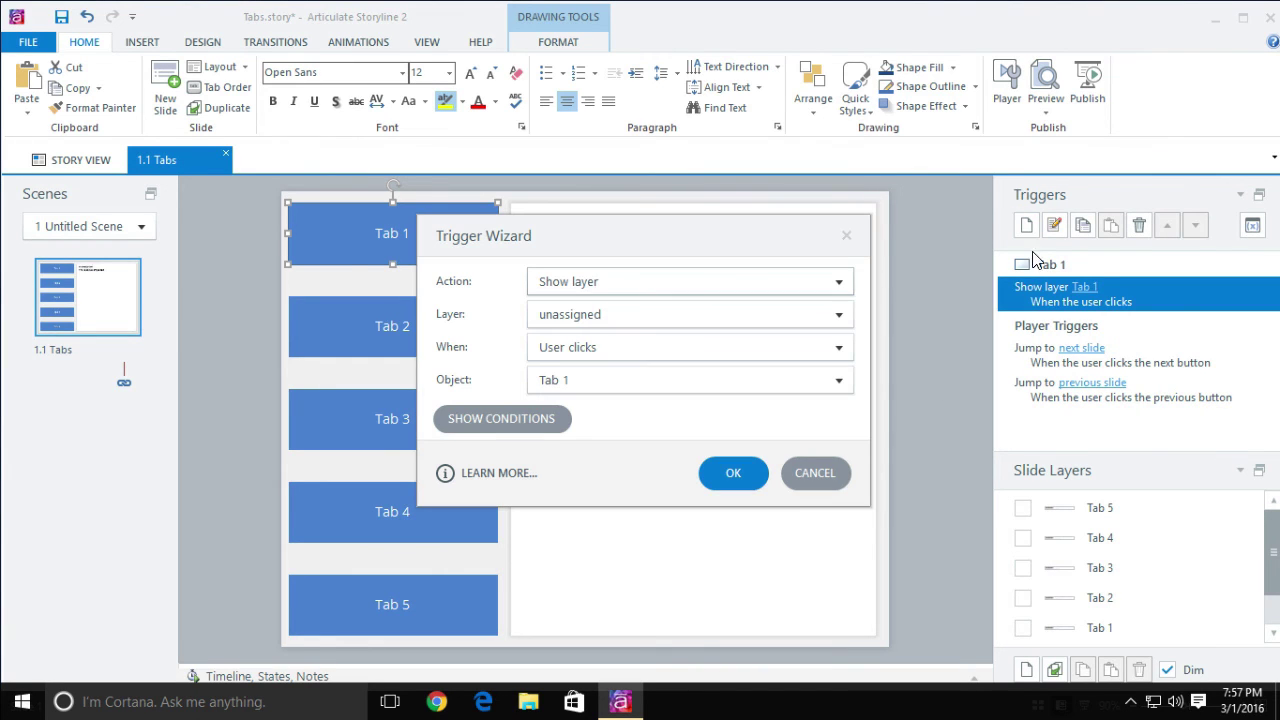
left_click(597, 316)
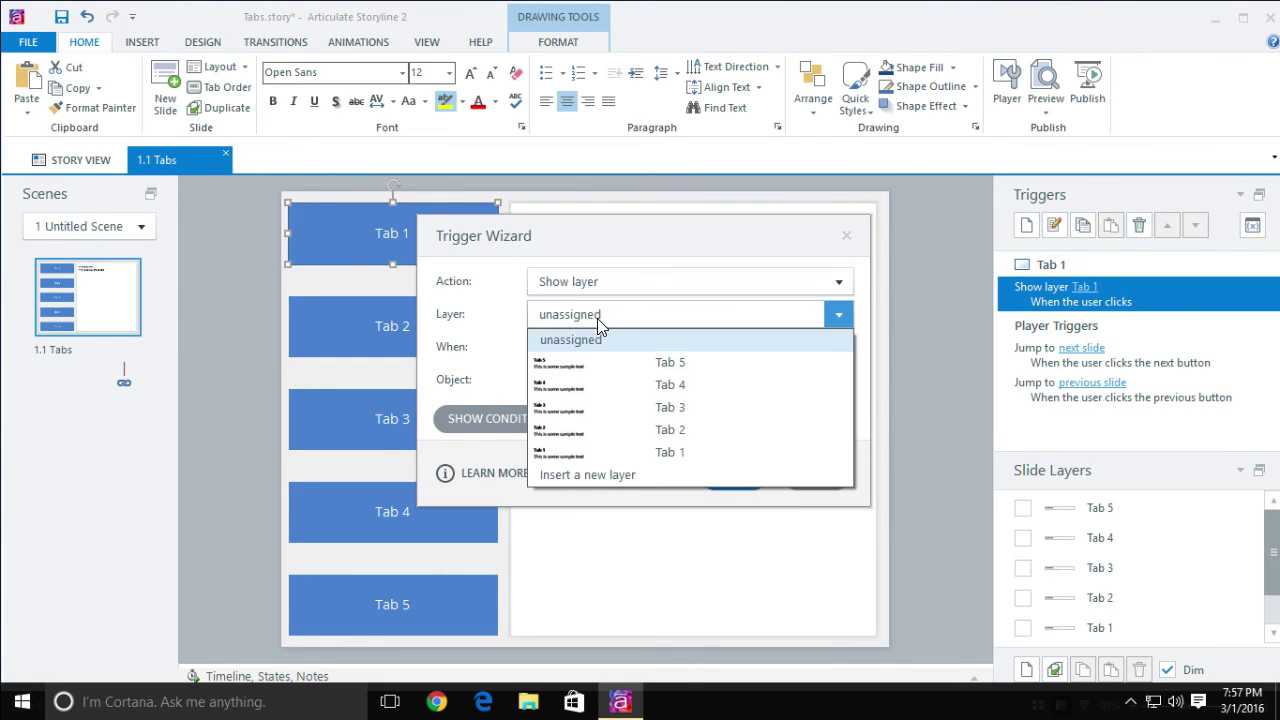
left_click(636, 412)
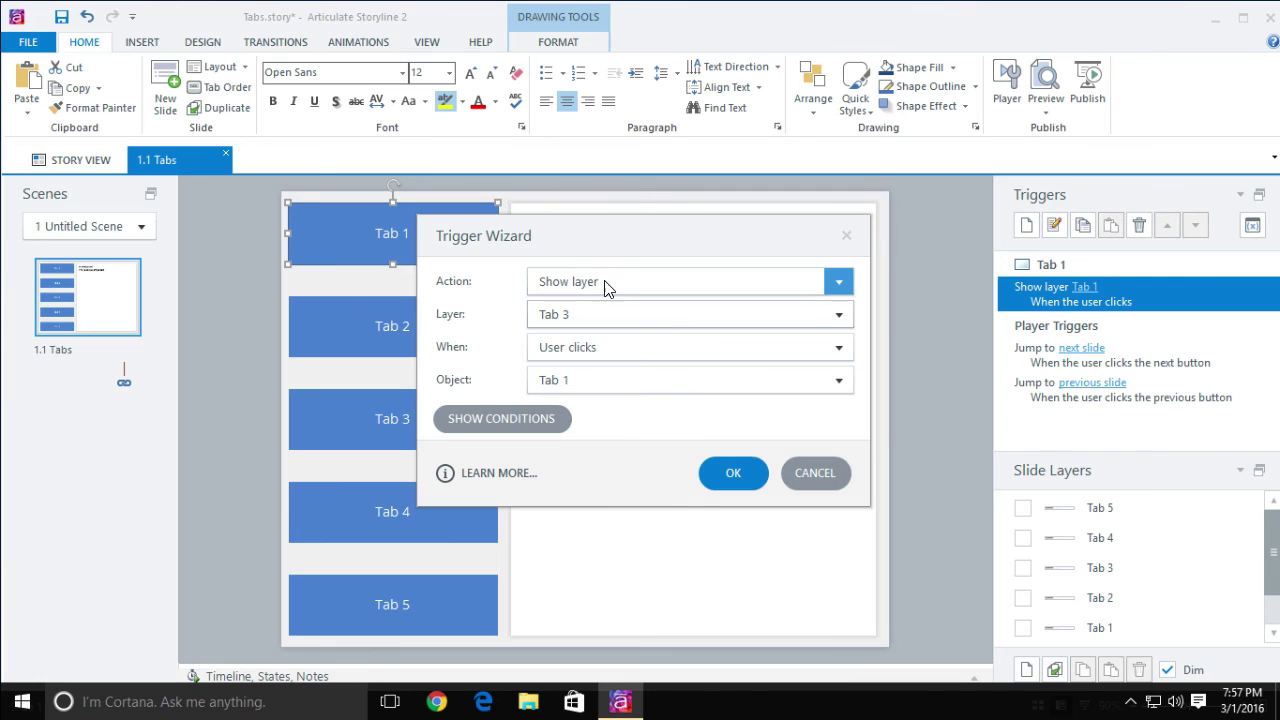
left_click(607, 315)
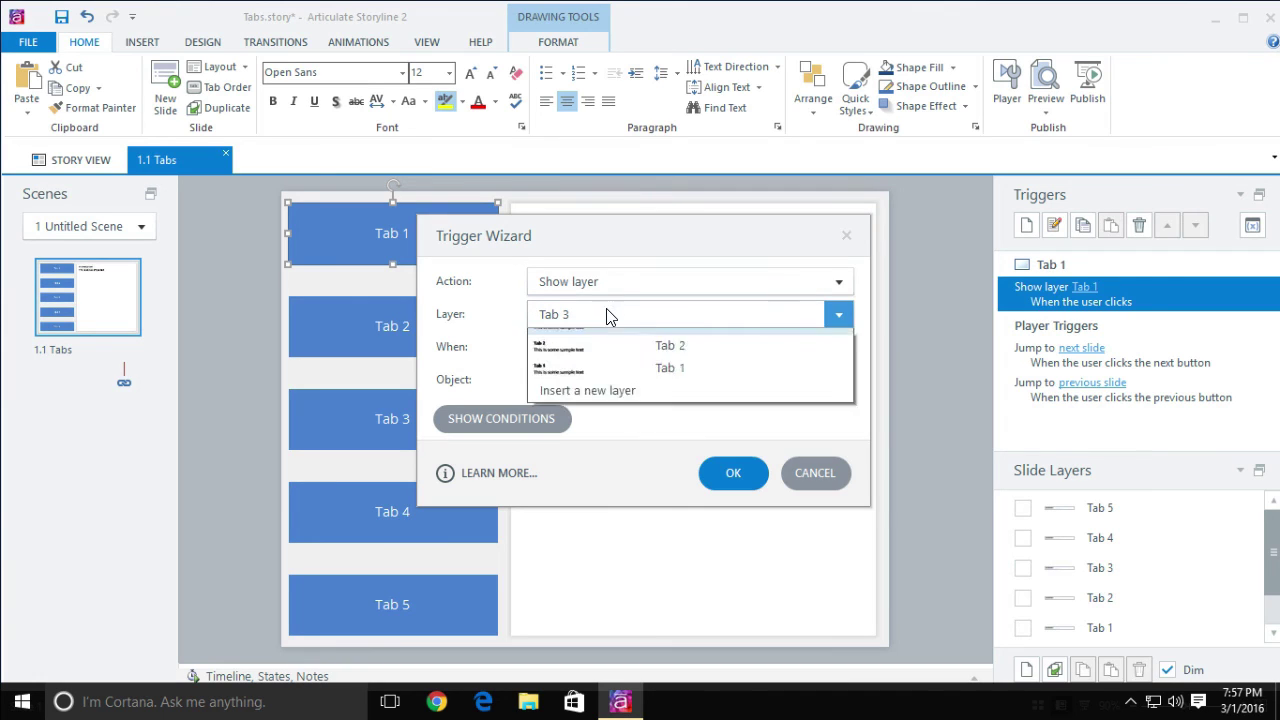
left_click(811, 314)
left_click(792, 474)
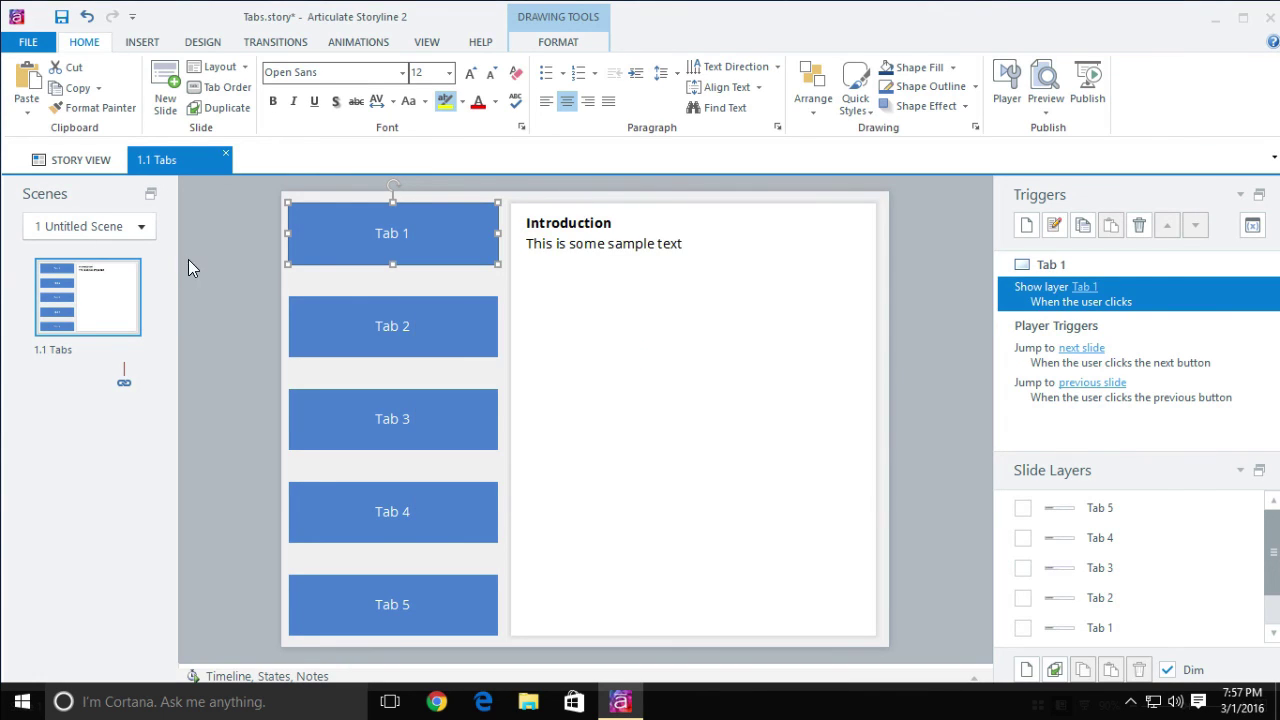
Add a trigger to the Tab 2 button that shows layer Tab 2 when the user clicks it
left_click(308, 310)
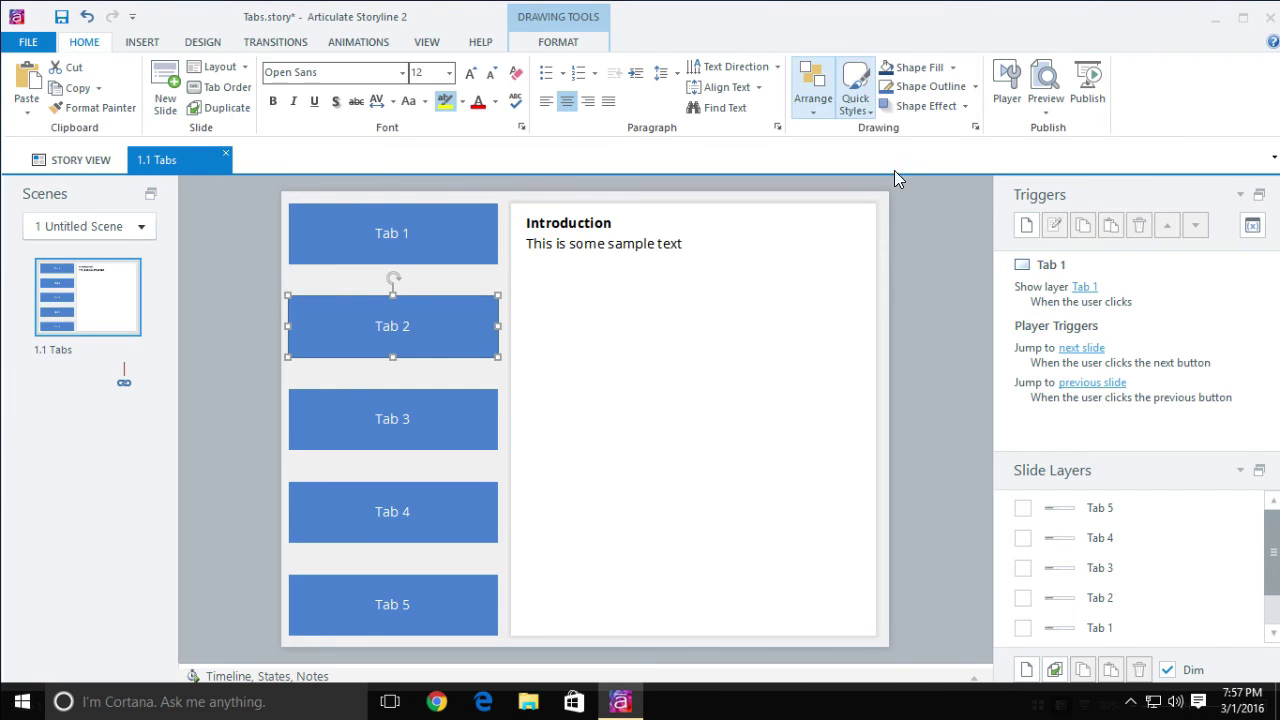
left_click(1027, 226)
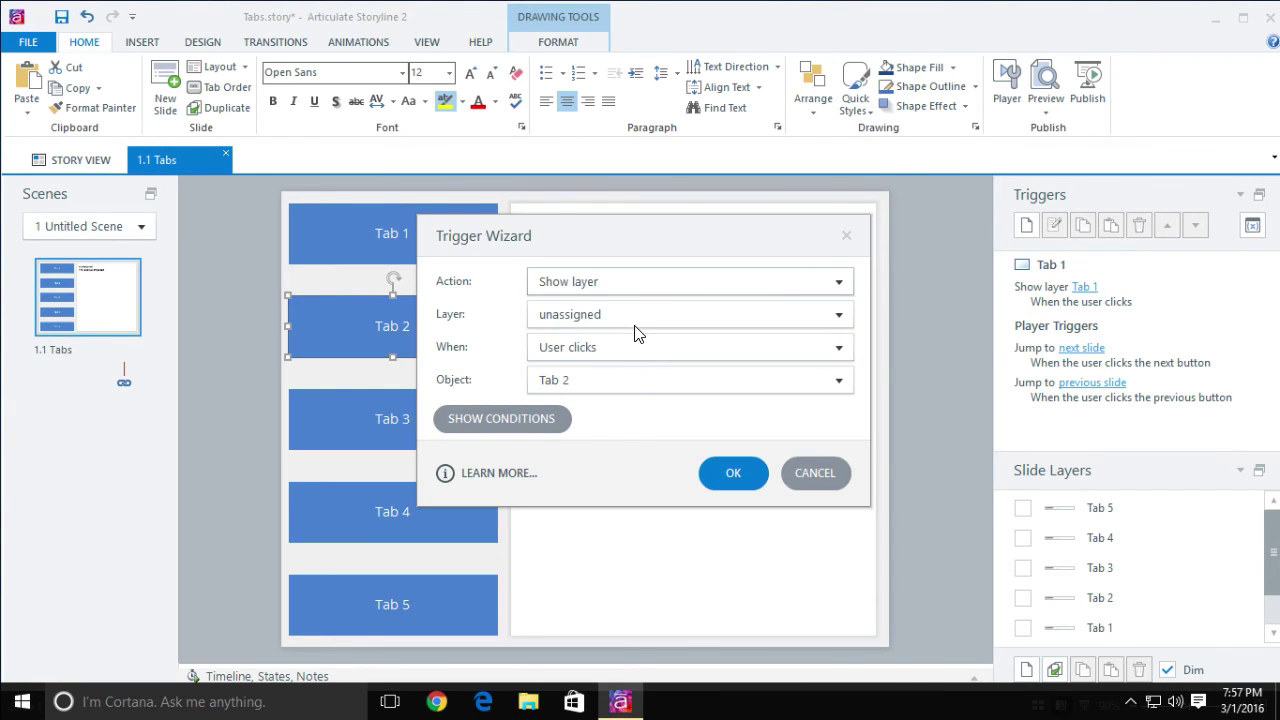
left_click(634, 318)
left_click(634, 430)
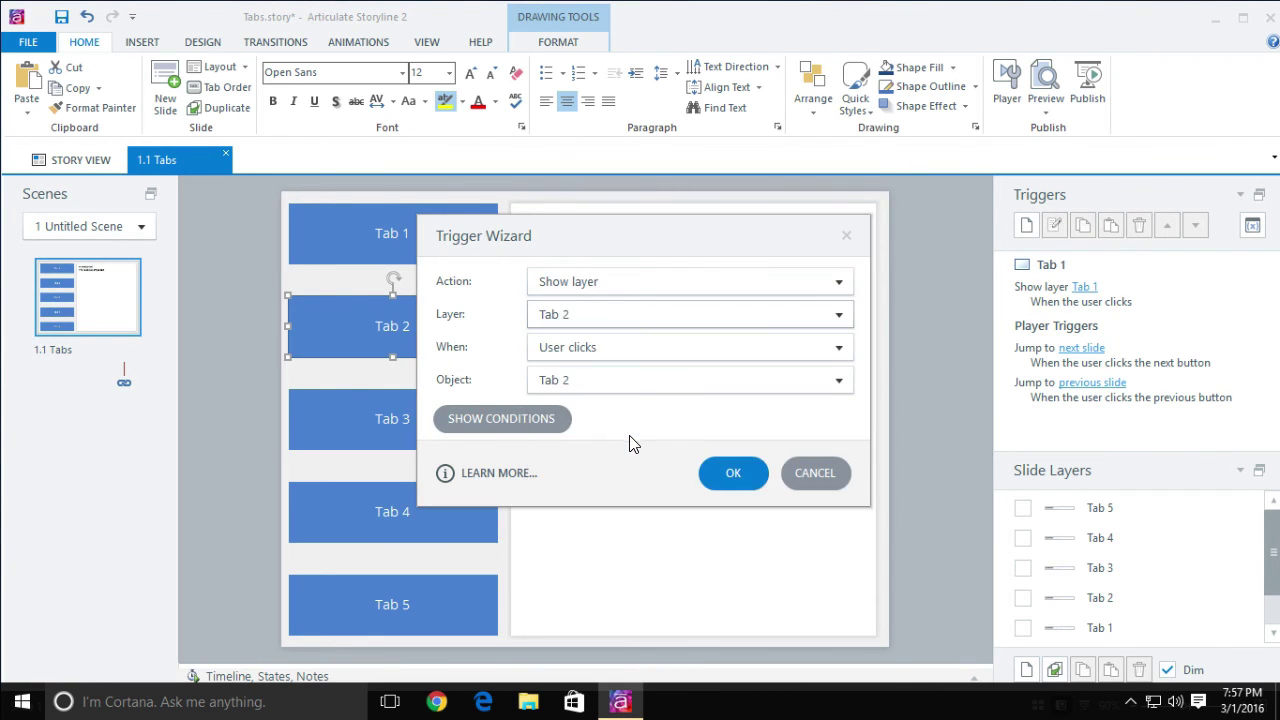
left_click(731, 471)
Add a trigger to the Tab 3 button that shows layer Tab 3 when the user clicks it
left_click(427, 389)
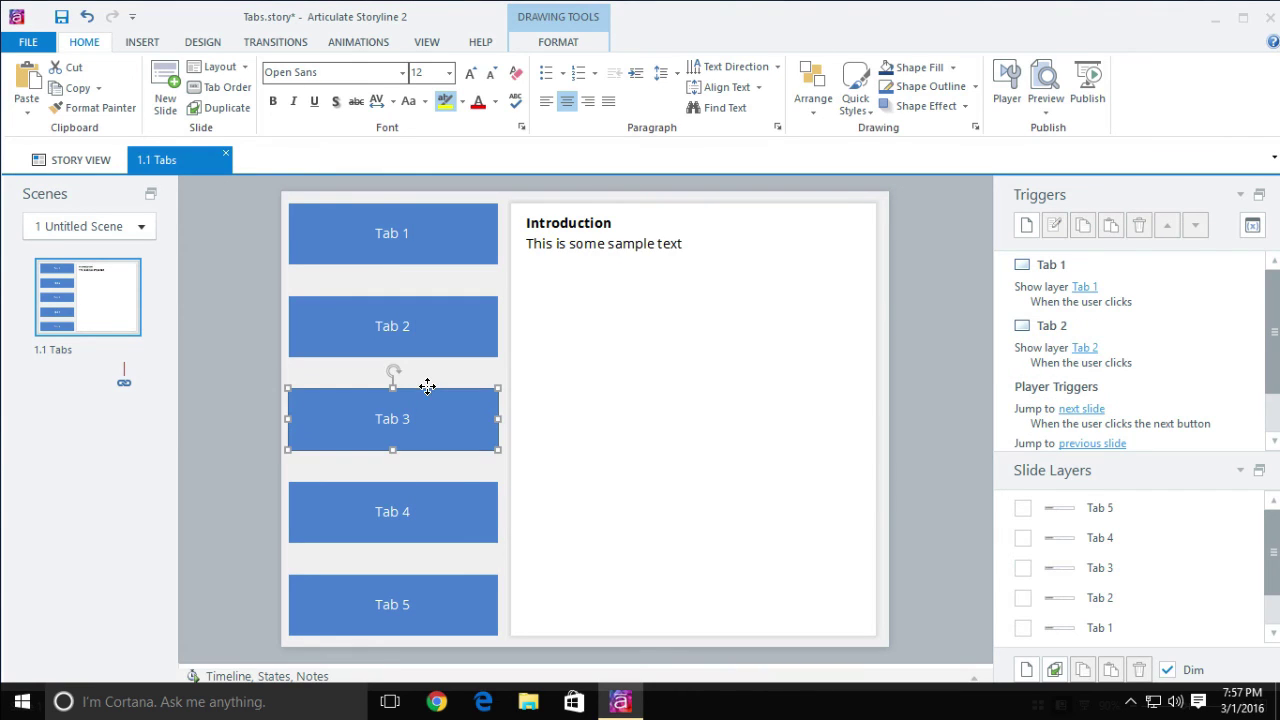
left_click(1027, 226)
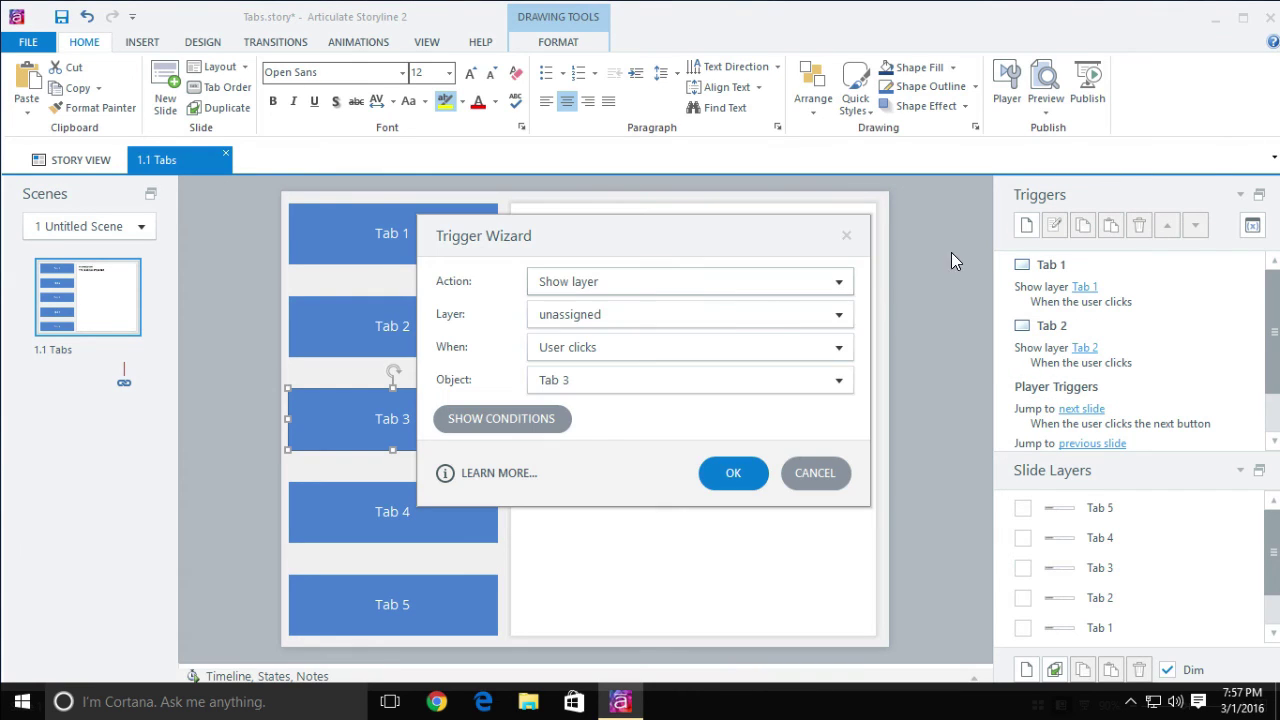
left_click(724, 322)
left_click(651, 407)
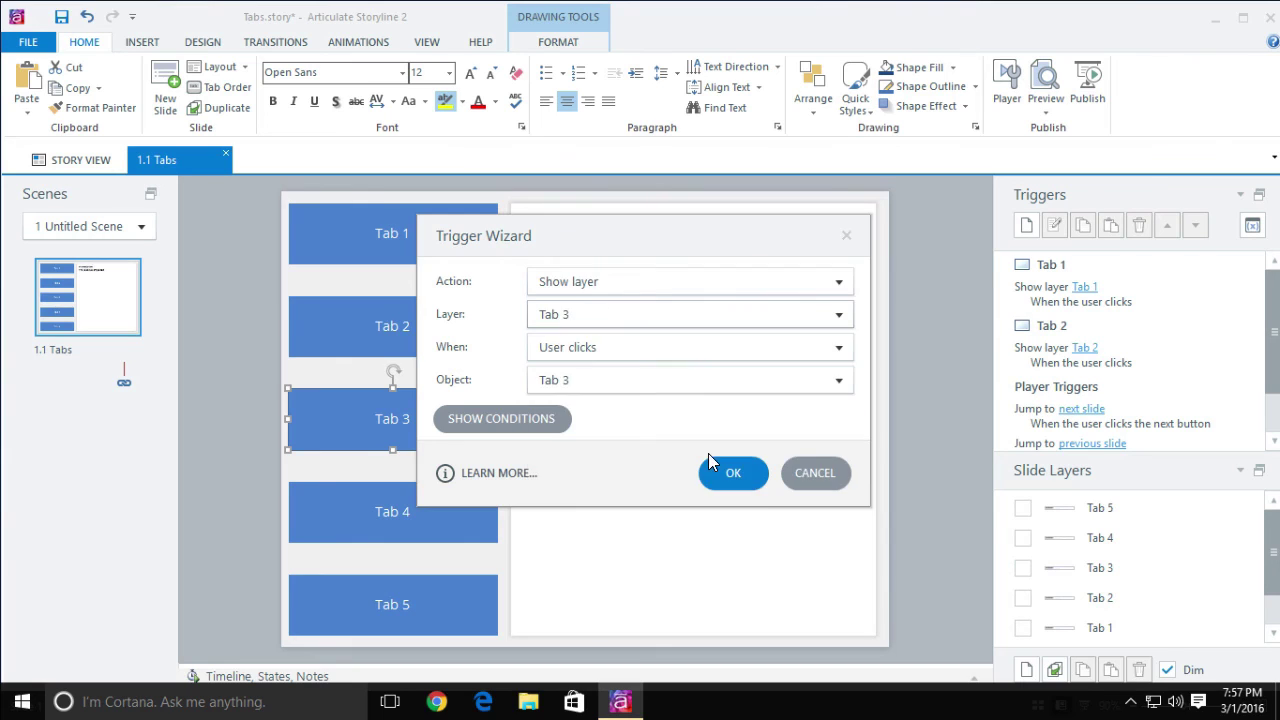
left_click(715, 465)
Add a trigger to the Tab 4 button that shows layer Tab 4 when the user clicks it
left_click(444, 484)
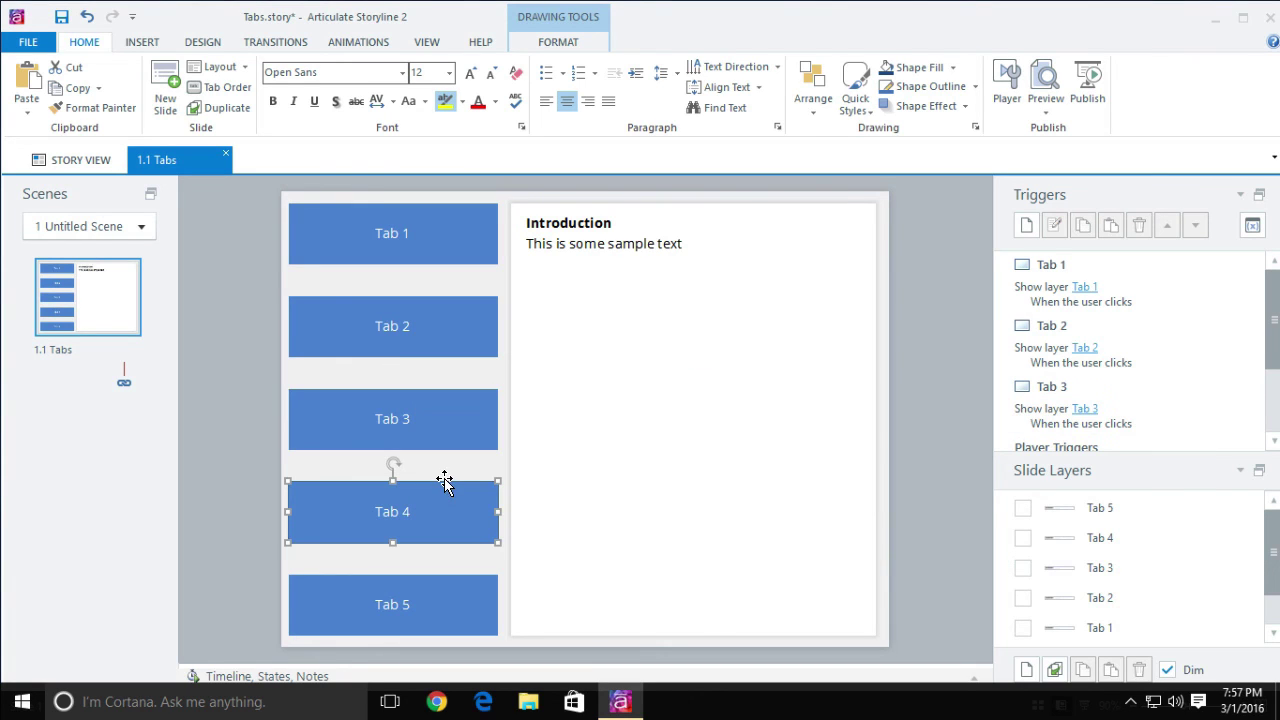
left_click(1027, 226)
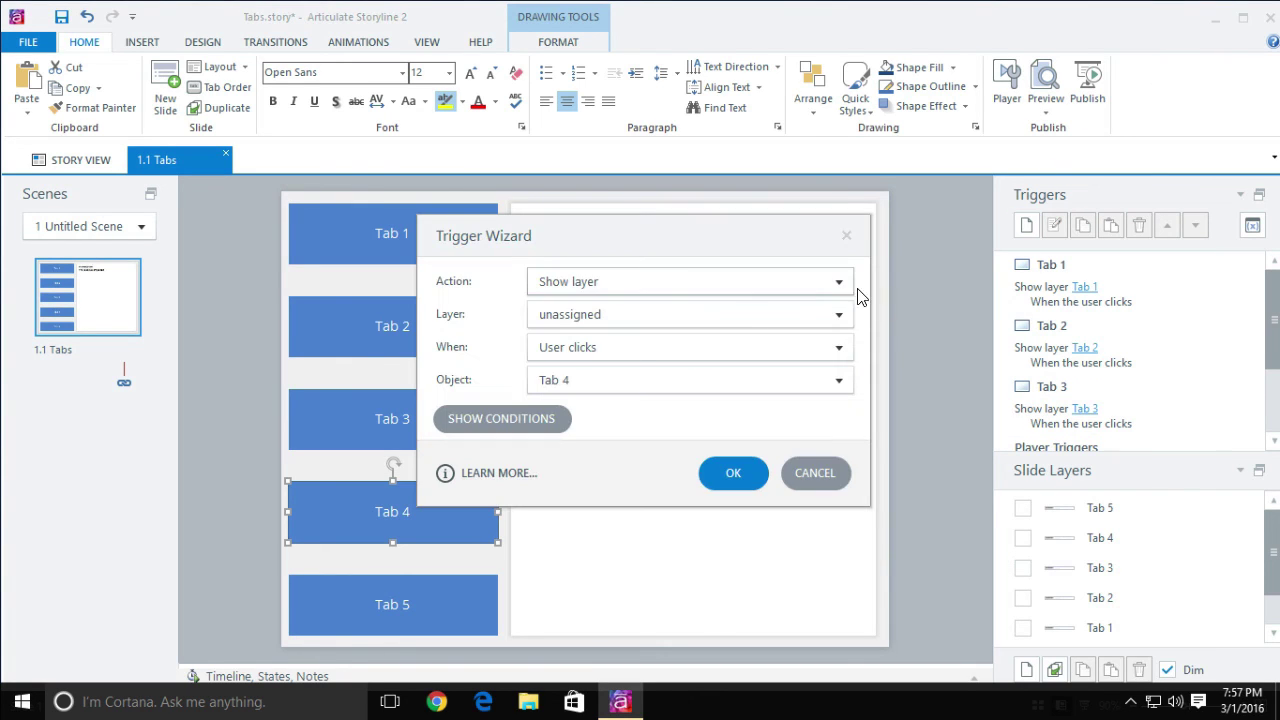
left_click(623, 314)
left_click(674, 387)
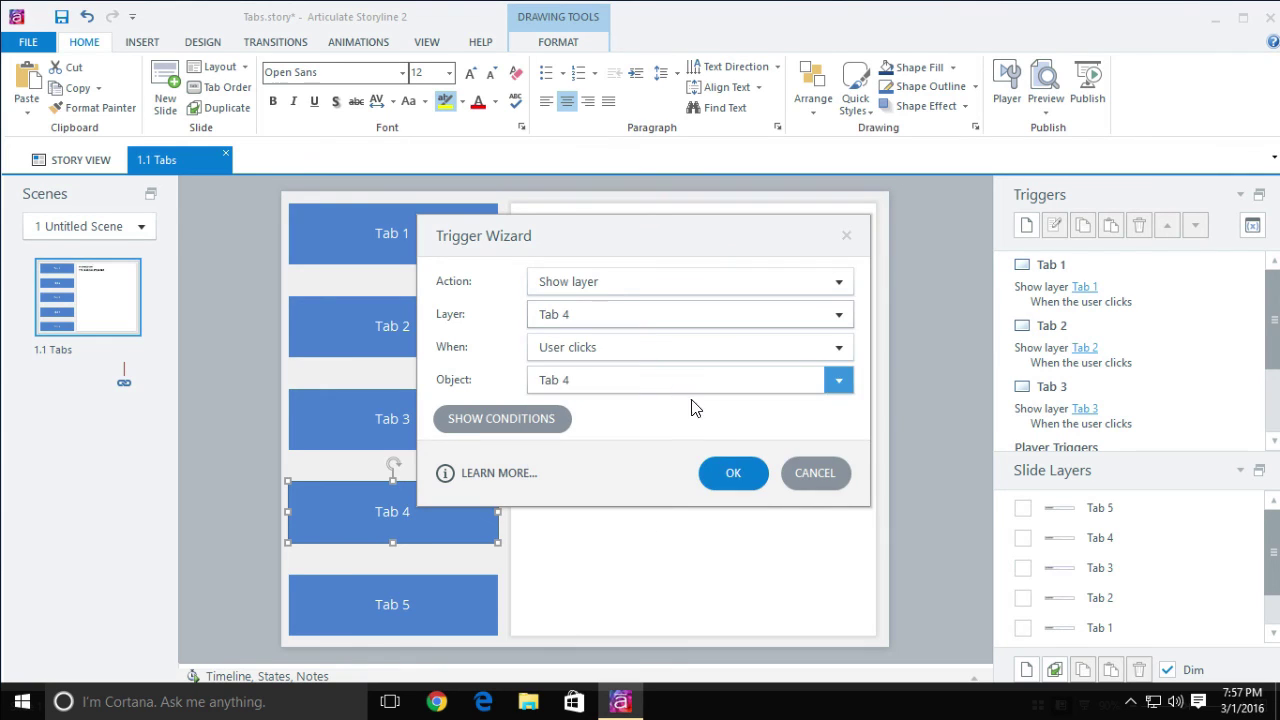
left_click(758, 480)
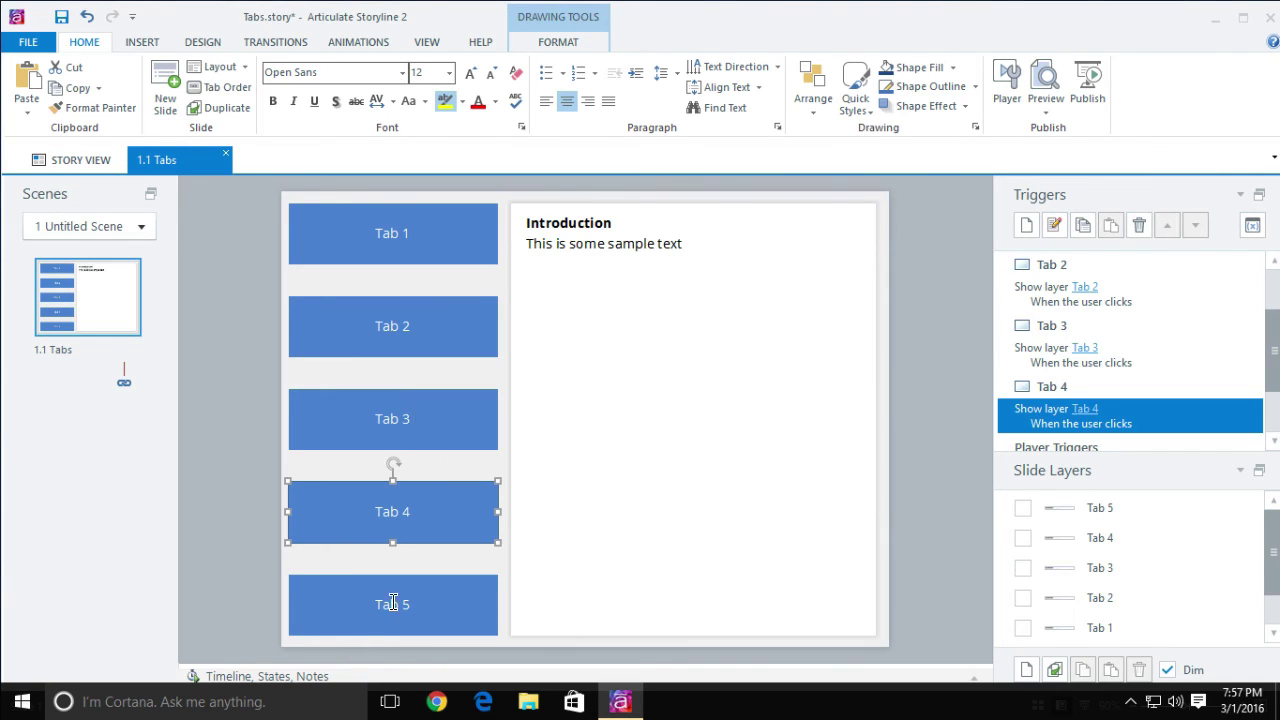
Add a trigger to the Tab 5 button that shows layer Tab 5 when the user clicks it
left_click(416, 568)
left_click(418, 580)
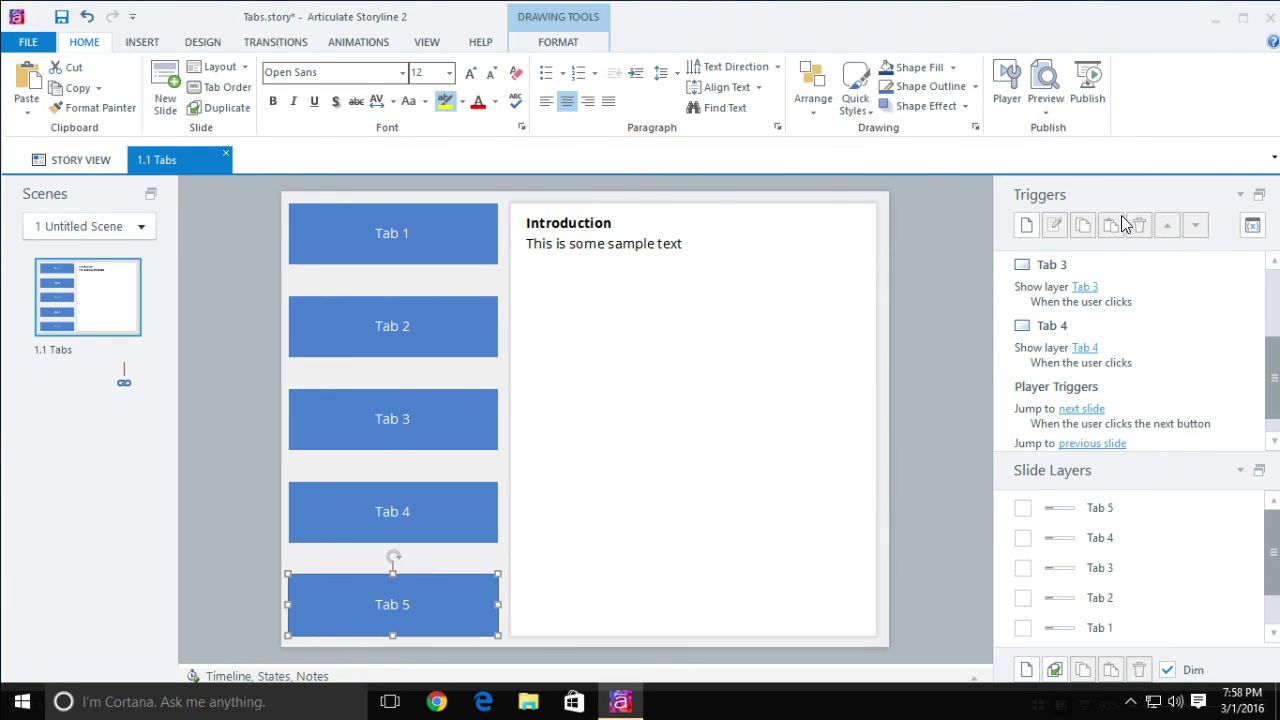
left_click(1025, 224)
left_click(533, 317)
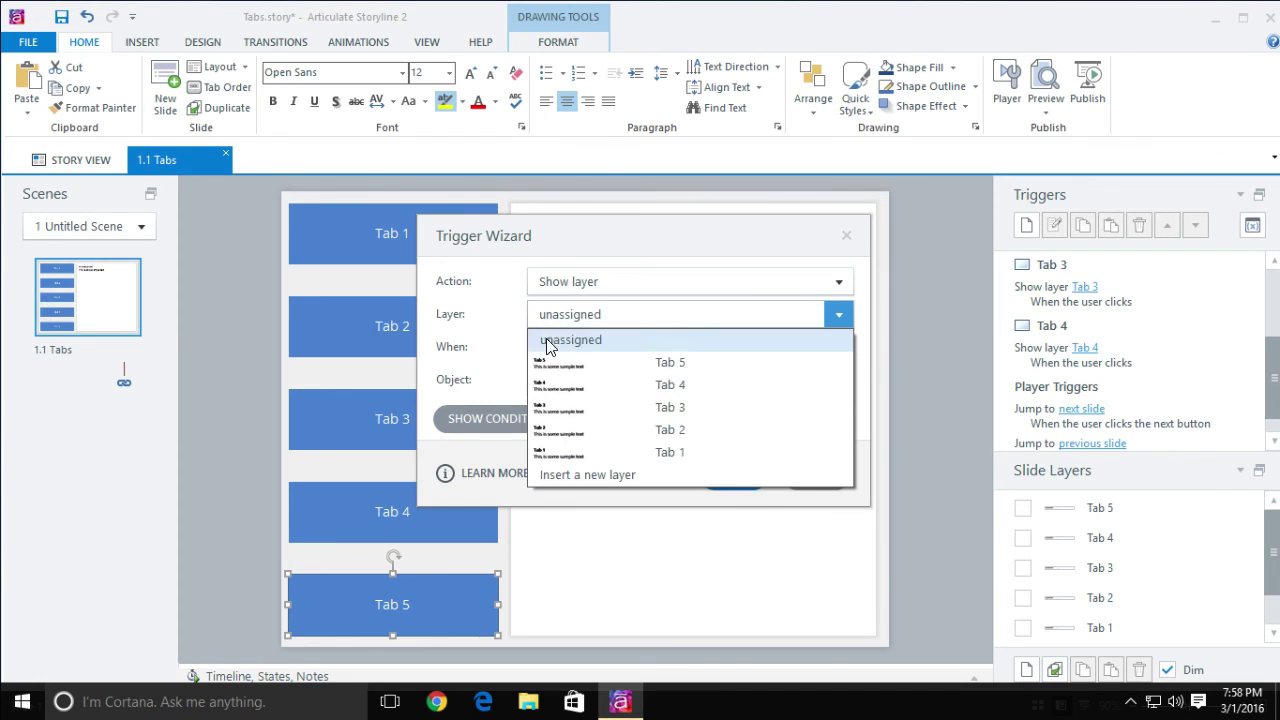
left_click(551, 358)
left_click(757, 476)
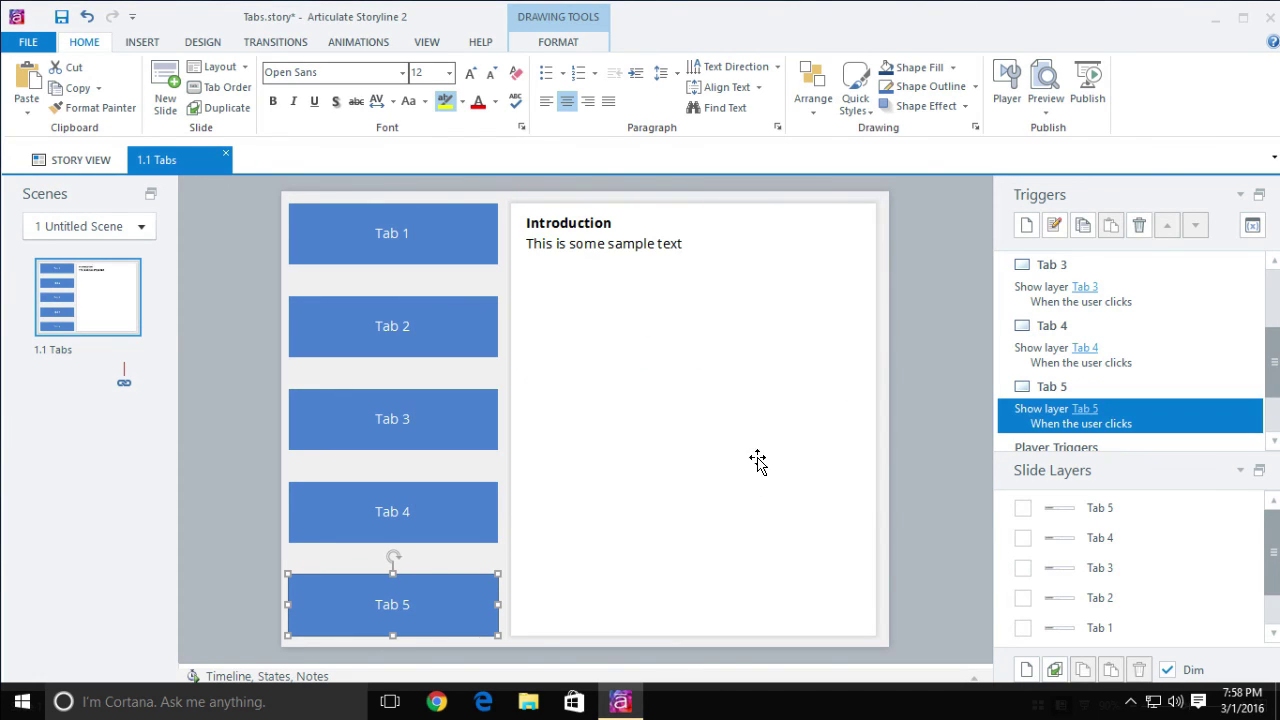
Preview the slide, test the Tab 1 and Tab 2 buttons and their layers, and close the preview
left_click(1055, 105)
left_click(1048, 127)
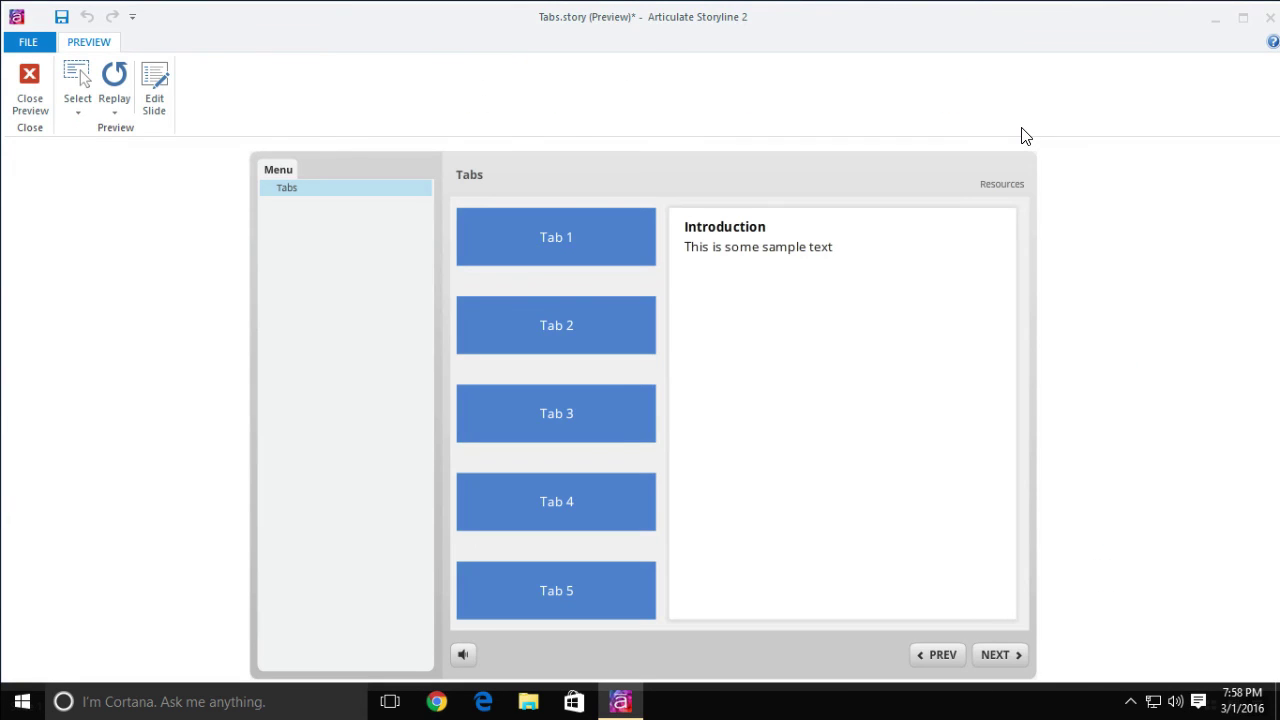
left_click(574, 265)
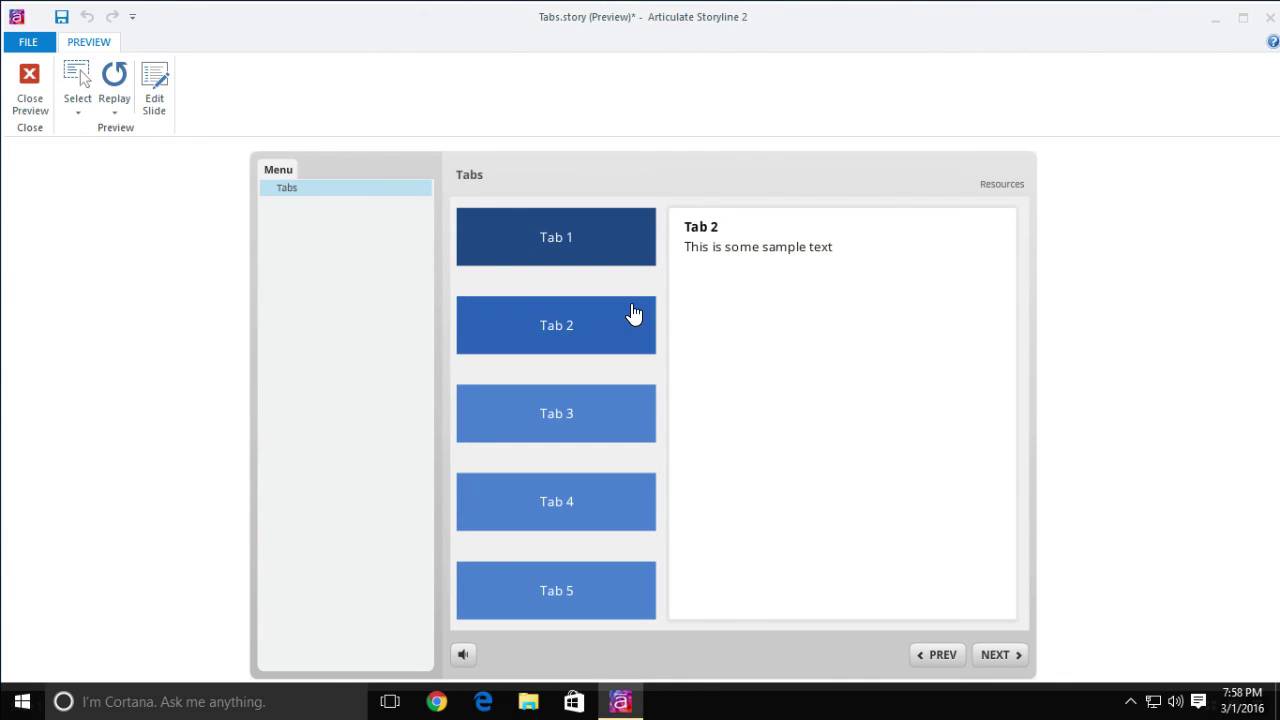
left_click(29, 95)
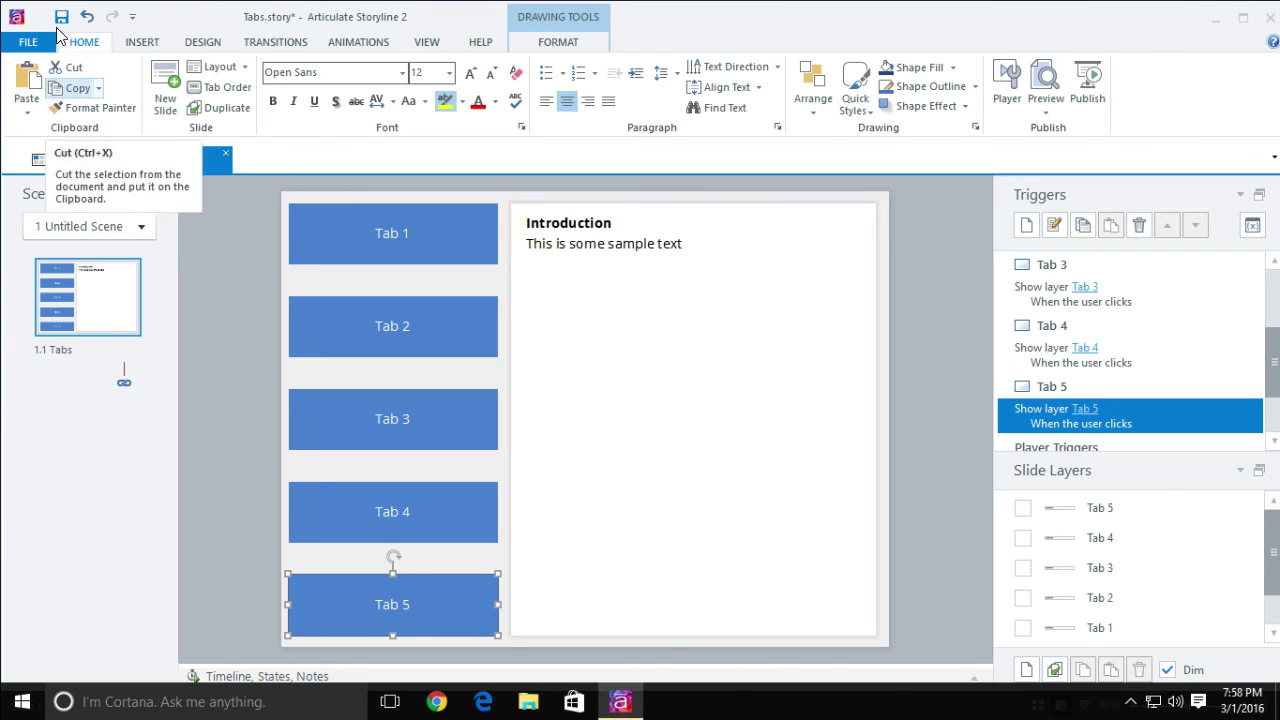
Assign all five tab buttons, Tab 1 through Tab 5, to Button Set 1
left_click(457, 214)
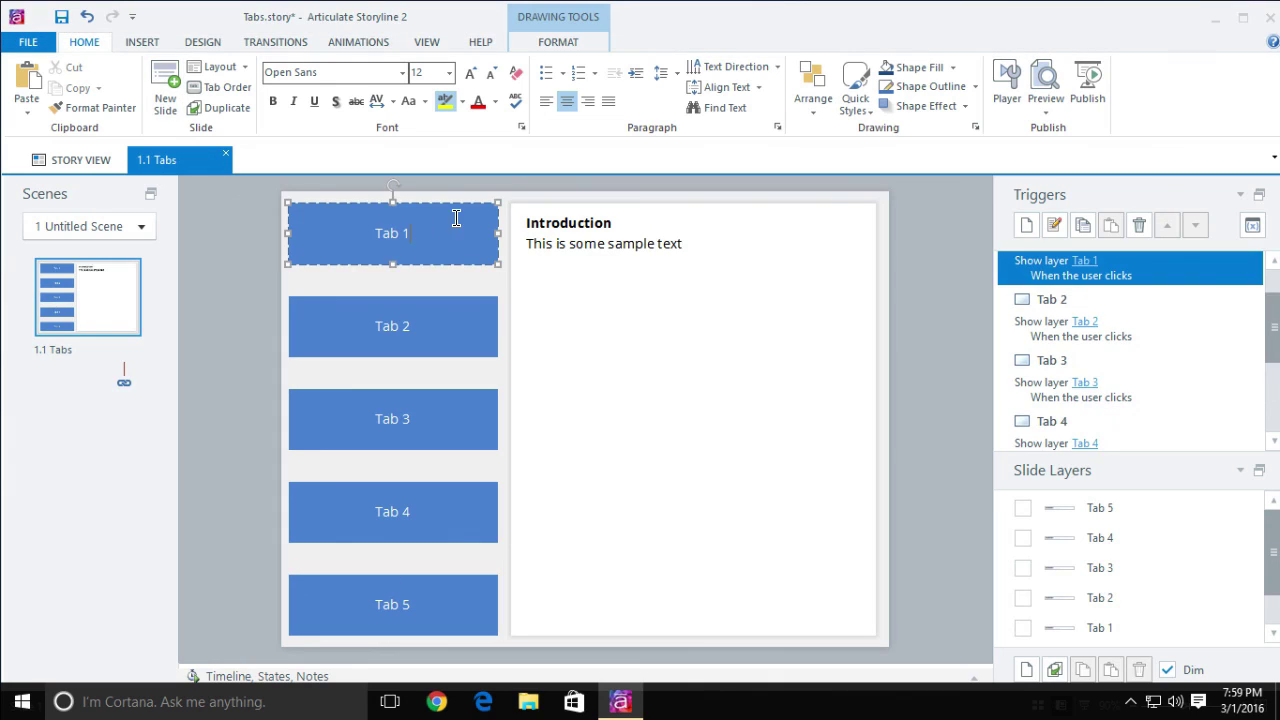
left_click(475, 344, "shift")
left_click(474, 424, "shift")
left_click(473, 502, "shift")
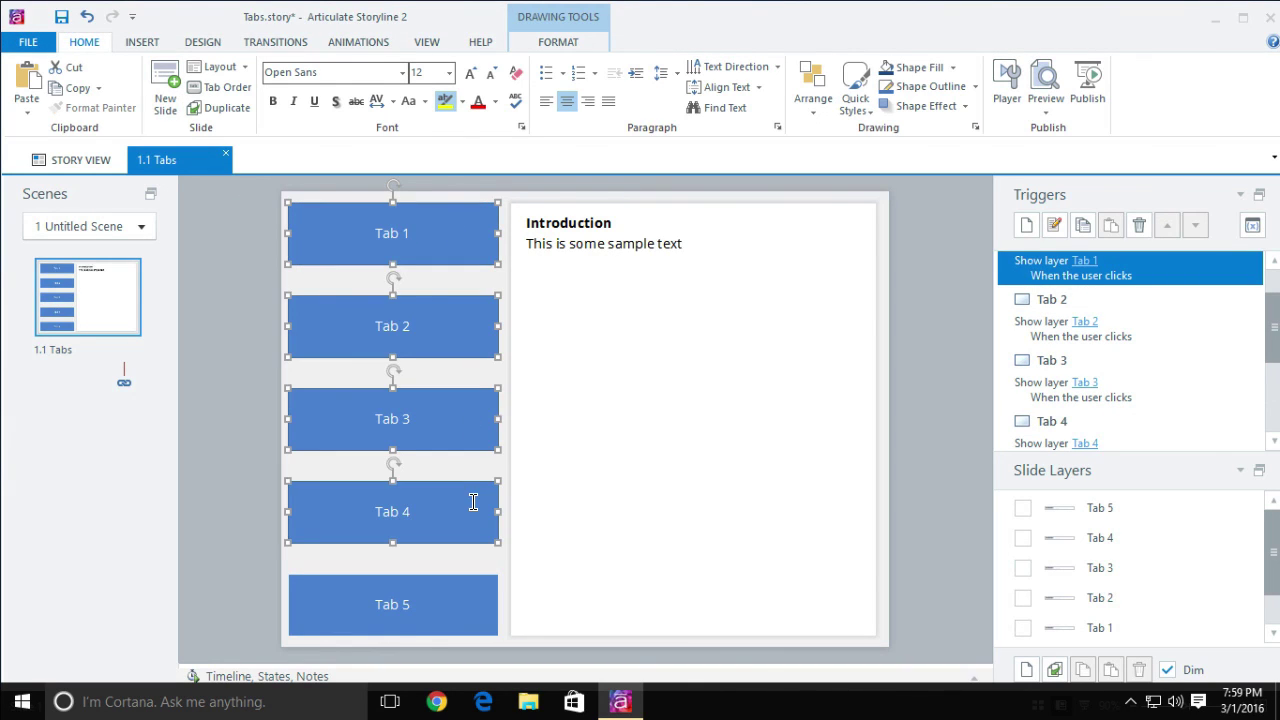
left_click(461, 617, "shift")
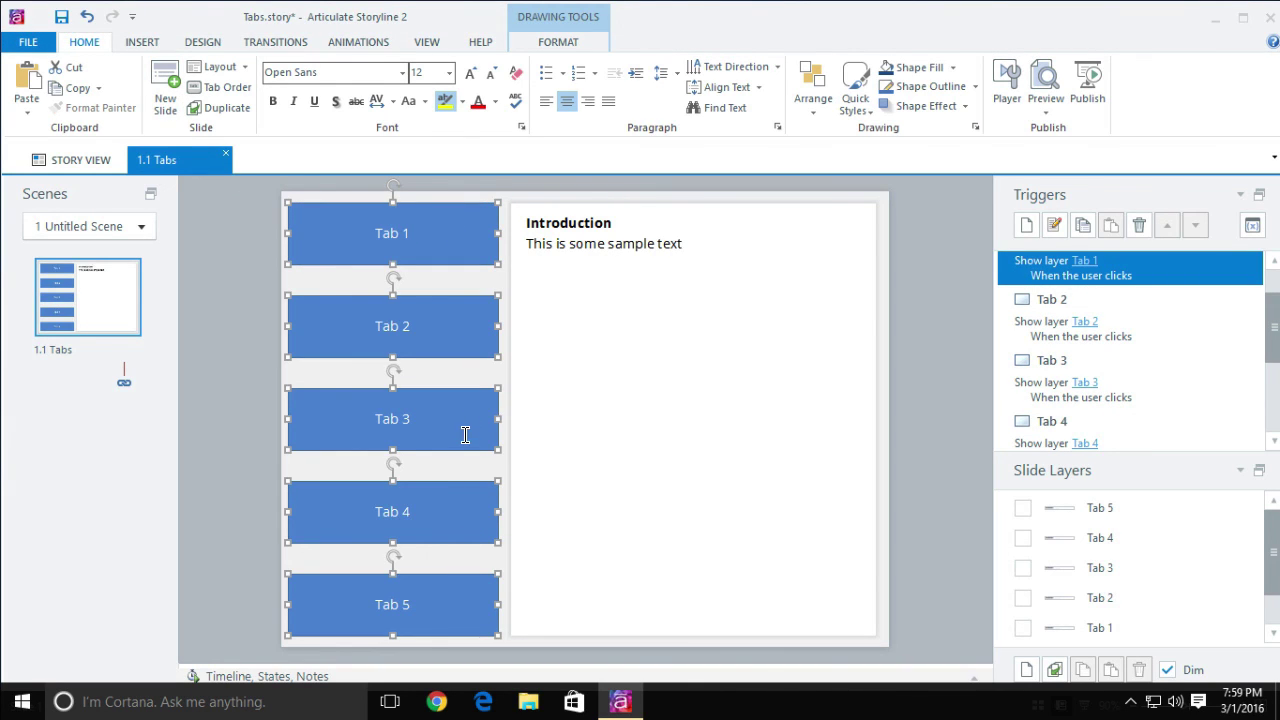
right_click(465, 434)
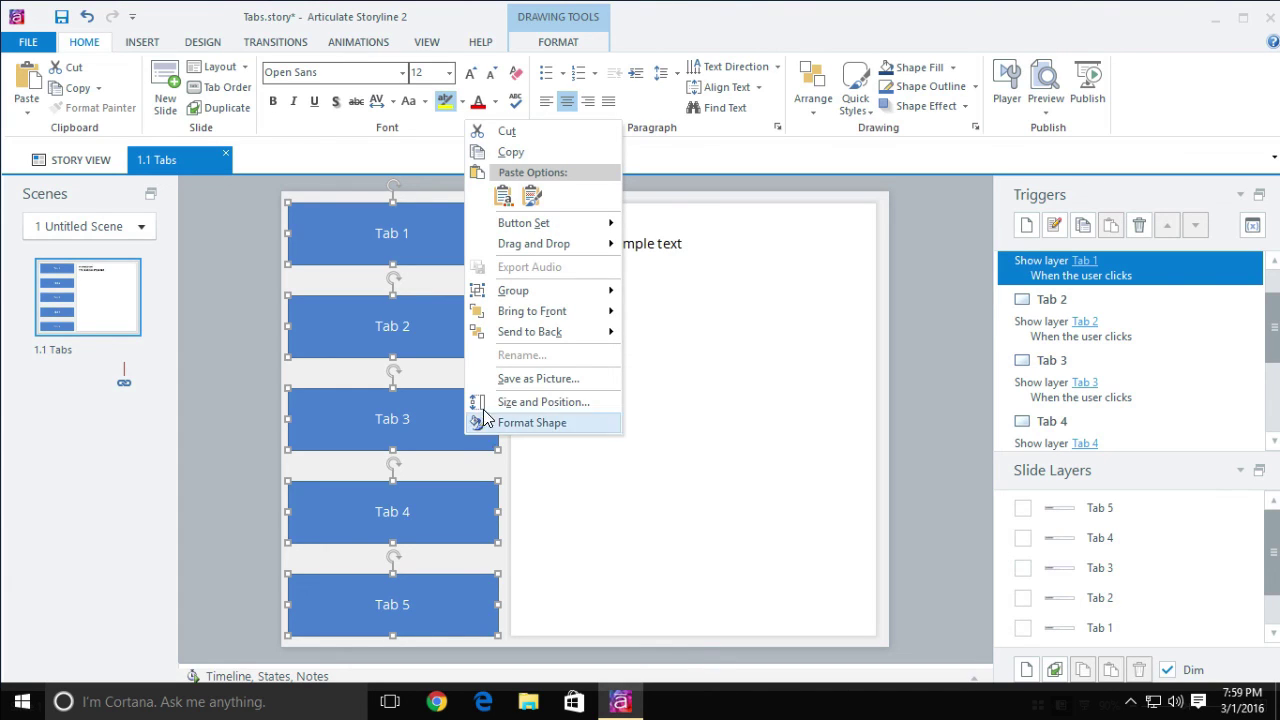
mouse_move(567, 222)
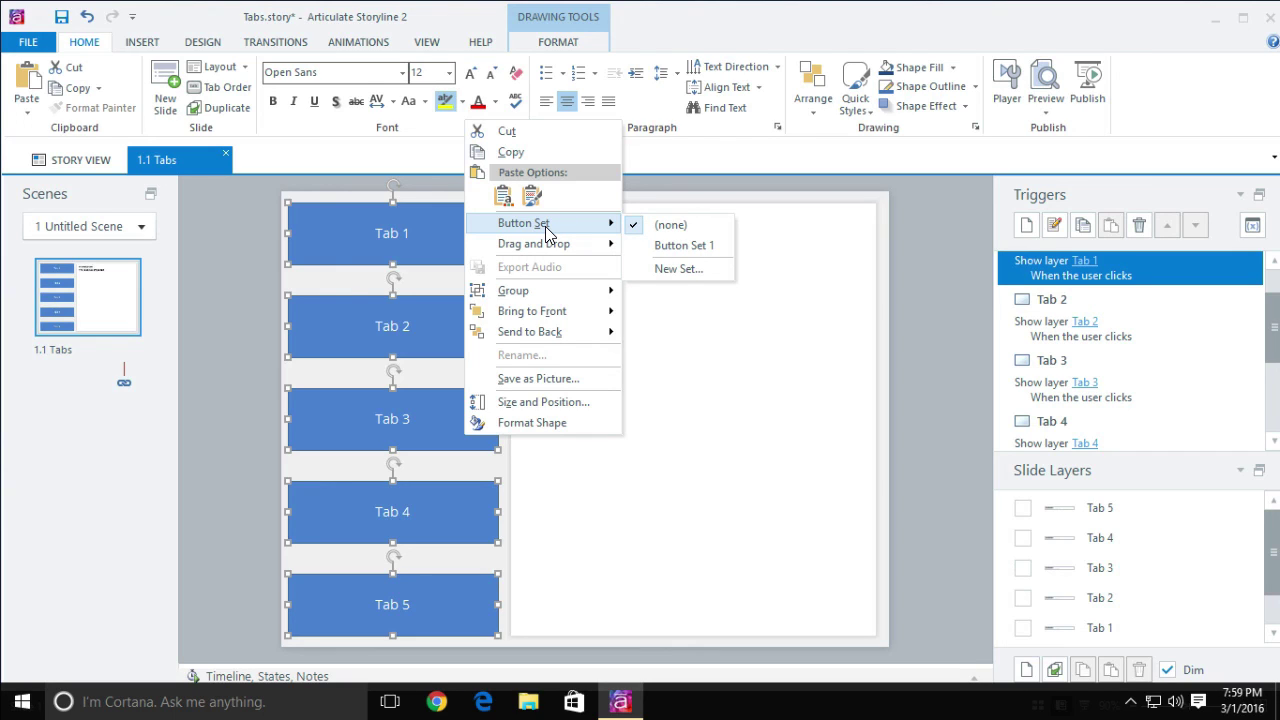
left_click(662, 246)
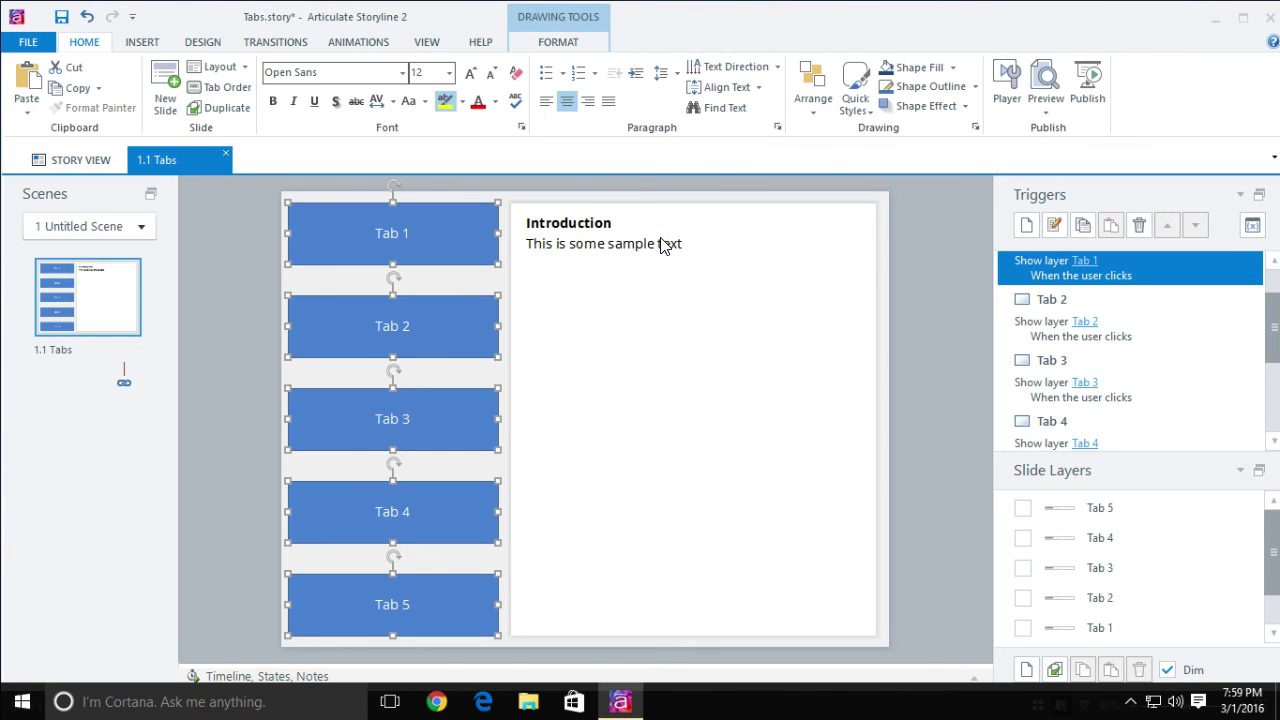
Preview the slide to test that Tab 1 and Tab 2 are selected one at a time, and close the preview
left_click(1047, 109)
left_click(1051, 133)
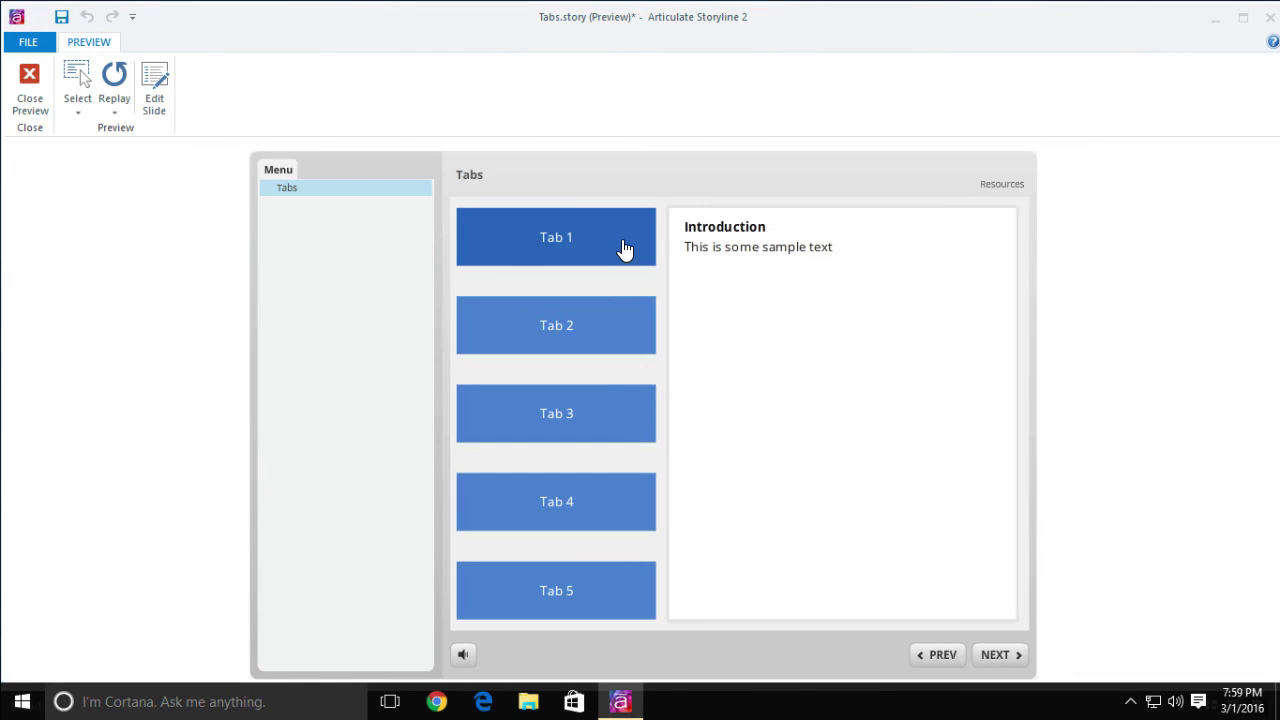
left_click(630, 262)
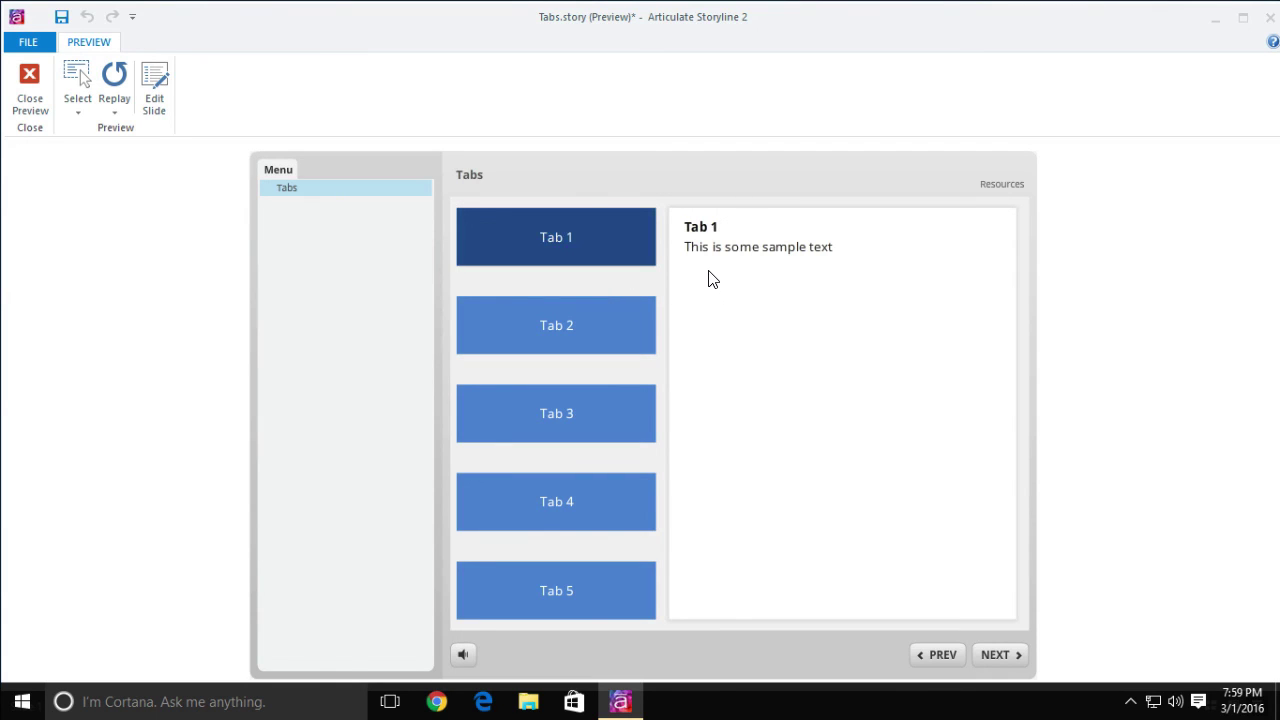
left_click(643, 329)
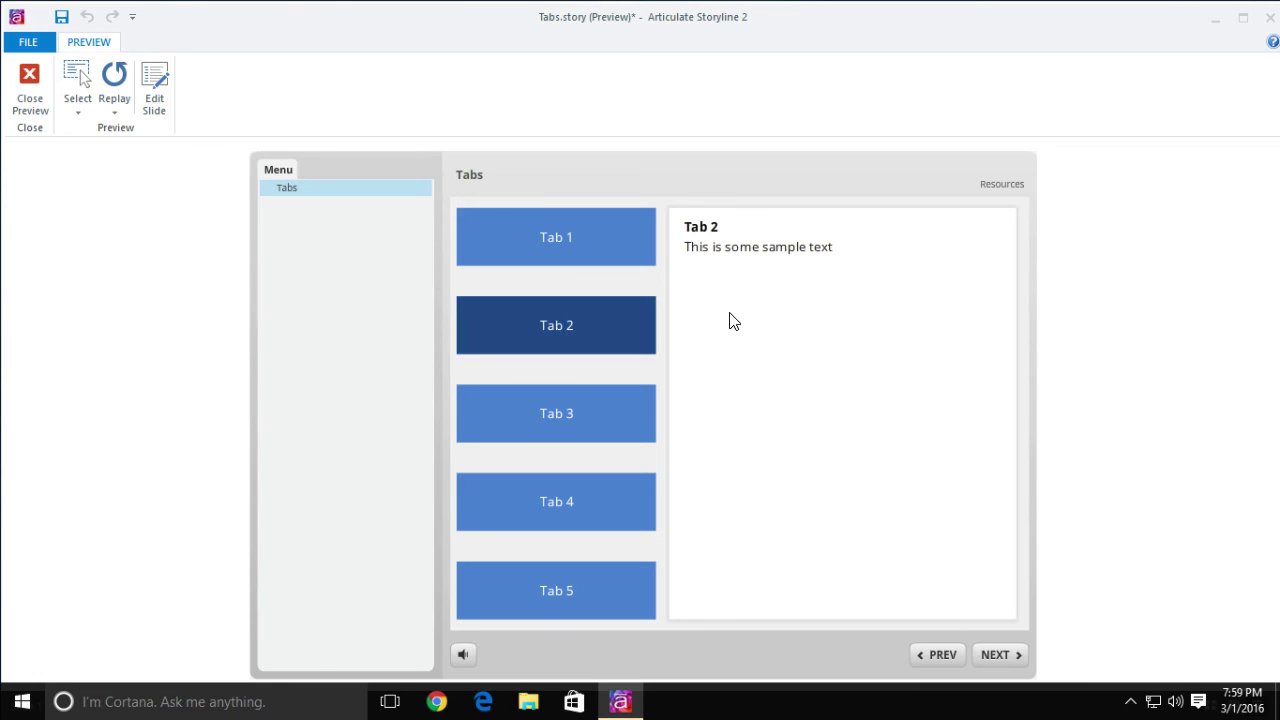
left_click(41, 76)
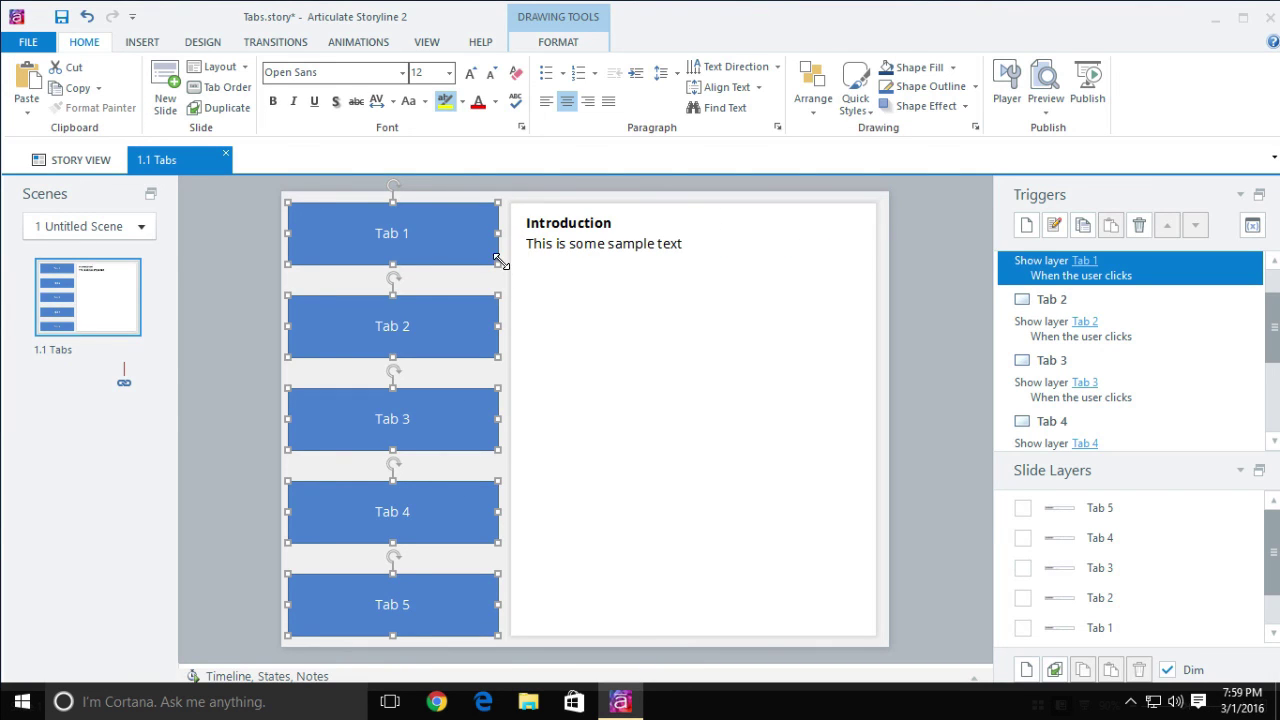
Delete the Hover state from the Tab 1 button, finish editing its states and collapse the timeline and states area
left_click(226, 634)
left_click(425, 263)
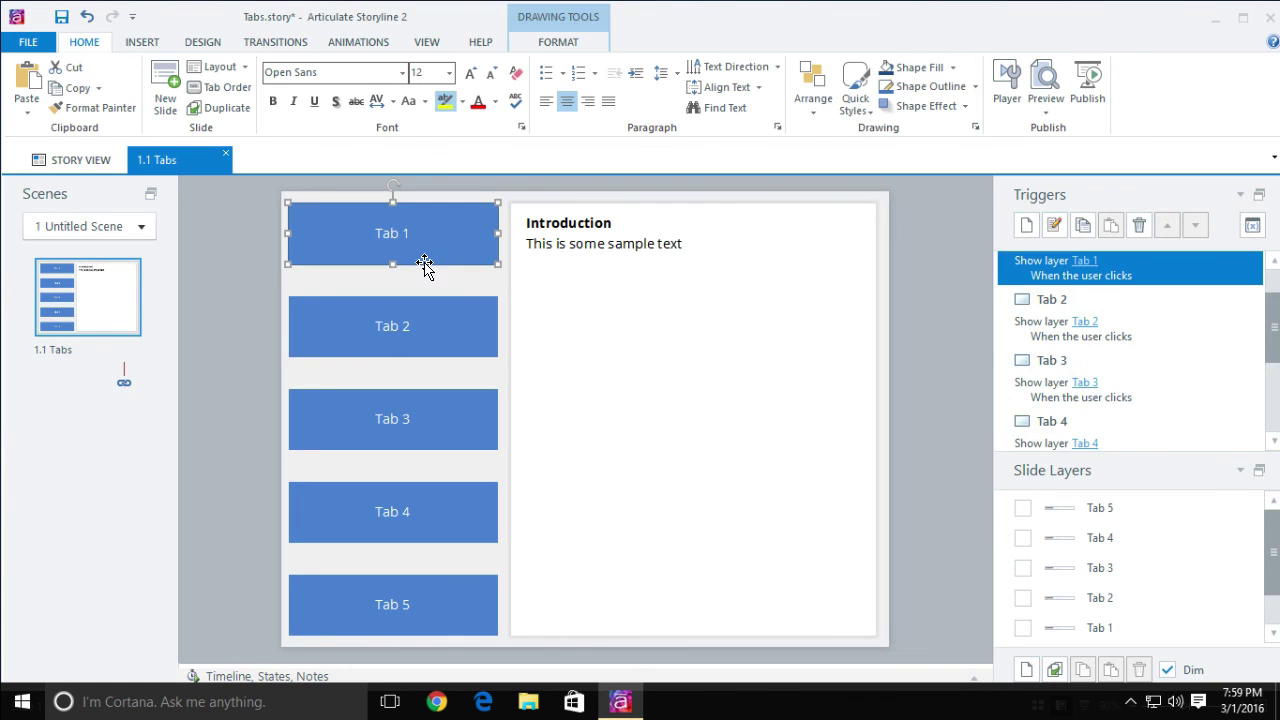
left_click(970, 681)
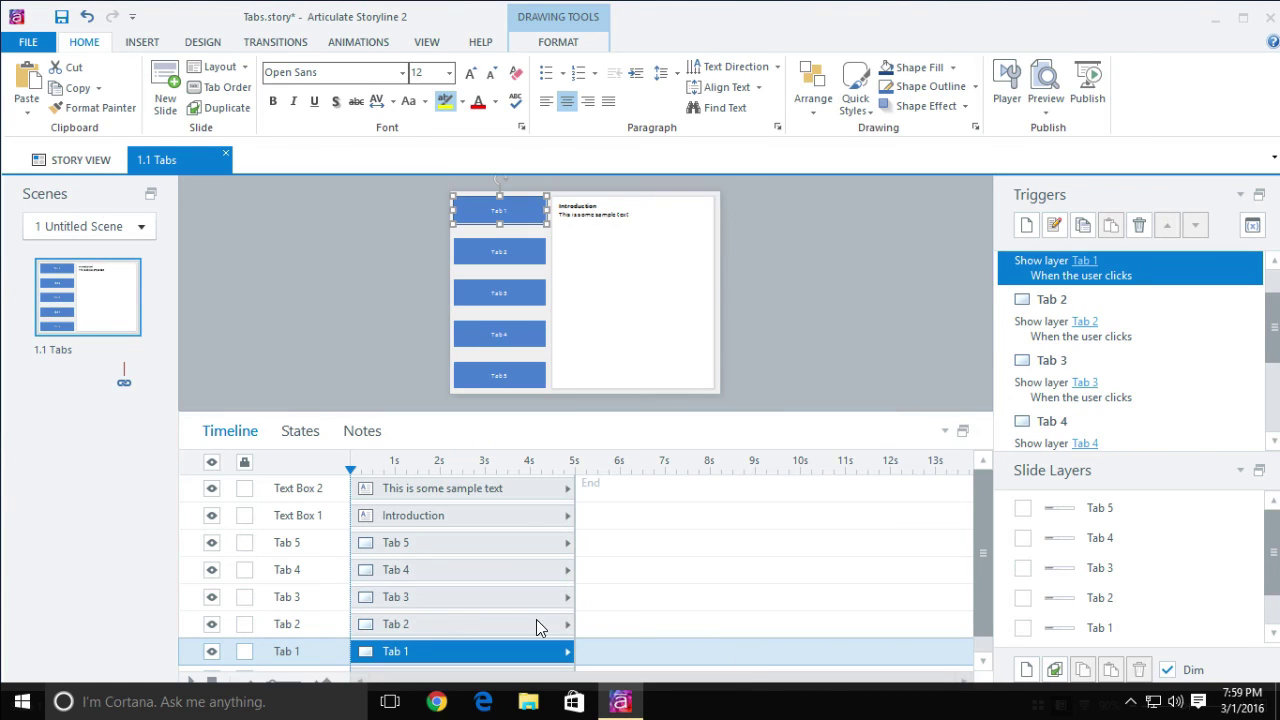
left_click(288, 432)
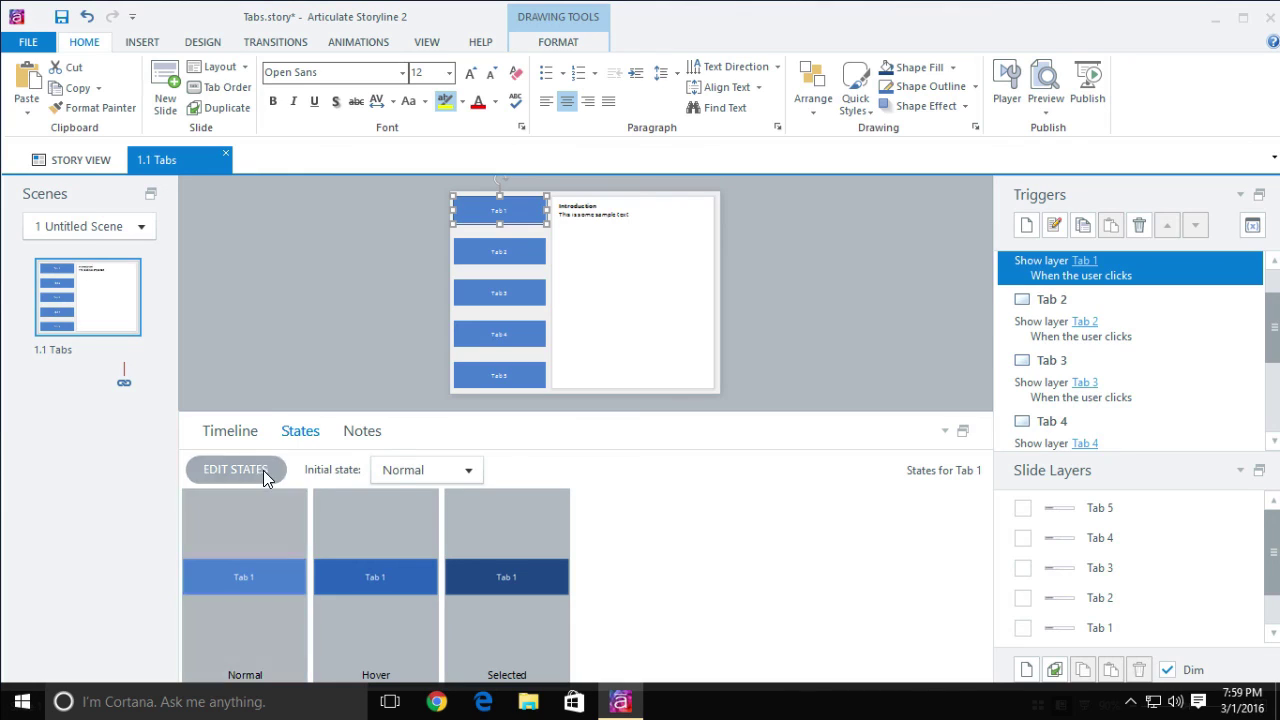
left_click(262, 469)
left_click(409, 494)
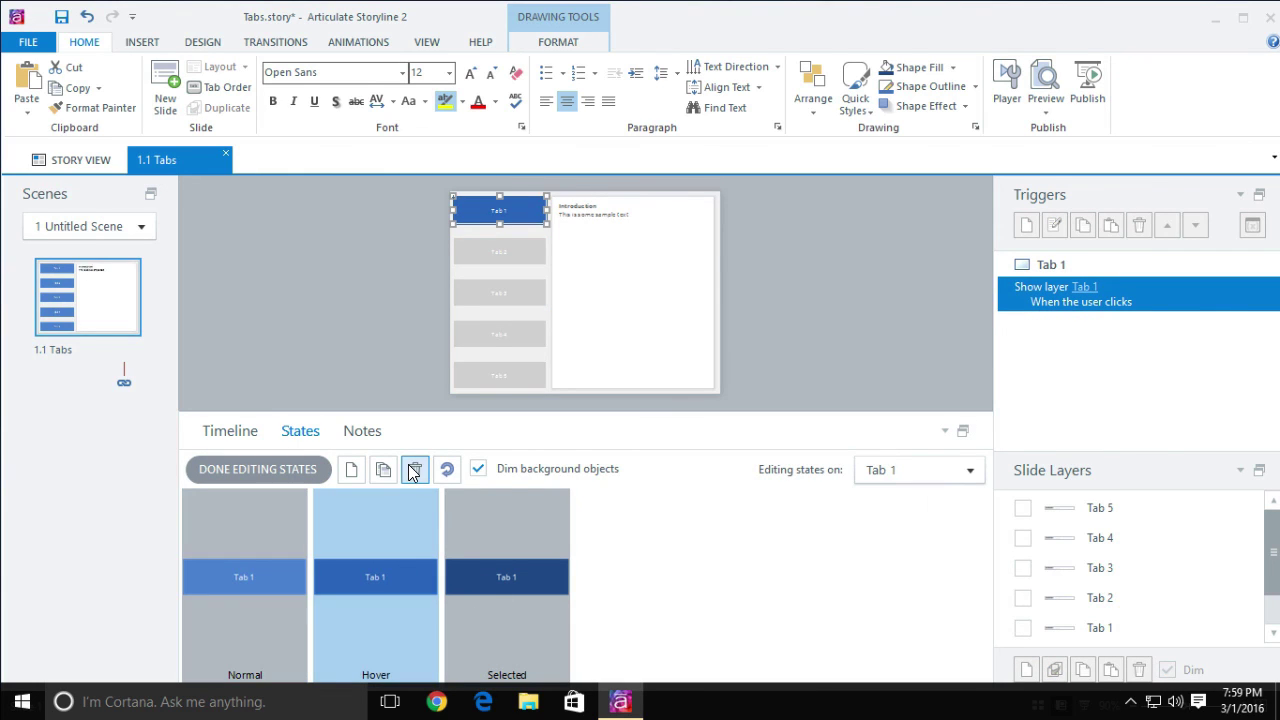
left_click(412, 470)
left_click(318, 469)
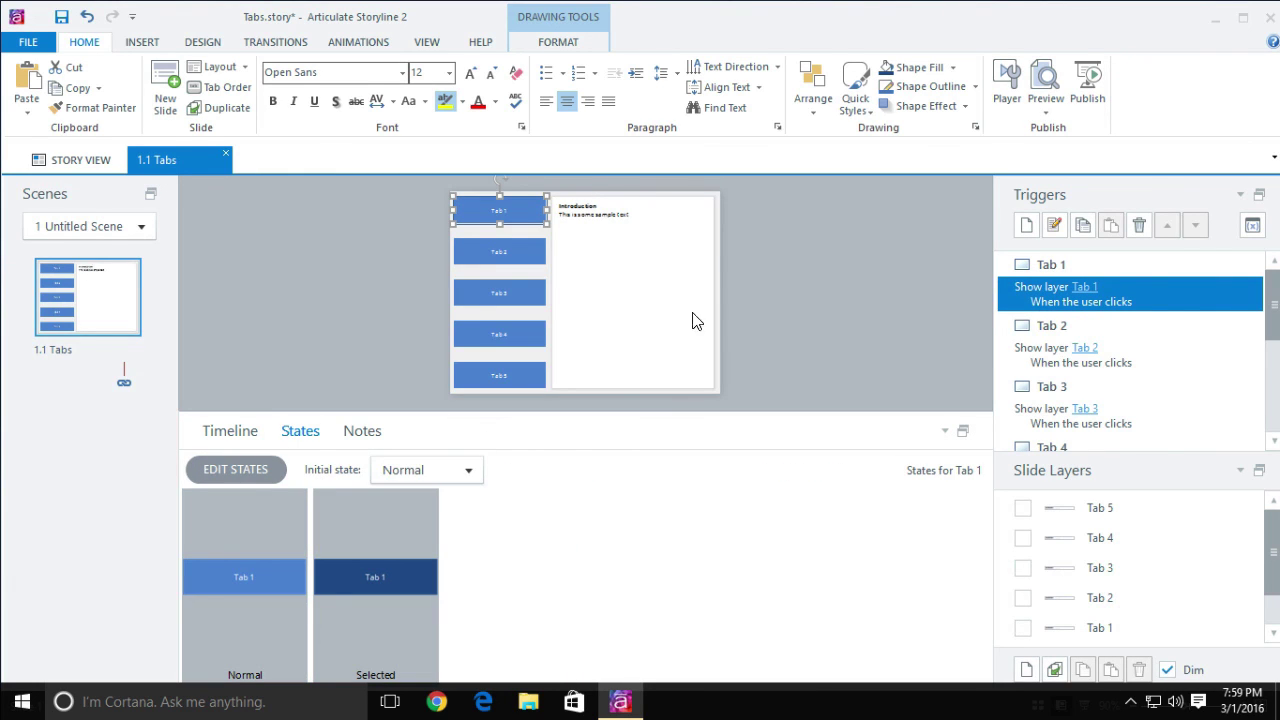
left_click(946, 432)
Preview the slide again to test Tab 1 without its Hover state, select Tab 2 for comparison, and close the preview
left_click(1046, 92)
left_click(1062, 146)
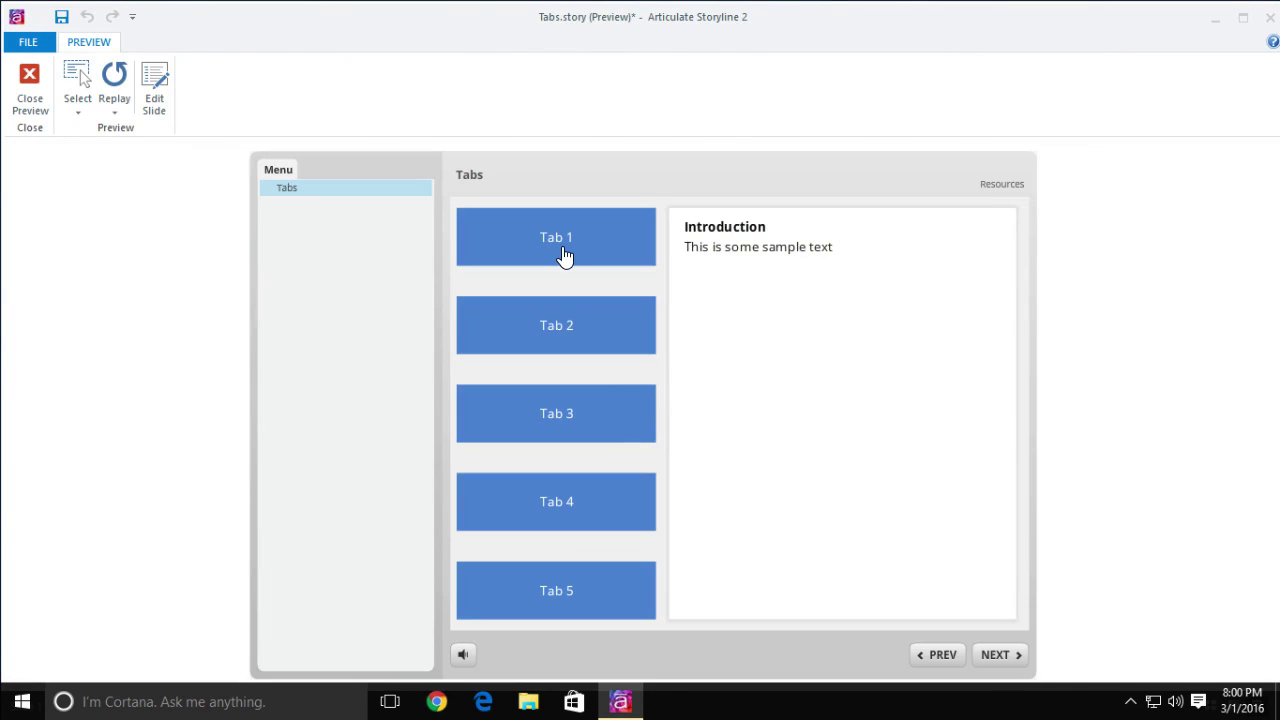
left_click(563, 256)
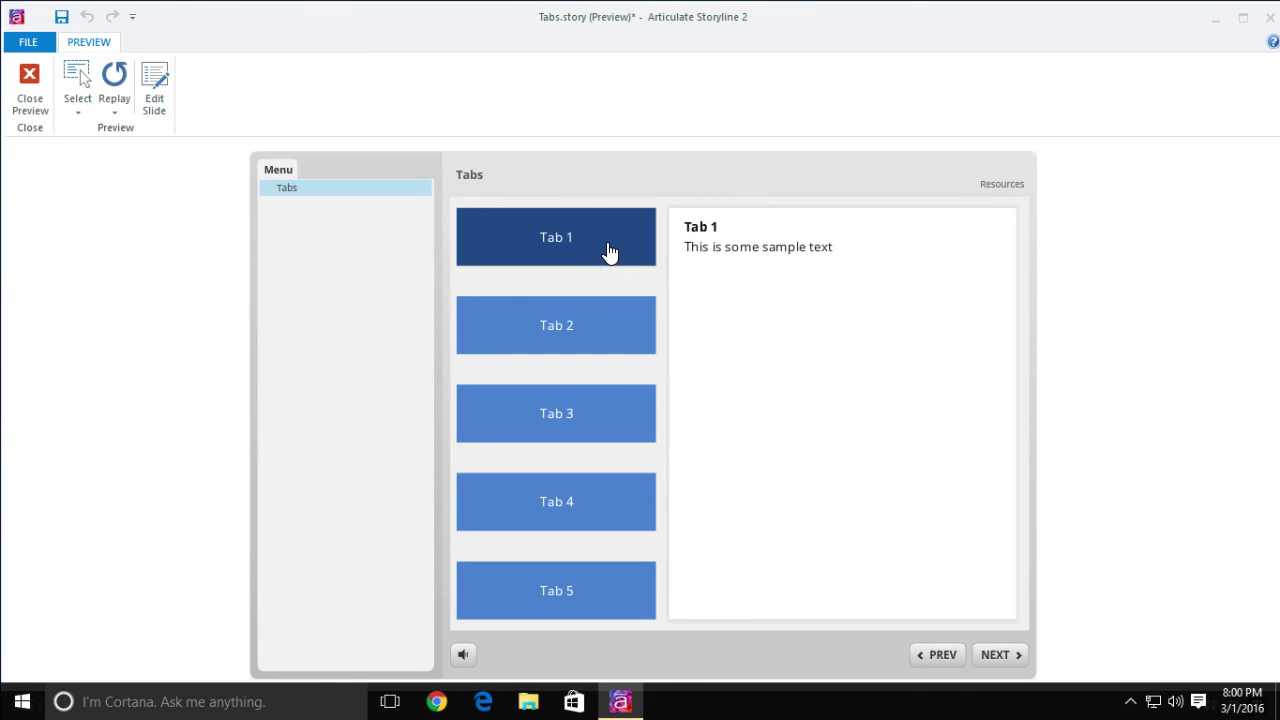
left_click(601, 328)
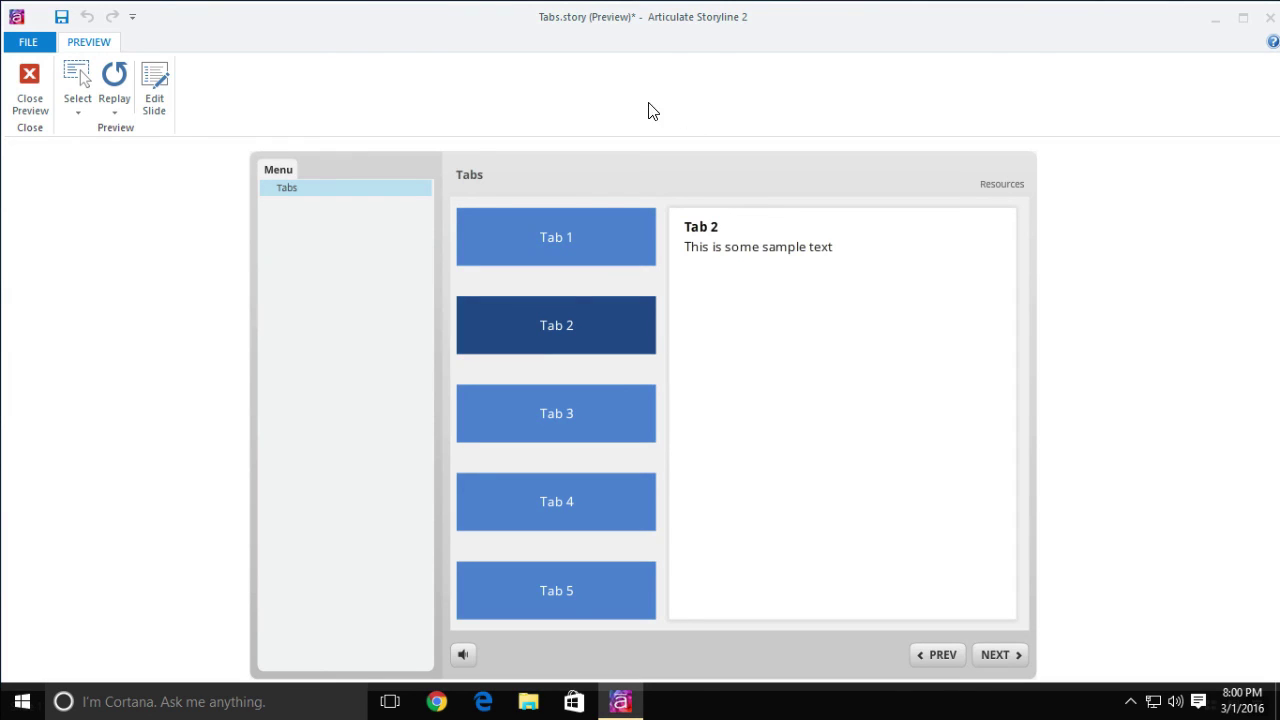
left_click(27, 88)
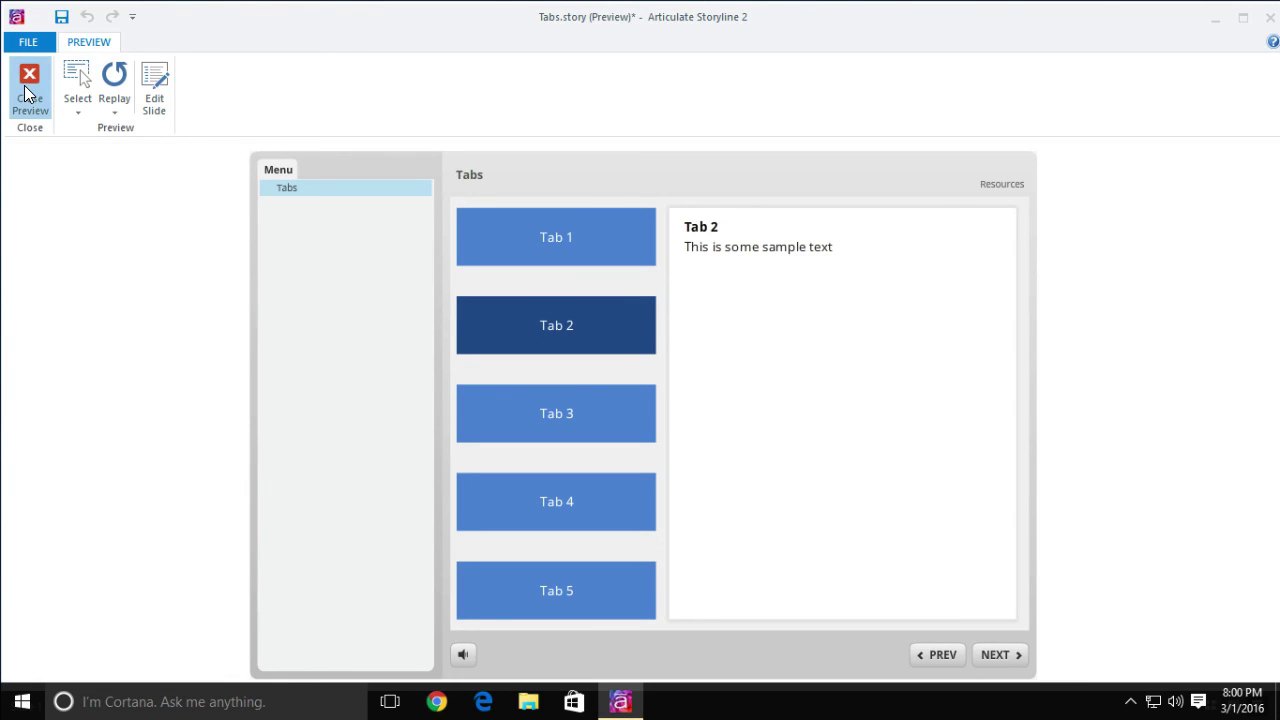